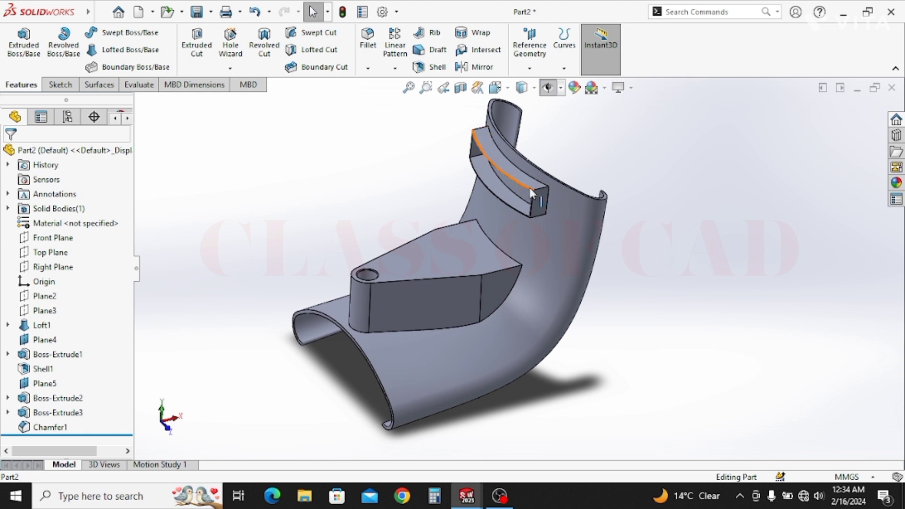
middle_click_drag(532, 191, 535, 190)
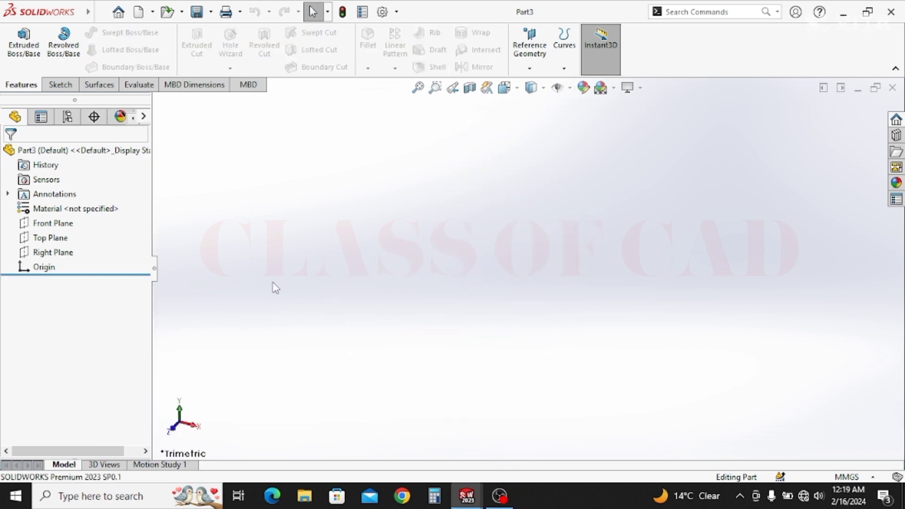
Step: Sketch a circle of about 12.9 mm radius on the Right Plane, centred about 81 mm to the left of the origin
left_click(62, 256)
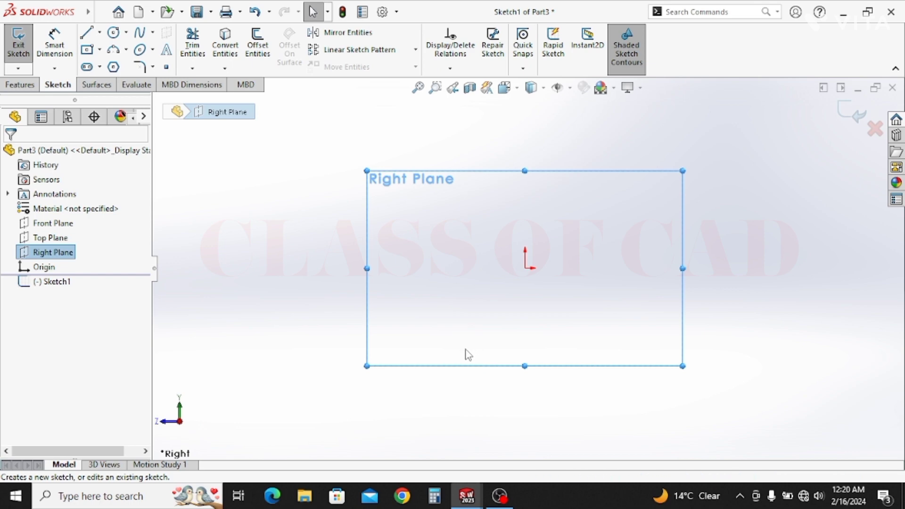
left_click(113, 34)
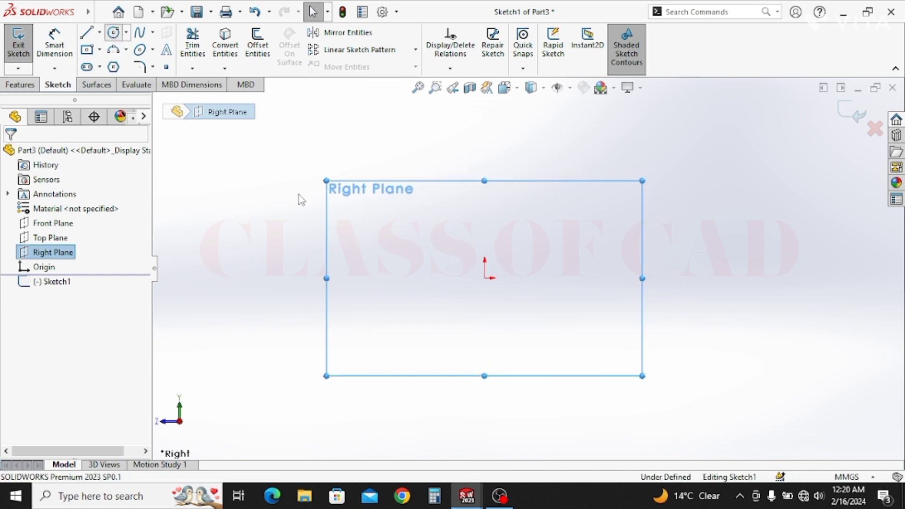
left_click(341, 279)
left_click(332, 304)
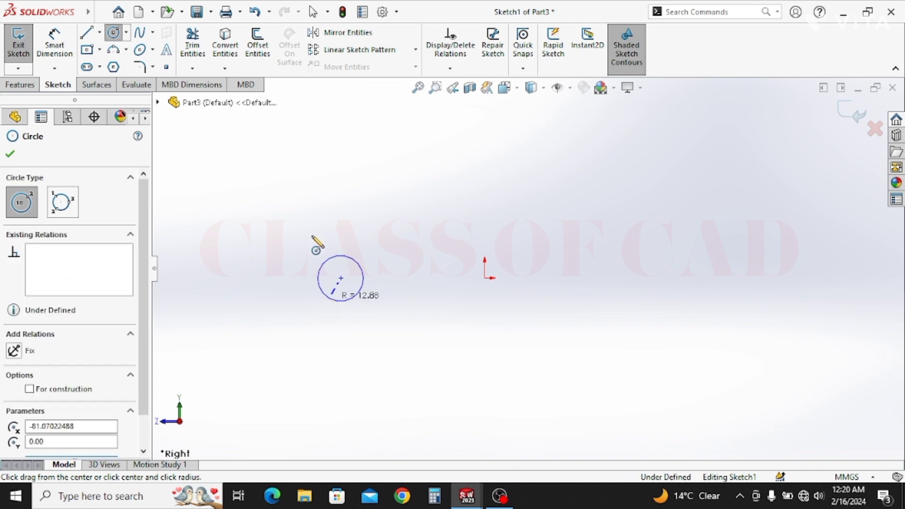
key("Escape")
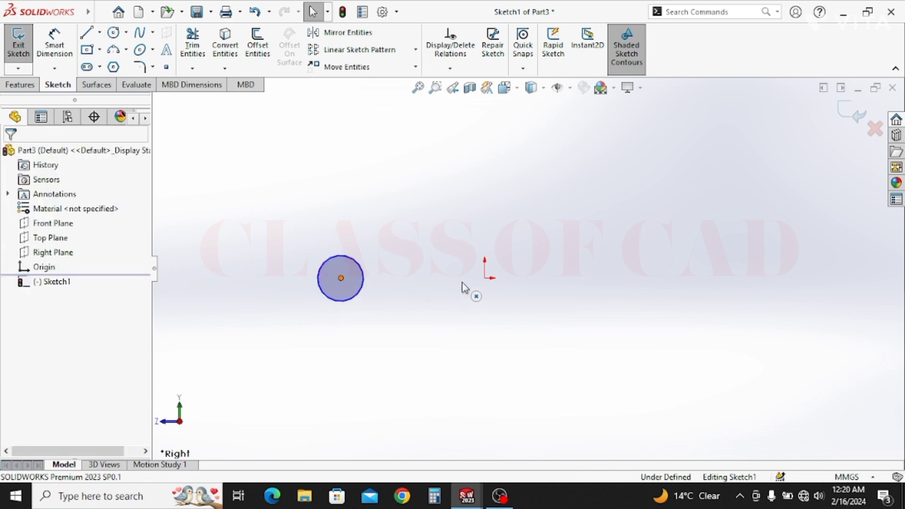
Step: Add a horizontal relation between the circle's centre point and the origin
left_click(484, 280, "ctrl")
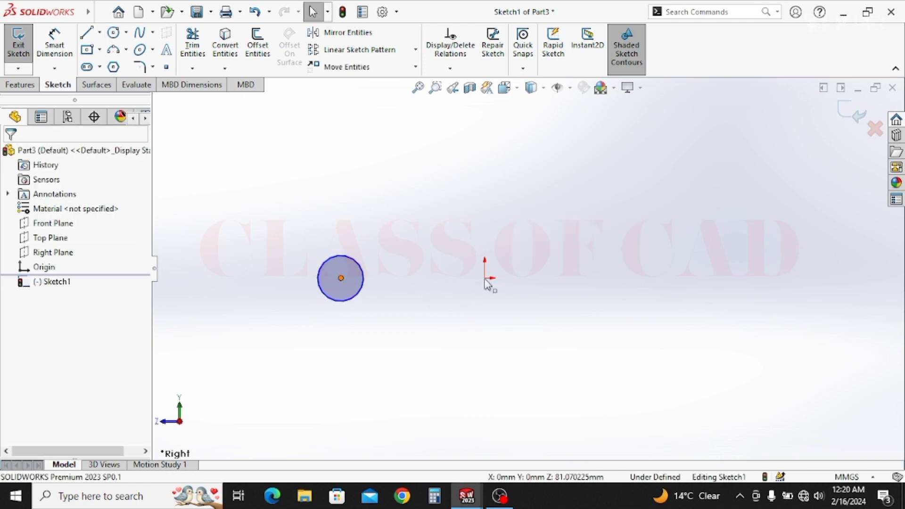
left_click(523, 217)
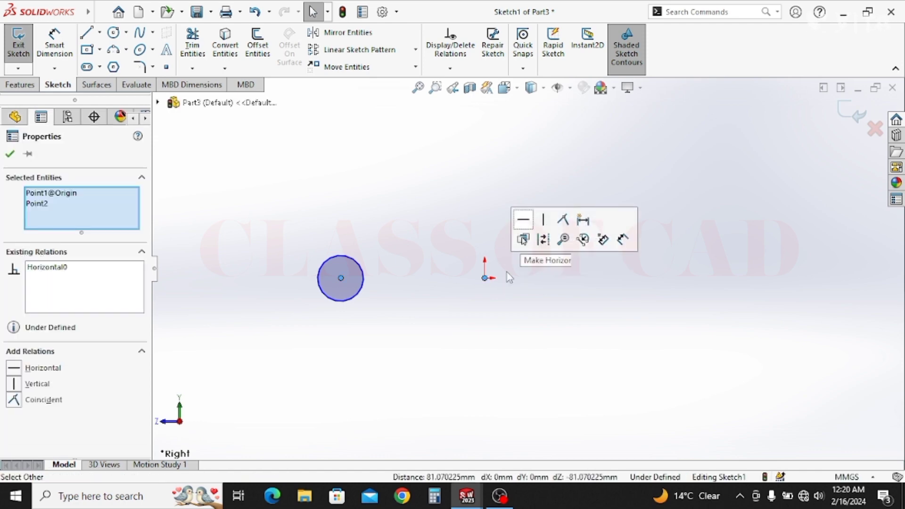
left_click(473, 327)
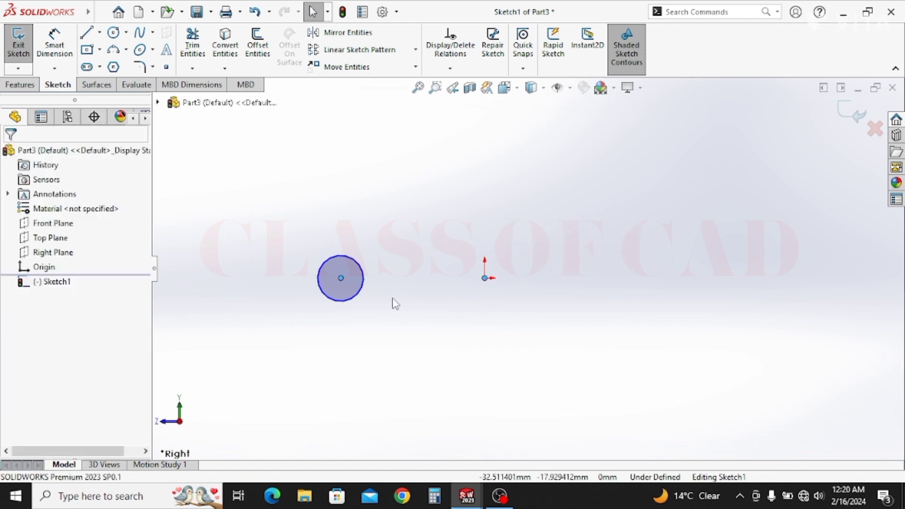
Step: Dimension the circle's diameter and set it to 20 mm
left_click(51, 47)
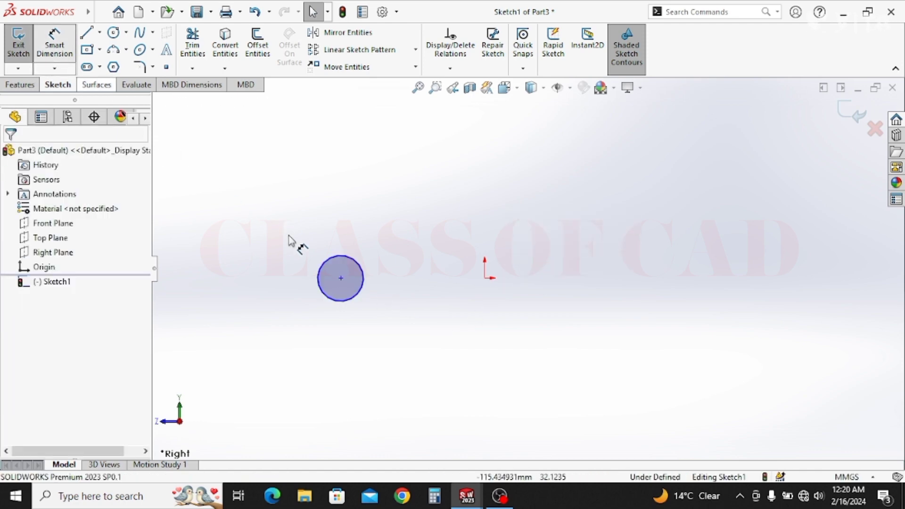
left_click(302, 267)
left_click(294, 262)
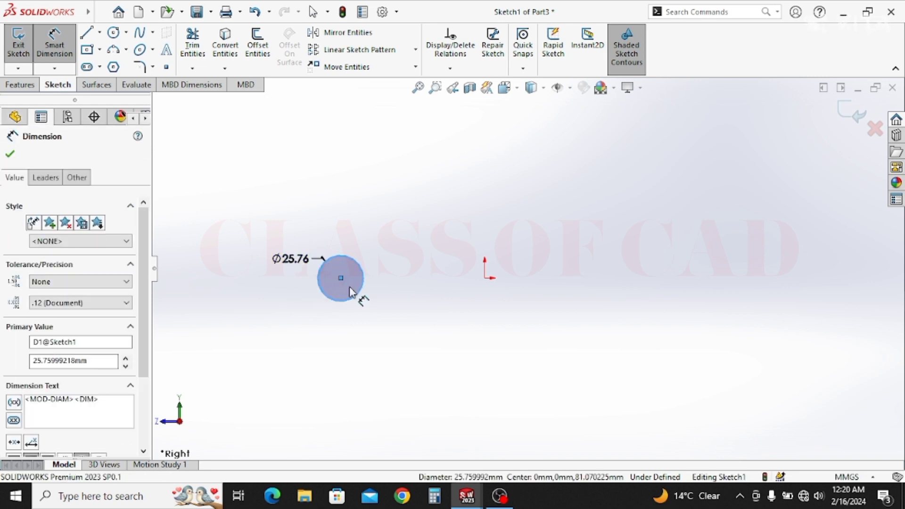
type("20")
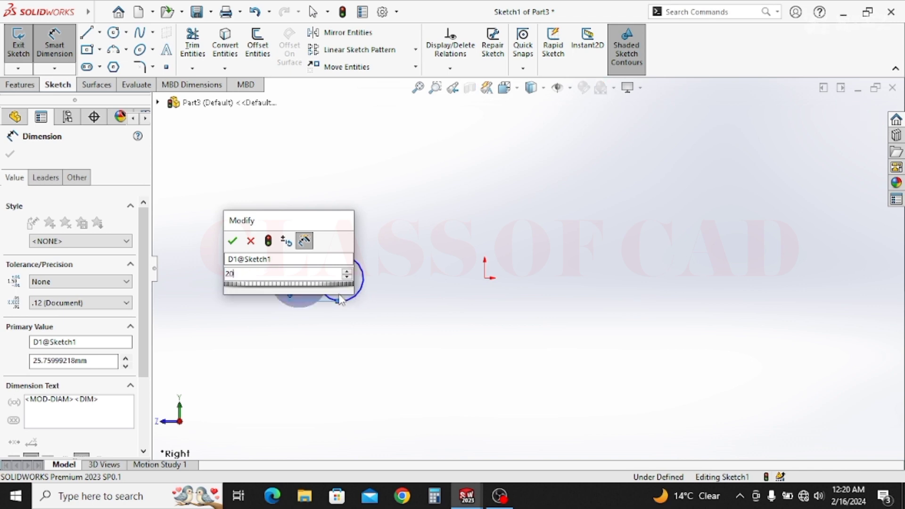
key("Return")
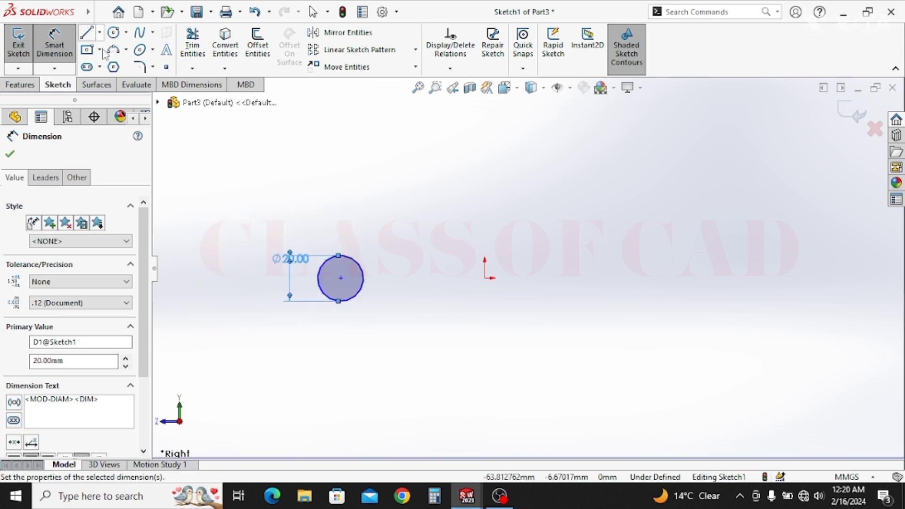
Step: Draw two centerlines from the circle's centre, one horizontal toward the origin and one sloping down at about 45°
left_click(100, 33)
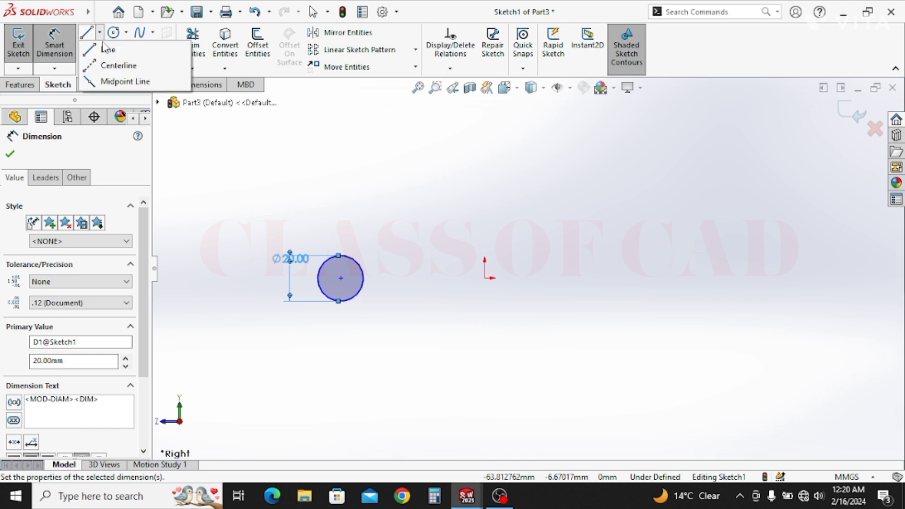
left_click(115, 65)
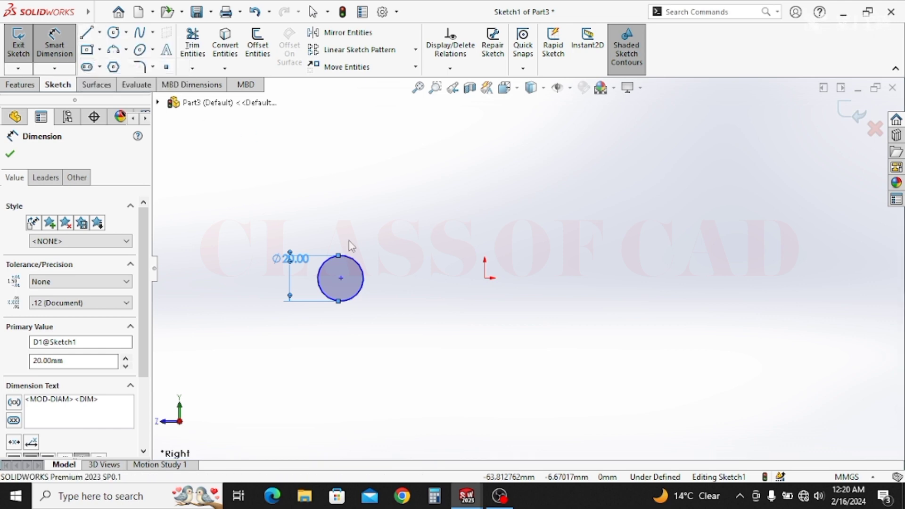
left_click(387, 279)
left_click(342, 278)
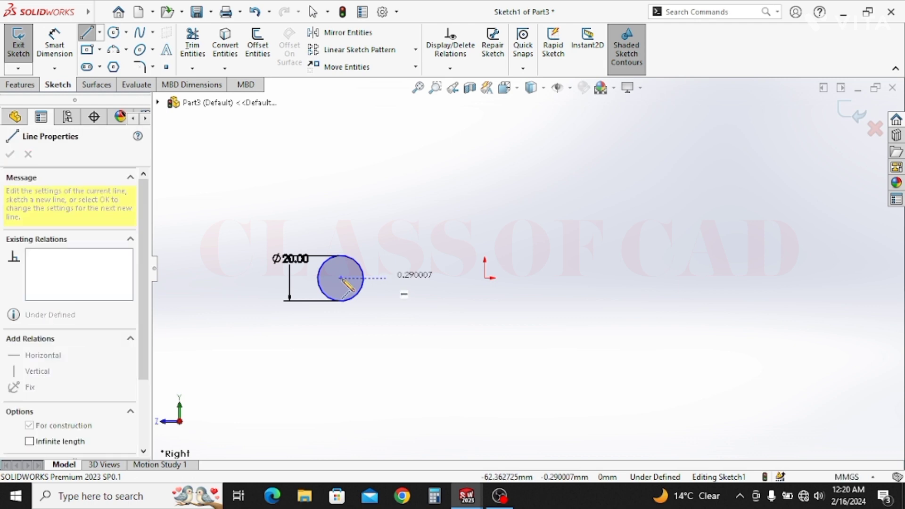
left_click(368, 305)
key("Escape")
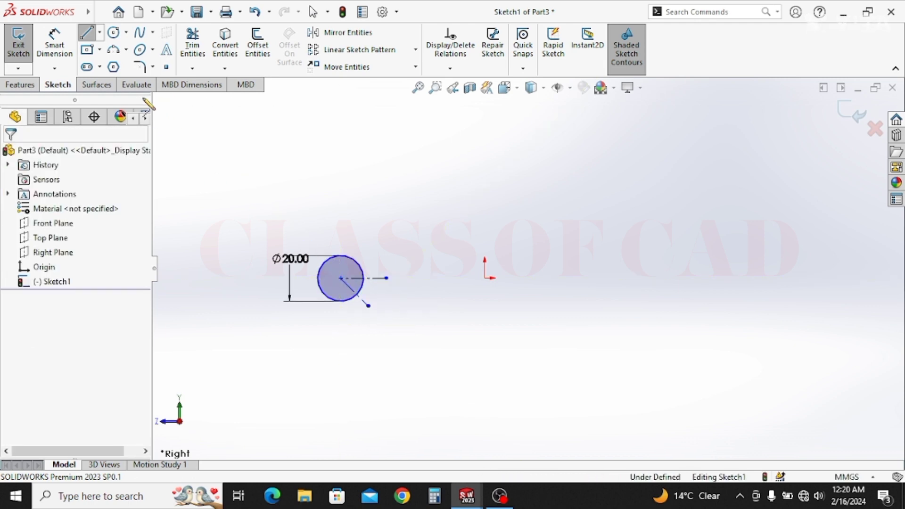
Step: Dimension the angle between the horizontal and the sloping centerline and set it to 80°
left_click(55, 68)
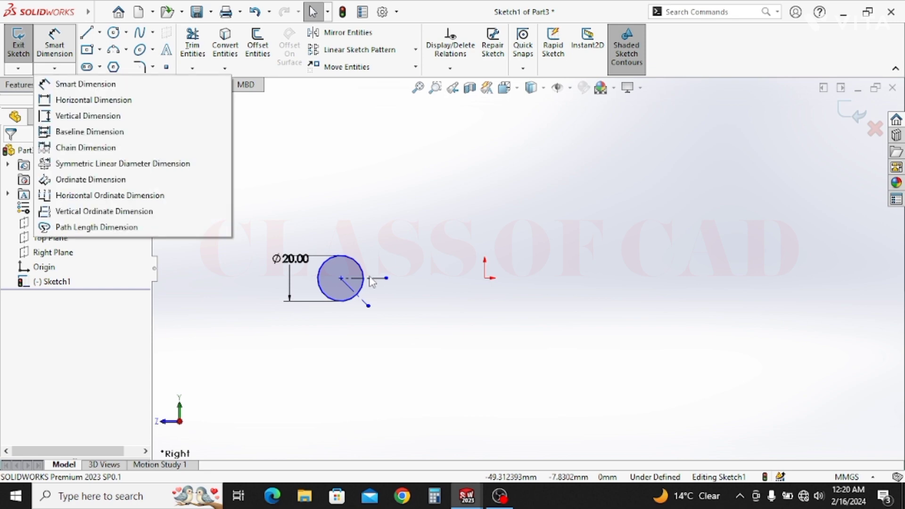
left_click(95, 84)
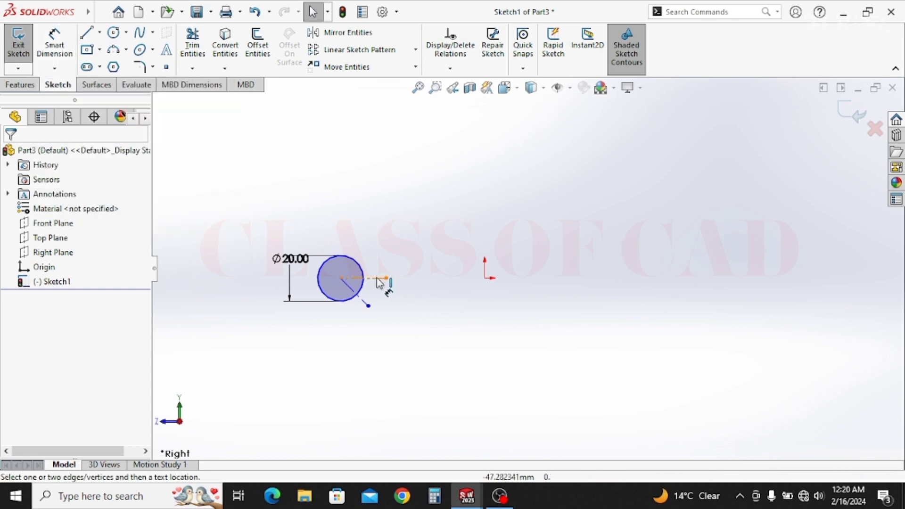
left_click(366, 304)
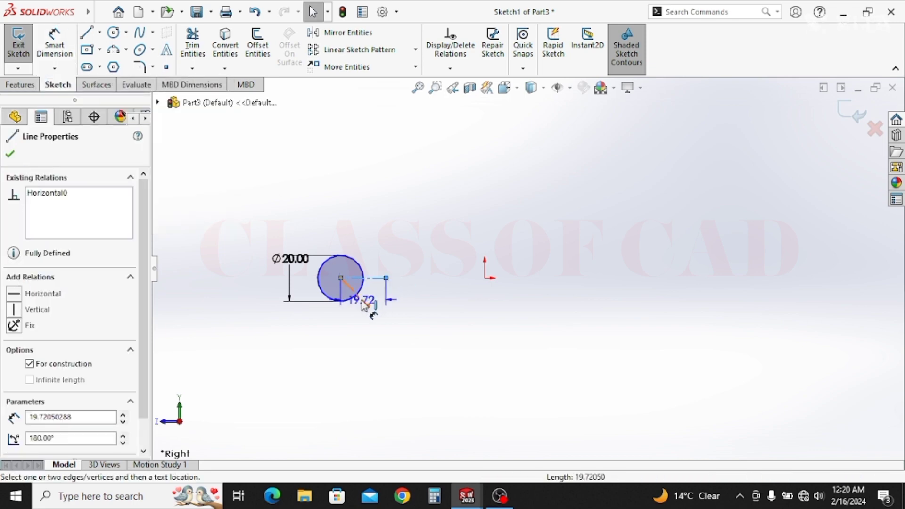
left_click(452, 298)
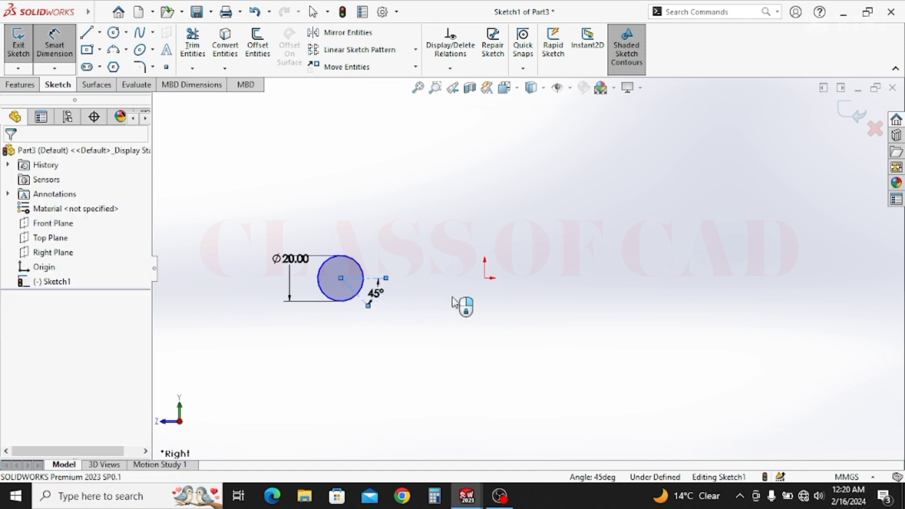
type("8")
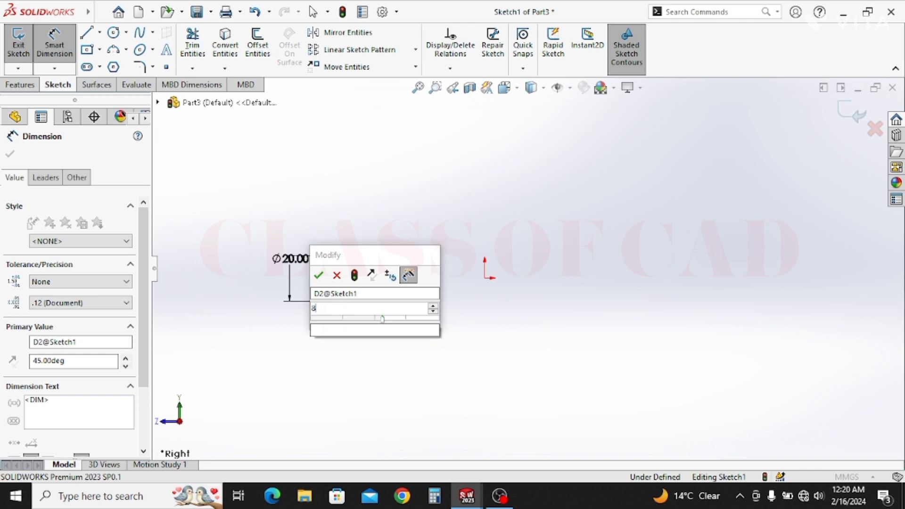
type("0")
key("Escape")
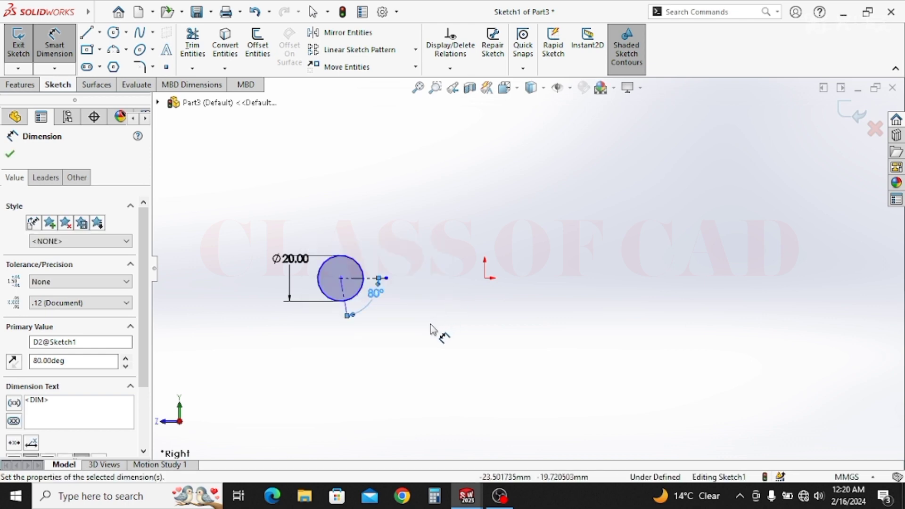
key("Escape")
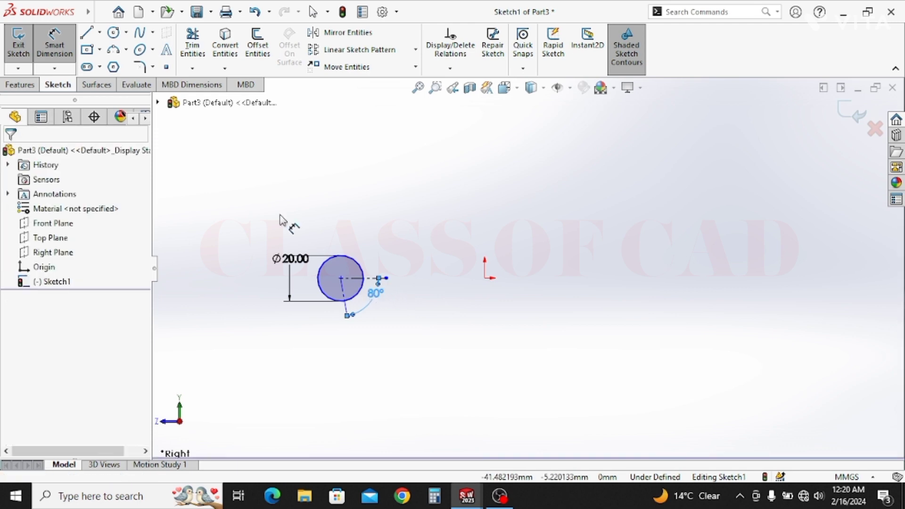
key("Escape")
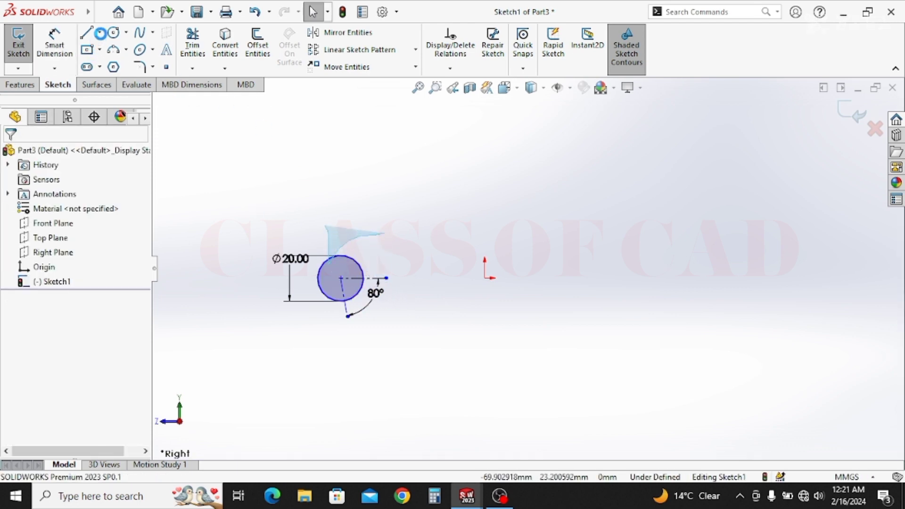
Step: Draw a vertical centerline upward from the origin as the symmetry axis
left_click(99, 32)
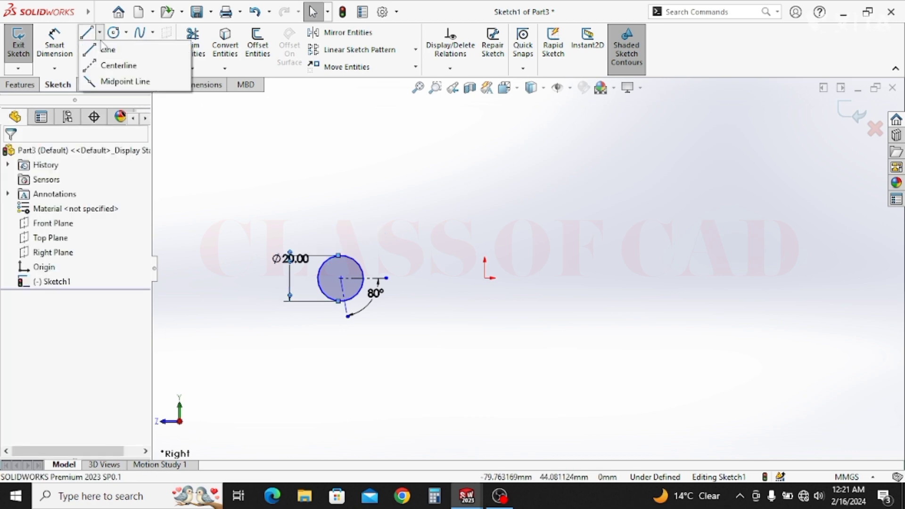
key("l")
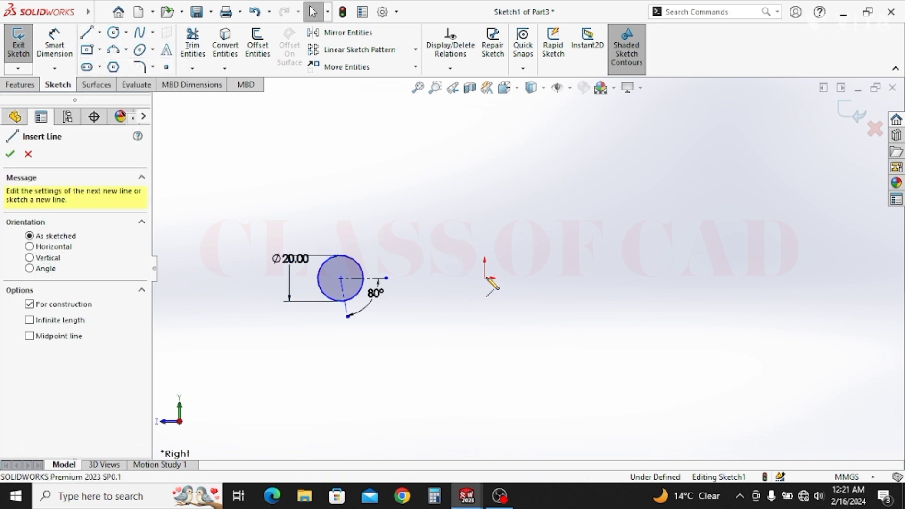
left_click(485, 154)
key("Escape")
key("Escape")
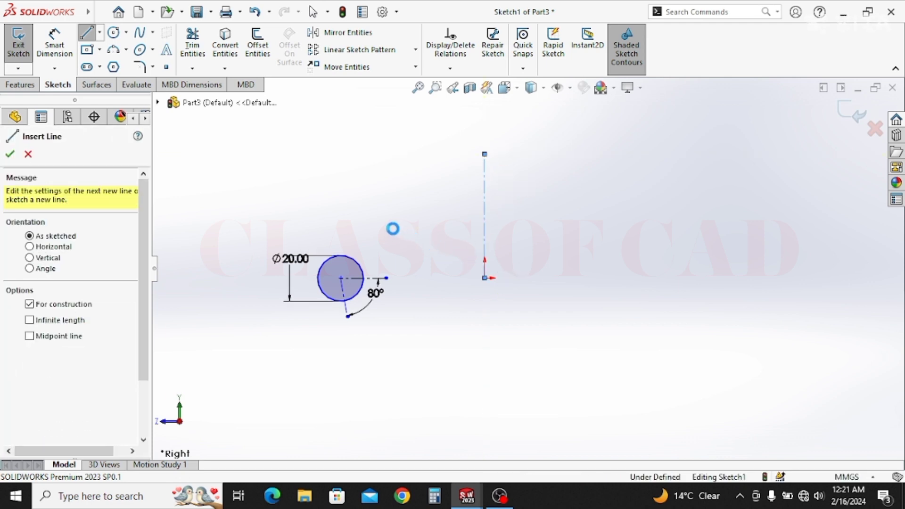
key("l")
mouse_move(391, 321)
left_mouse_down()
mouse_move(324, 329)
mouse_move(296, 261)
mouse_move(320, 263)
left_mouse_up()
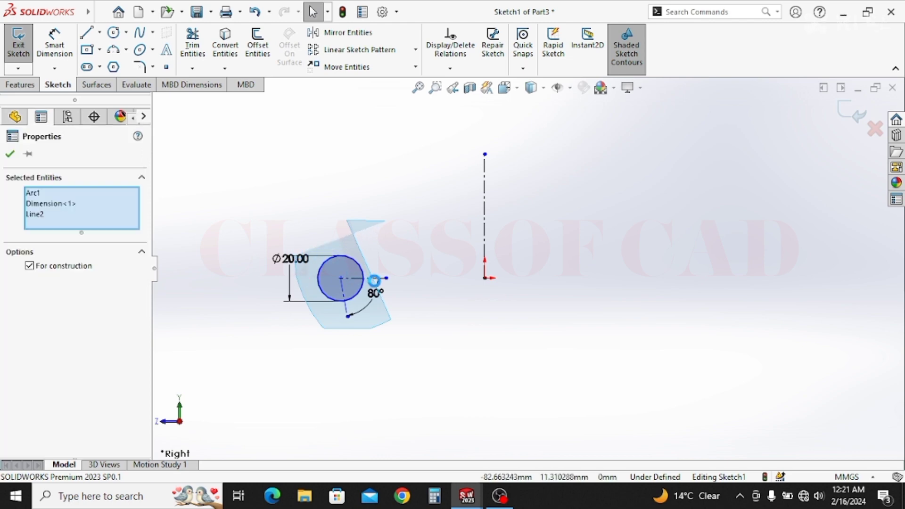
key("Escape")
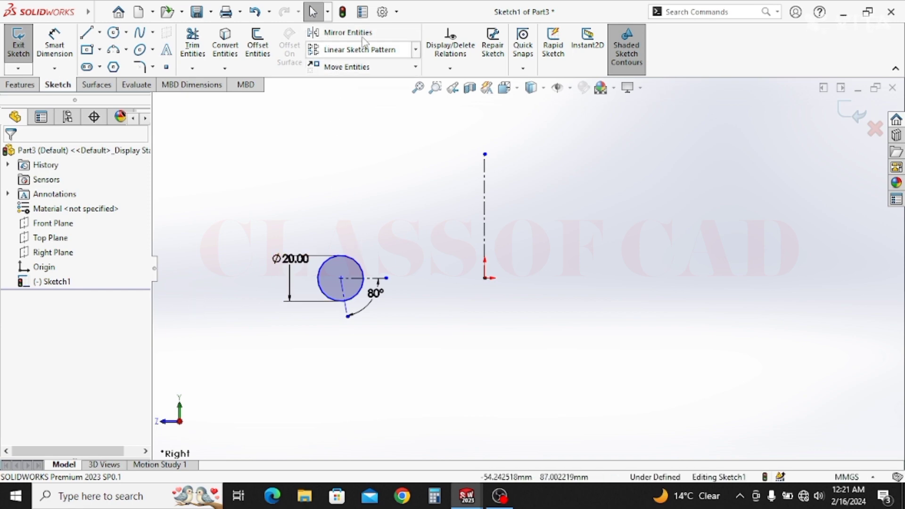
Step: Mirror the 20 mm circle and its two centerlines about the vertical centerline, keeping the originals
left_click(337, 38)
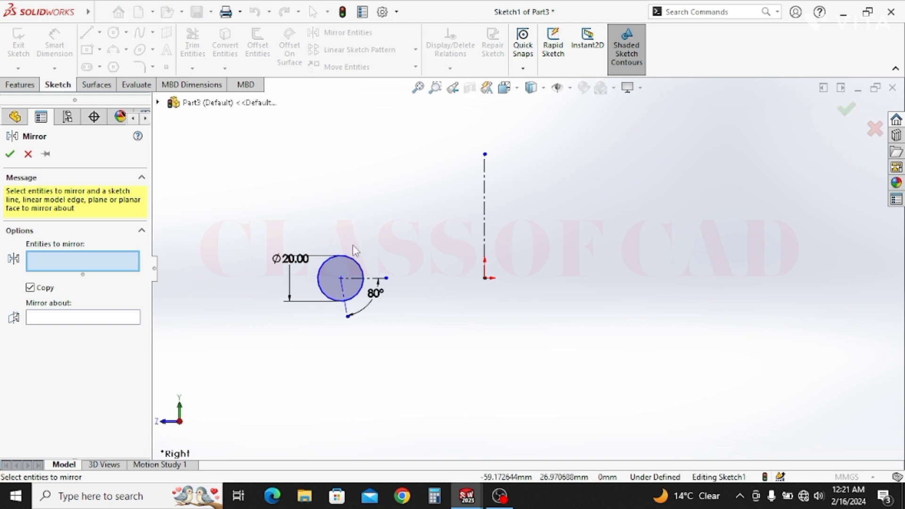
left_click(347, 263)
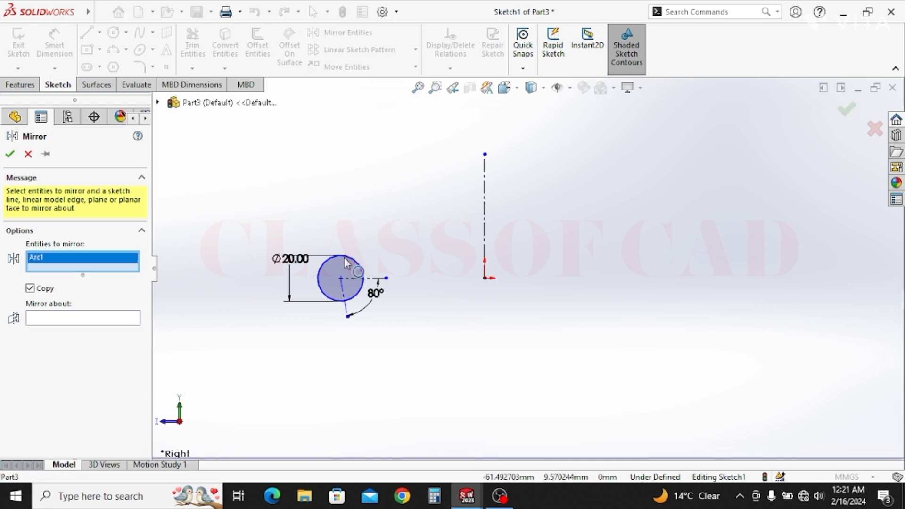
left_click(370, 279)
left_click(348, 307)
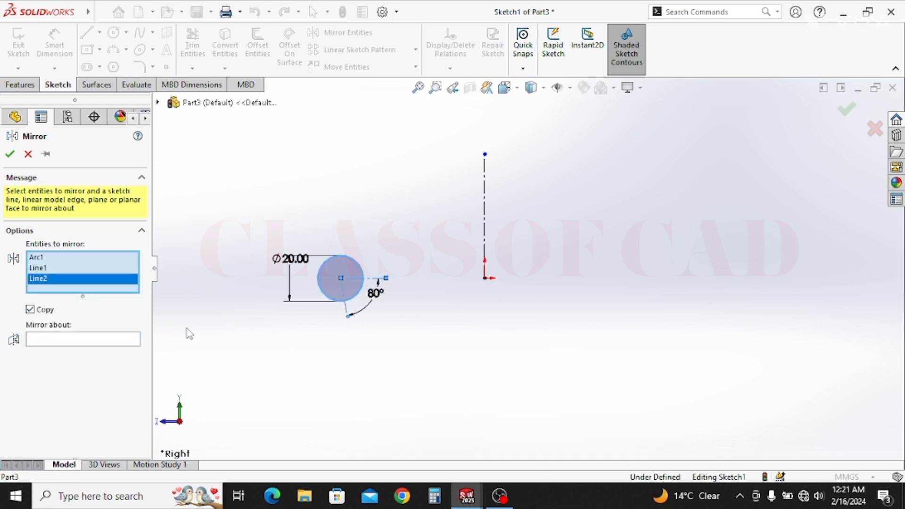
left_click(76, 341)
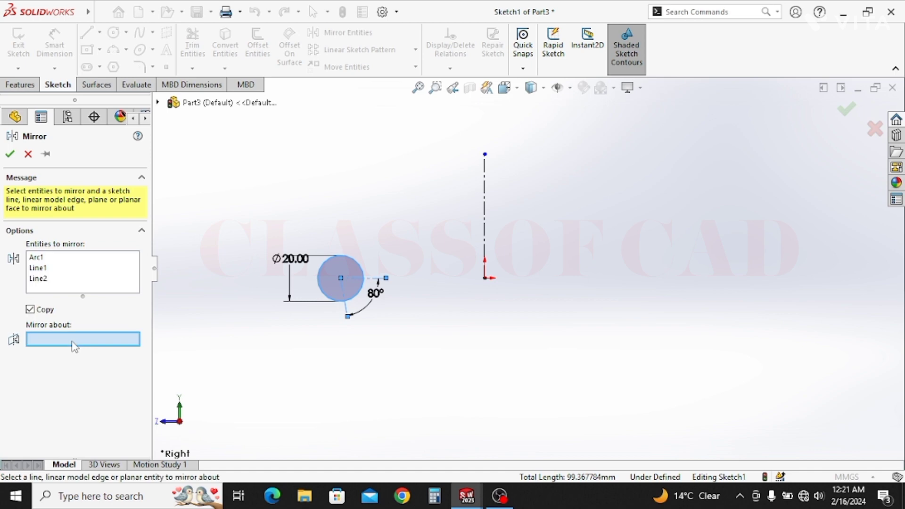
left_click(486, 226)
left_click(10, 154)
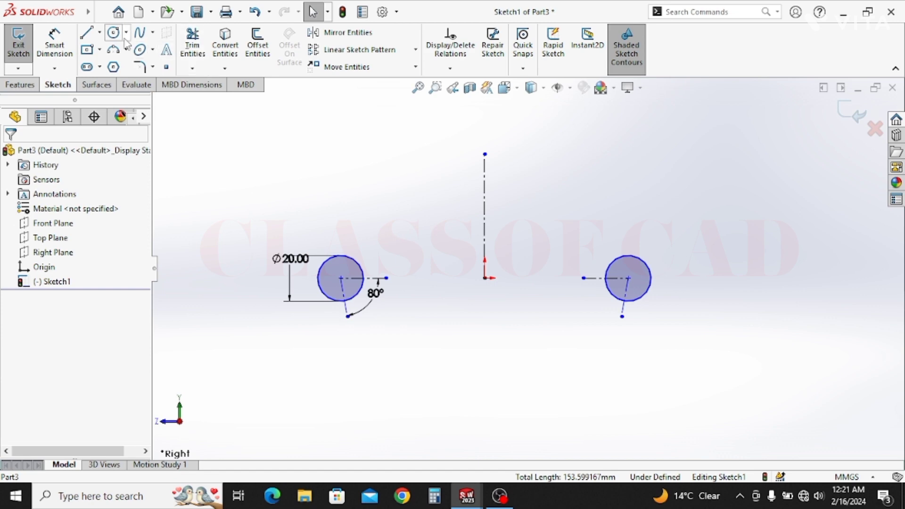
Step: Draw a three-point arc of about 112 mm radius from one circle to the other, bulging upward across the vertical centerline
left_click(114, 50)
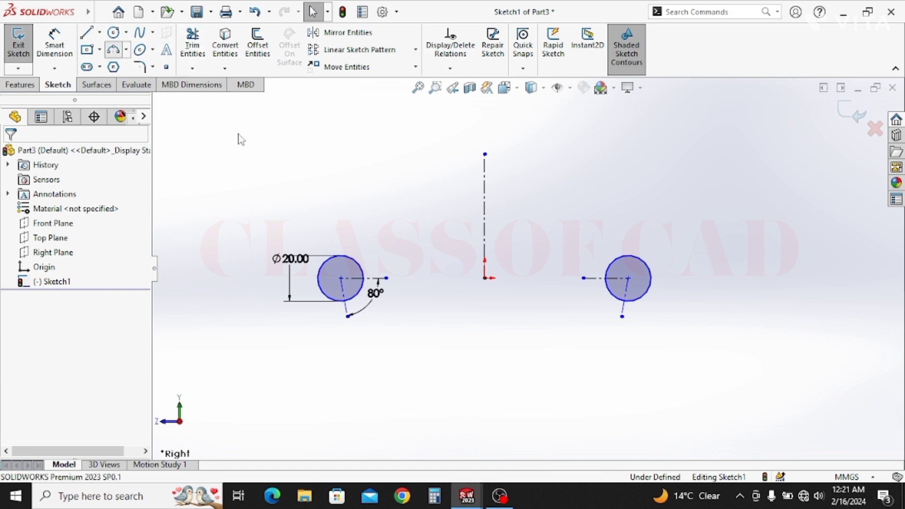
left_click(323, 275)
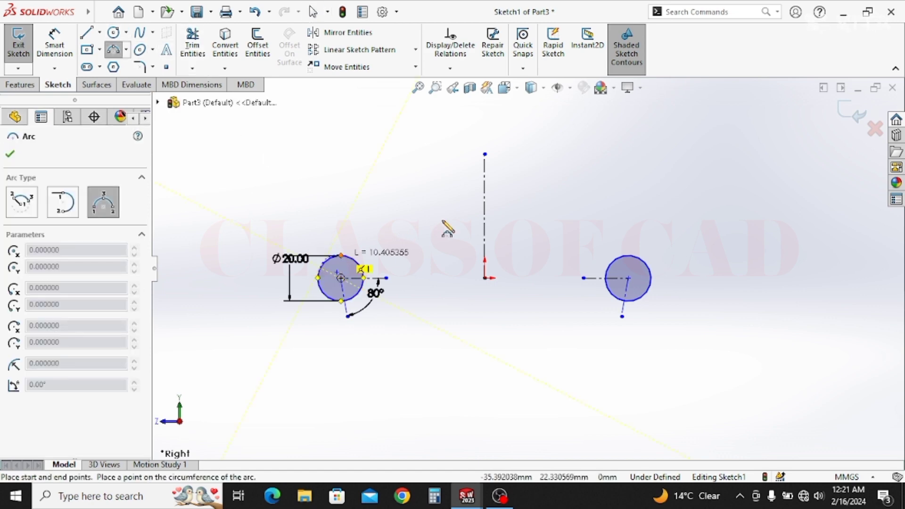
left_click(646, 263)
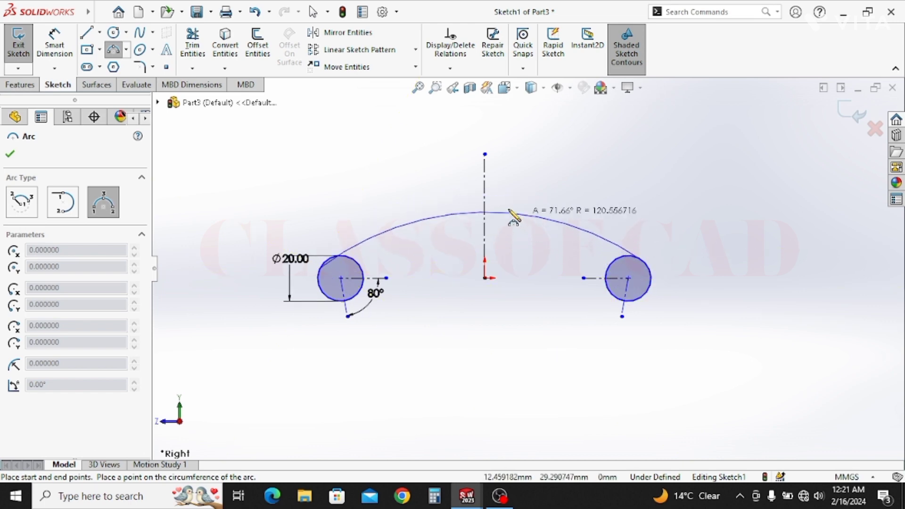
left_click(508, 209)
key("Escape")
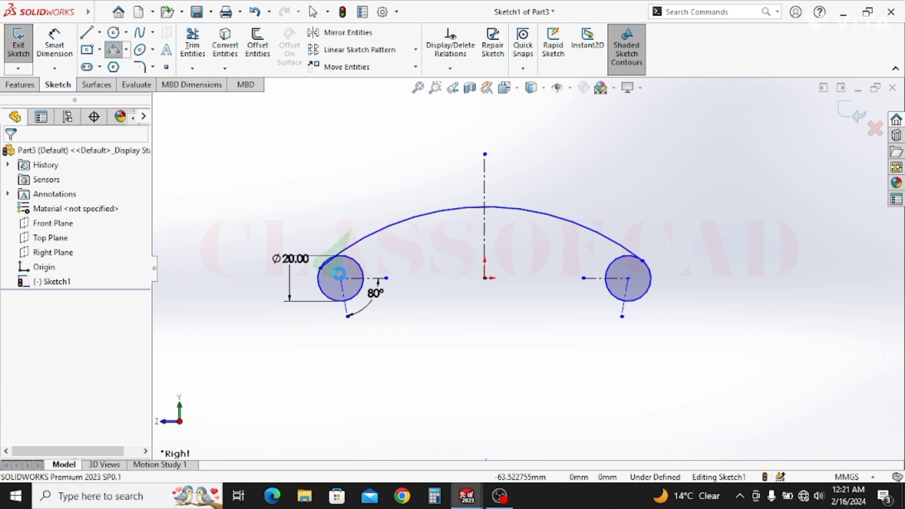
Step: Add tangent relations between the large arc and both 20 mm circles
left_click_drag(352, 230, 338, 269)
key("Escape")
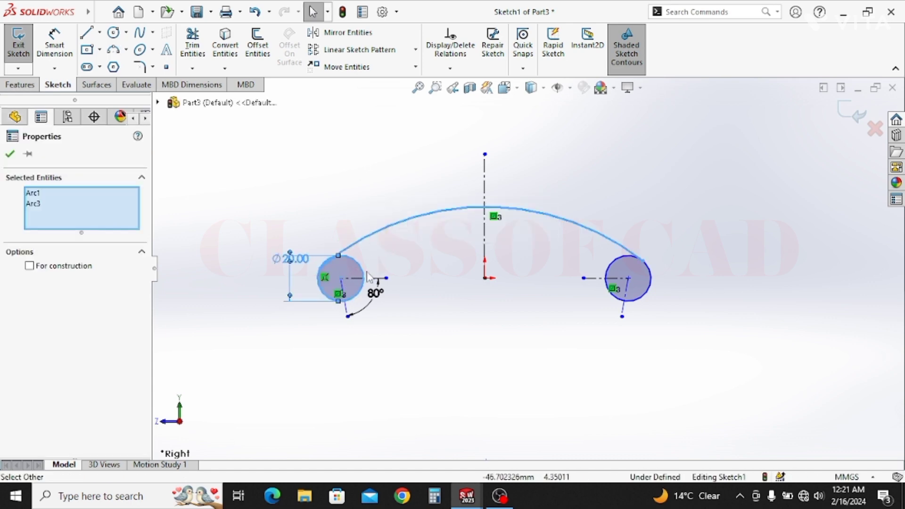
key("Escape")
left_click(357, 248)
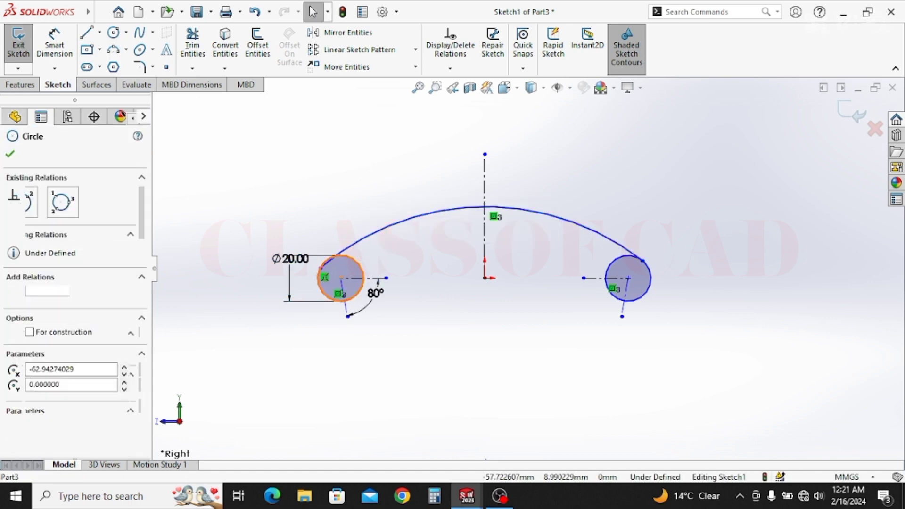
left_click(368, 238)
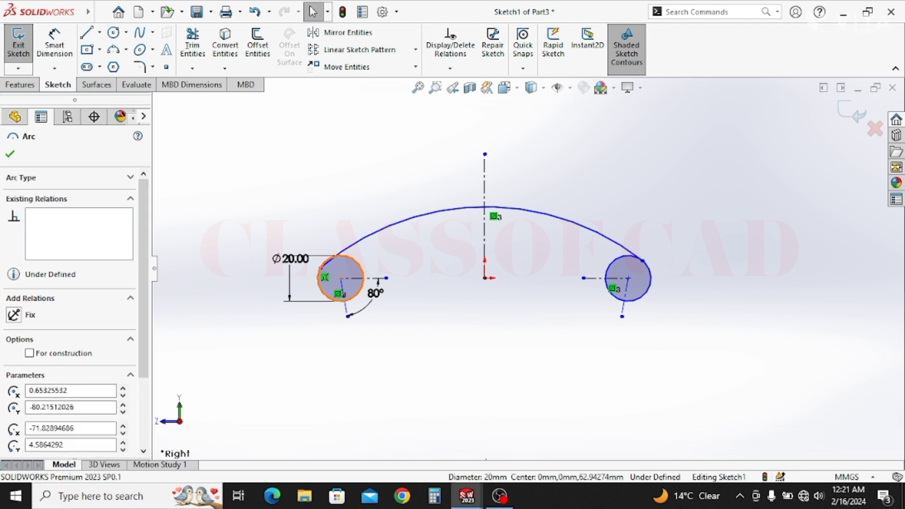
left_click(366, 254)
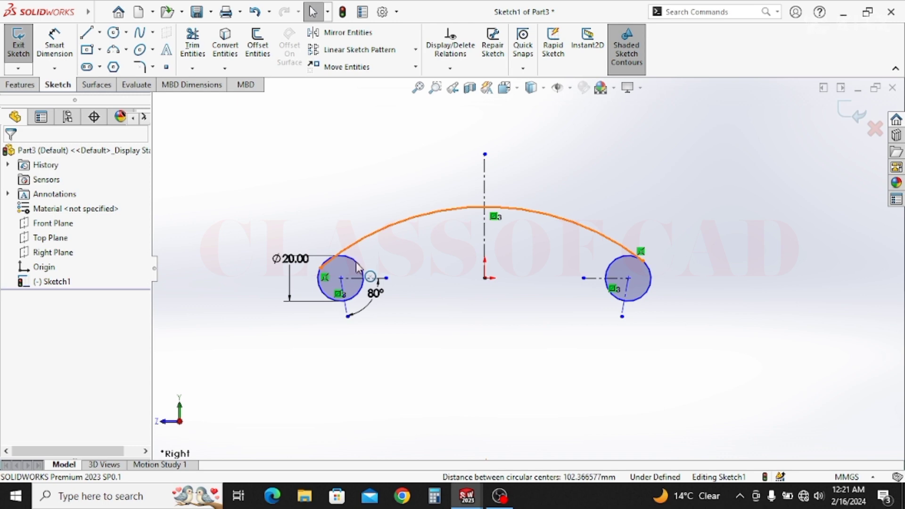
left_click(415, 221, "ctrl")
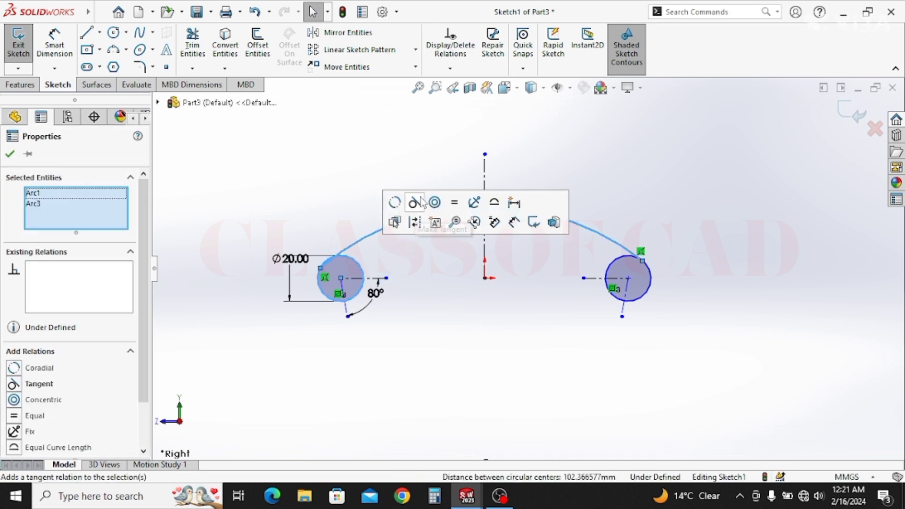
left_click(415, 220)
left_click(456, 274)
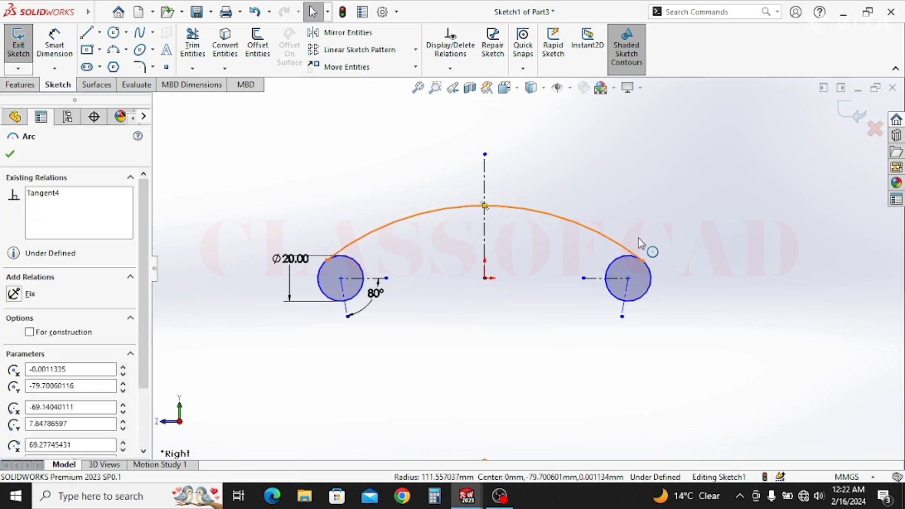
left_click(485, 206, "ctrl")
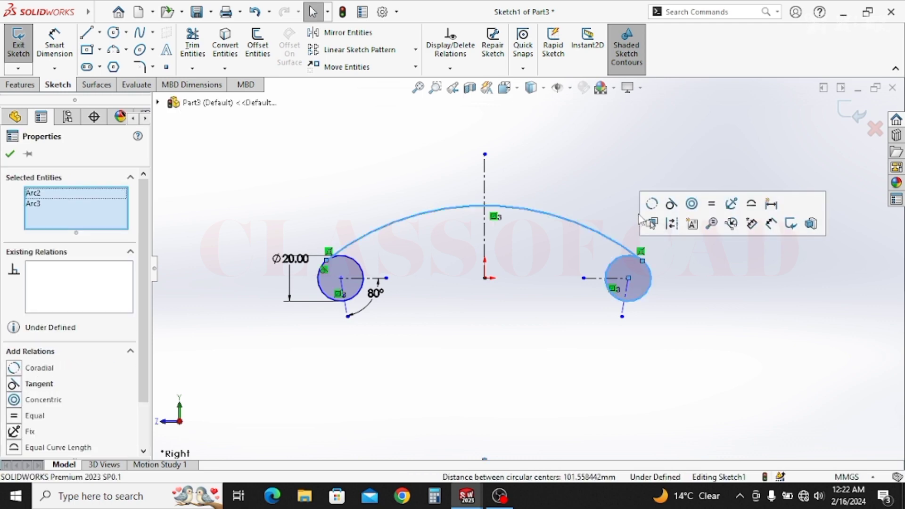
left_click(13, 155)
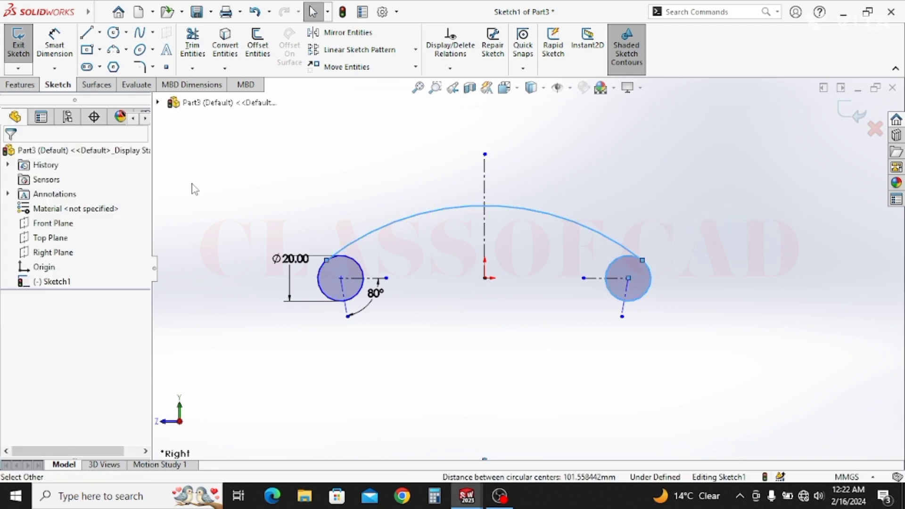
Step: Dimension the horizontal distance between the two circle centres and set it to 100 mm
left_click(54, 43)
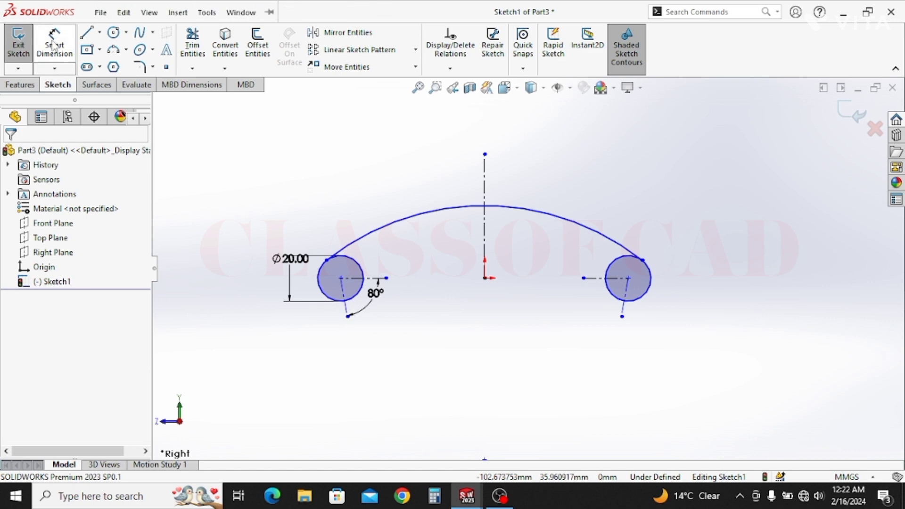
left_click(629, 280)
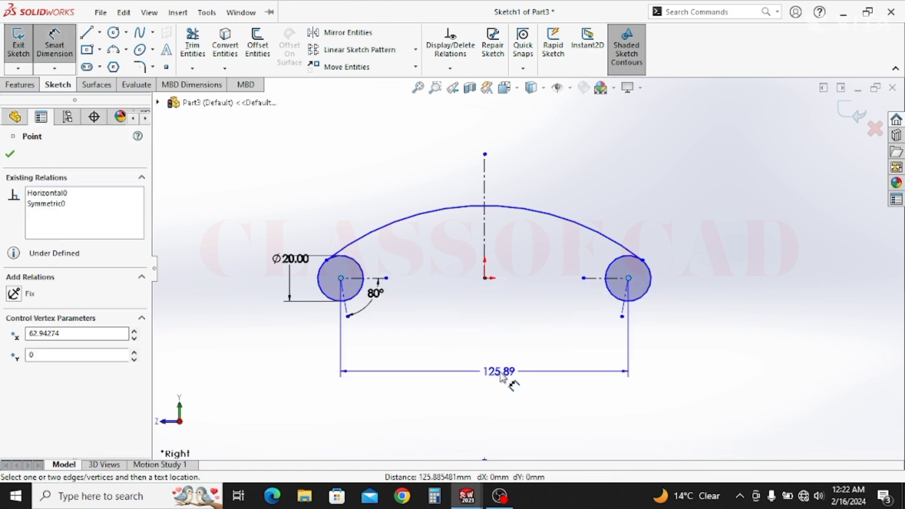
left_click(529, 353)
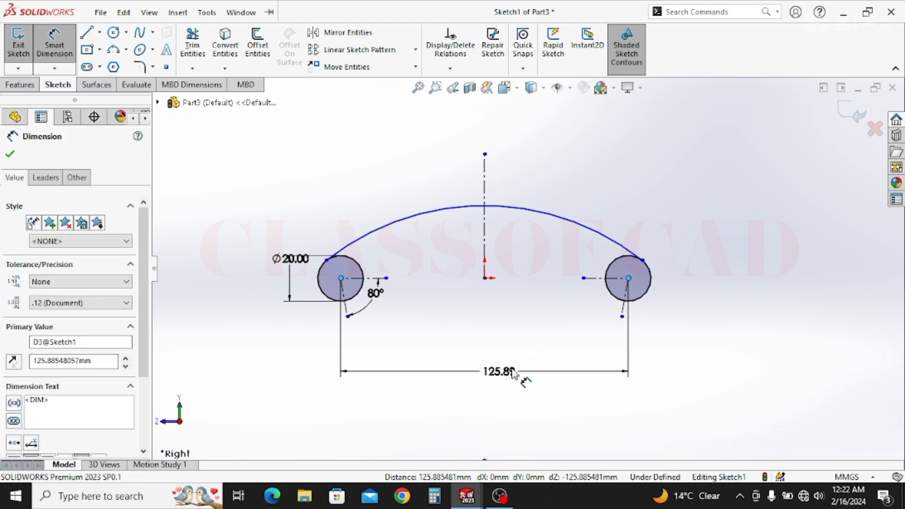
type("100")
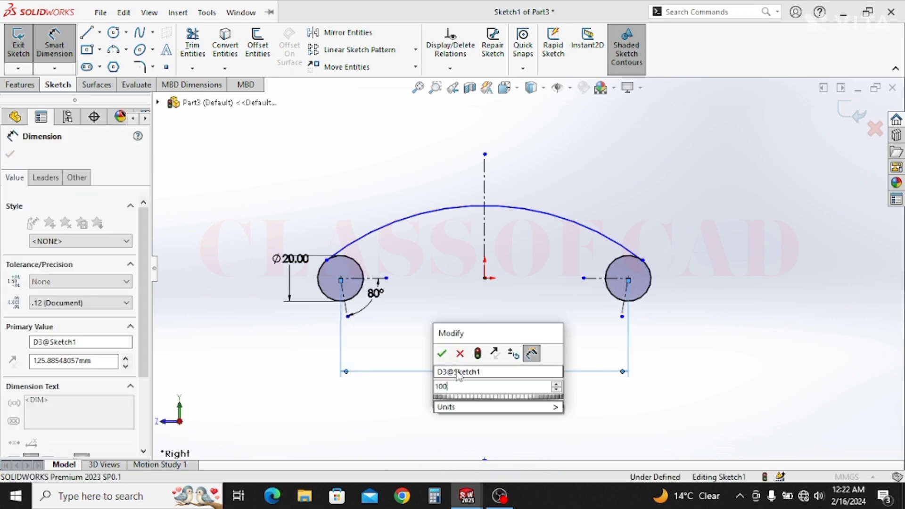
left_click(442, 354)
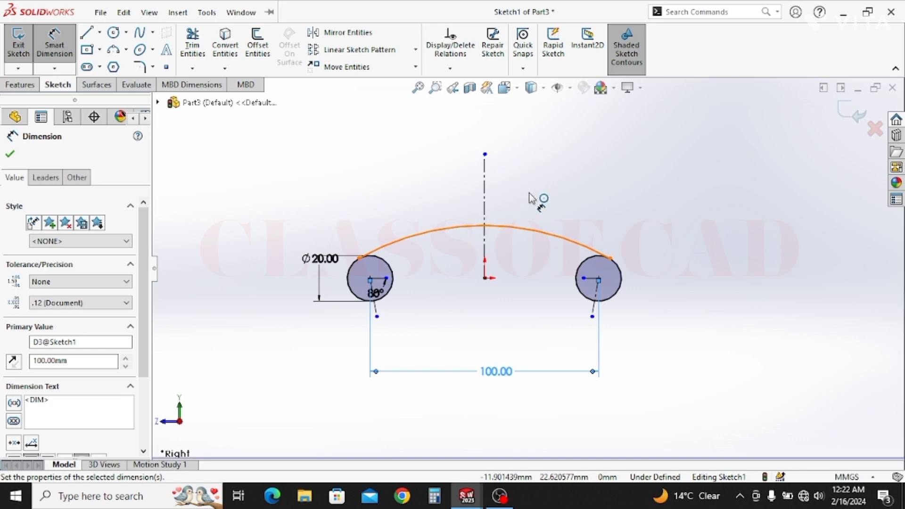
Step: Dimension the large arc's radius and set it to 90 mm
left_click(549, 191)
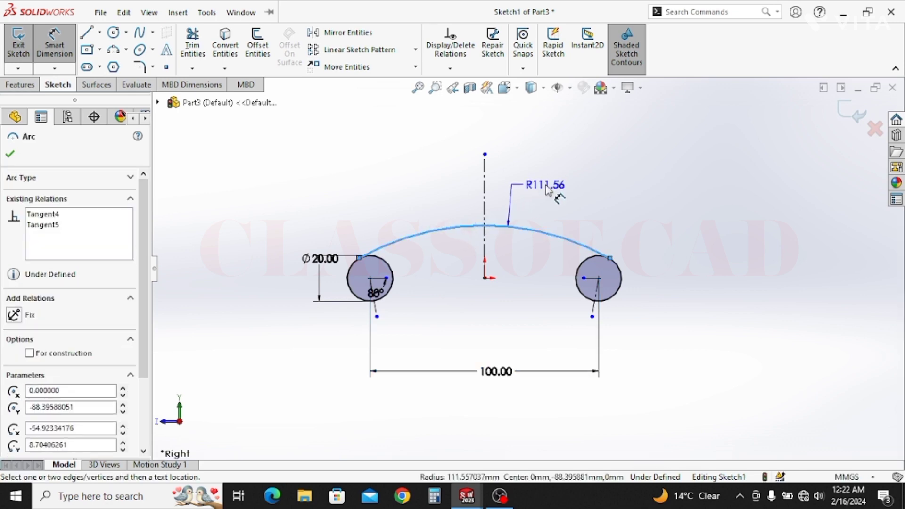
left_click(531, 187)
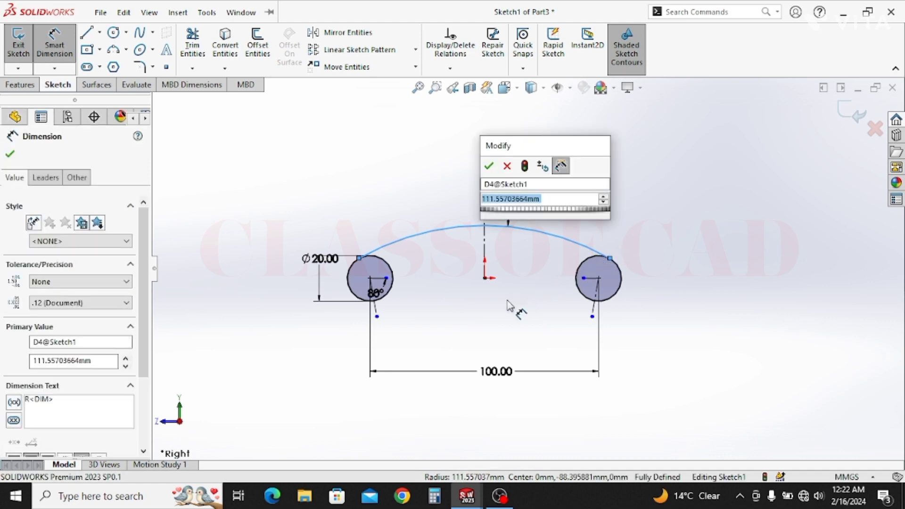
type("90")
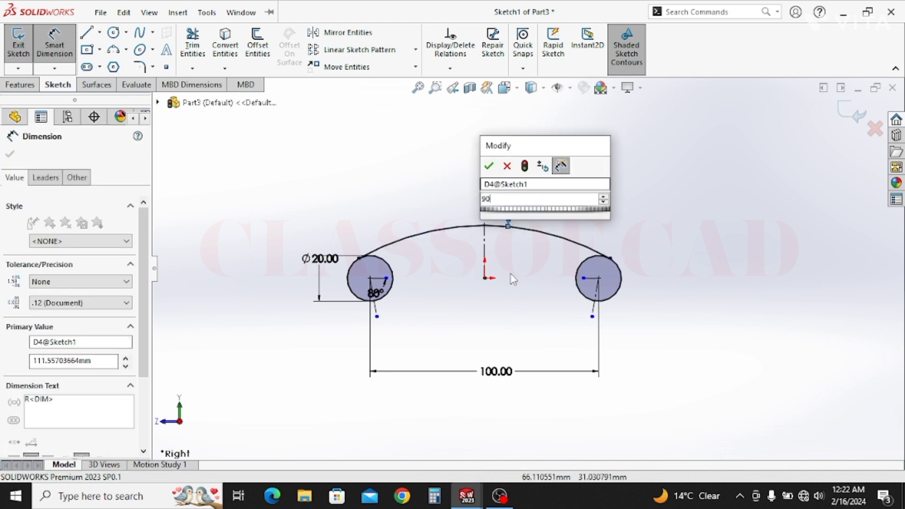
key("Return")
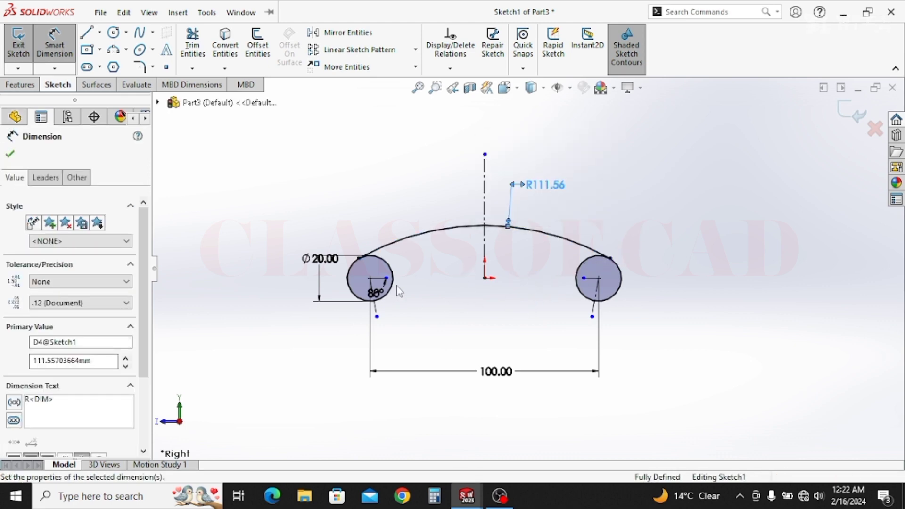
key("Escape")
key("Escape")
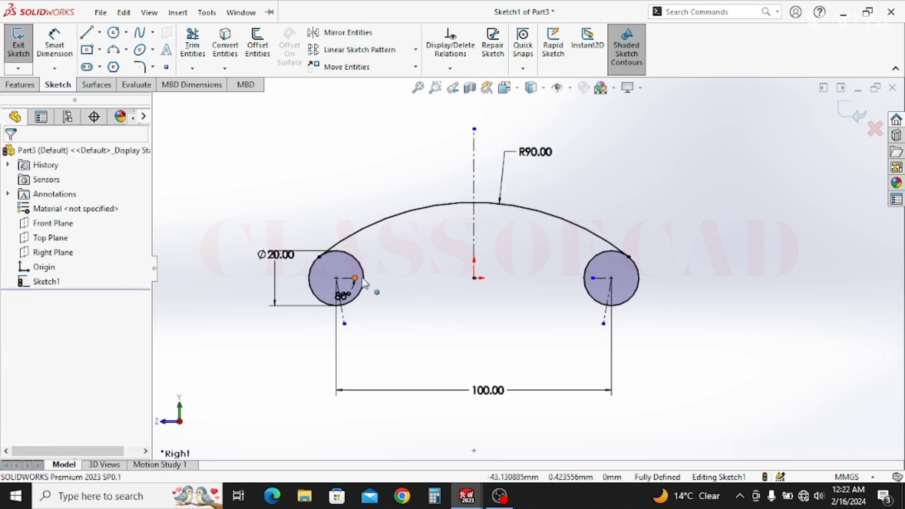
Step: Extend the circle's horizontal centerline past its edge and trim both circles' inner portions between the large arc and the sloping centerlines
left_click(399, 280)
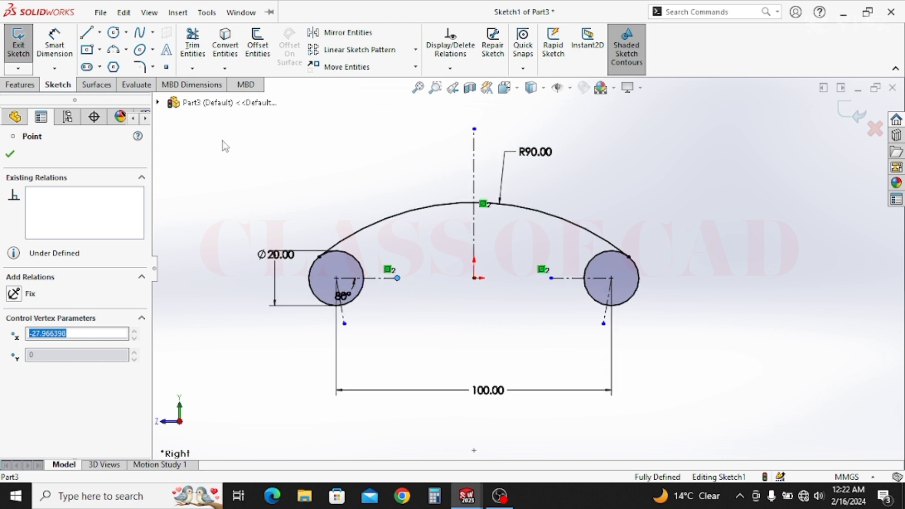
key("Escape")
left_click(192, 45)
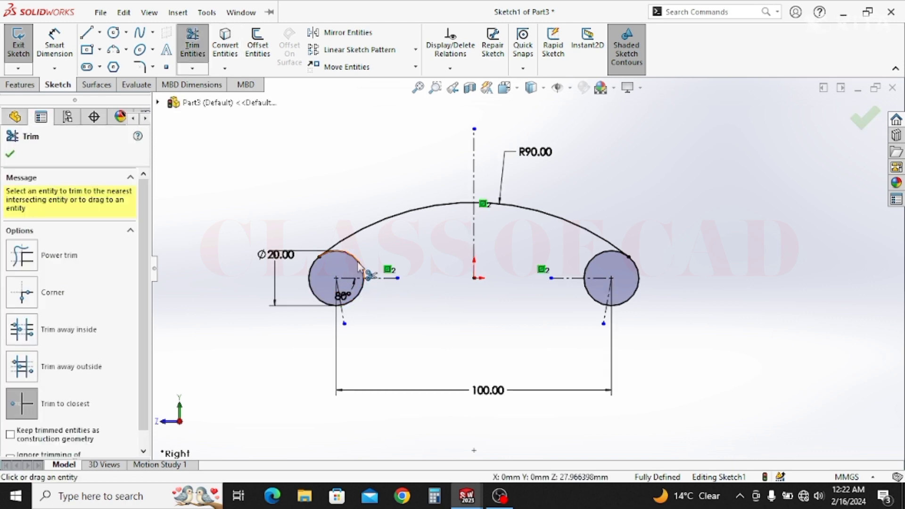
left_click(359, 267)
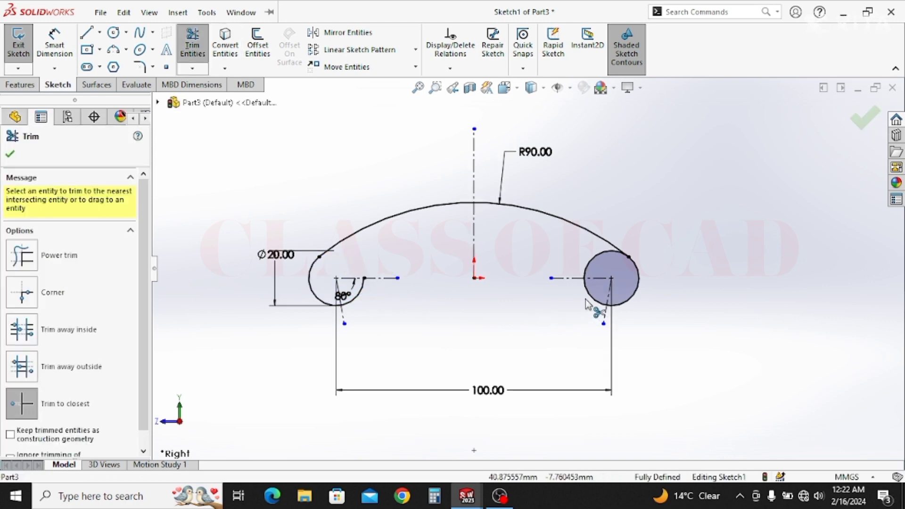
left_click(587, 278)
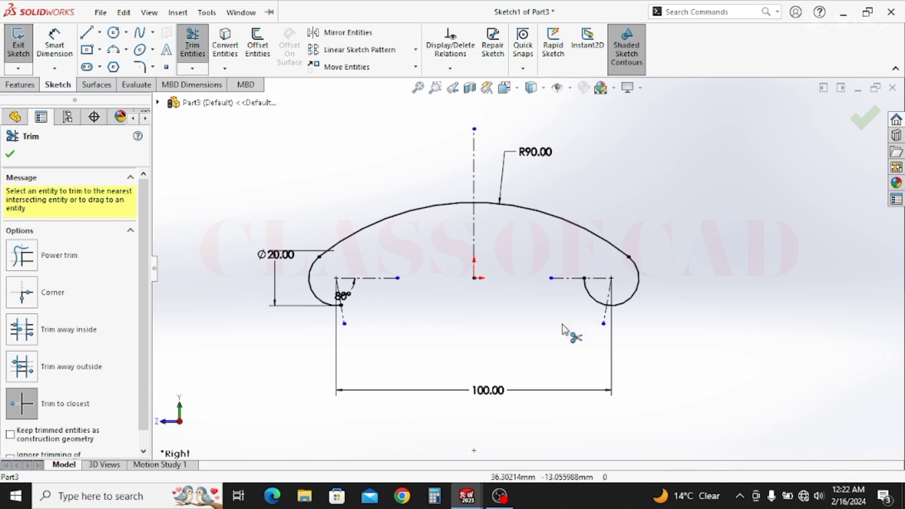
key("Escape")
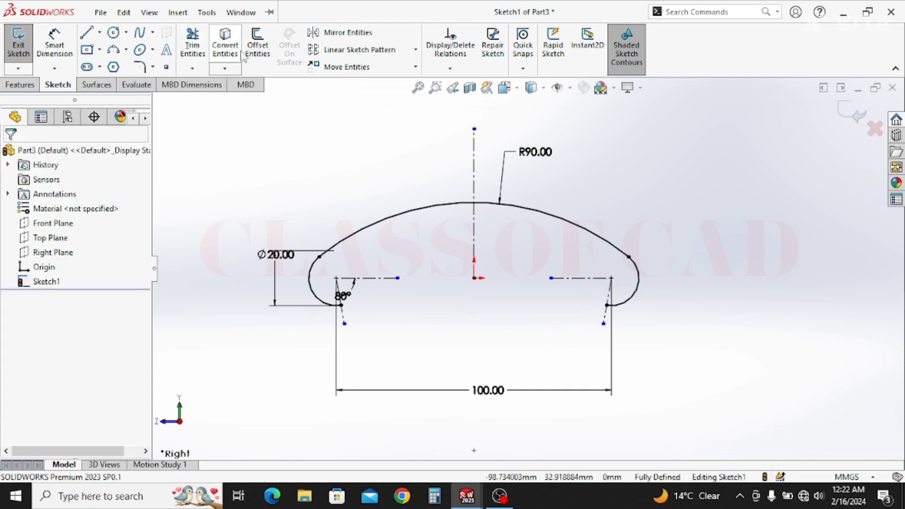
Step: Offset the whole arc chain 2 mm inward with arc-capped ends to form a closed thin profile
left_click(257, 47)
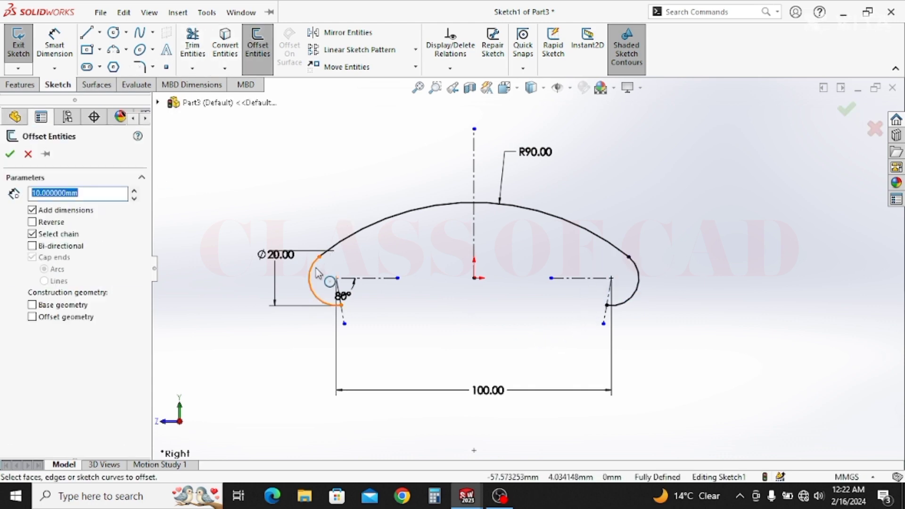
left_click(324, 298)
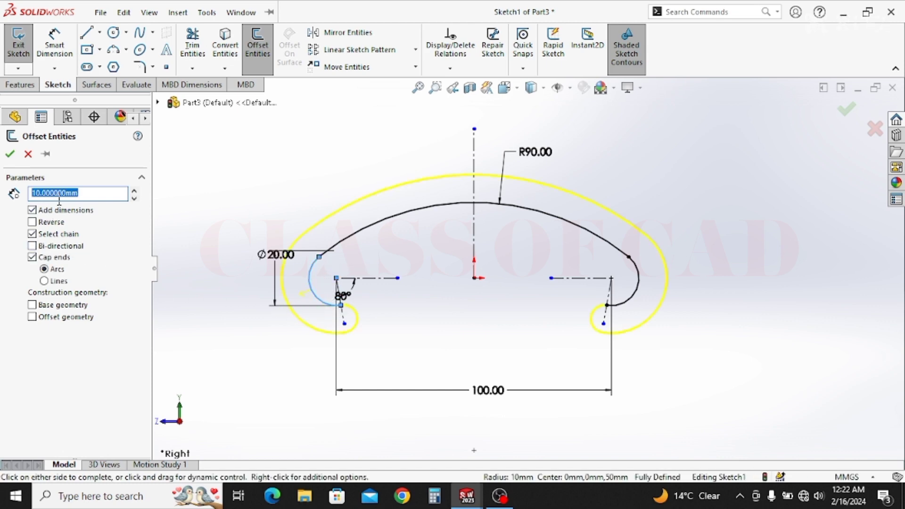
key("Return")
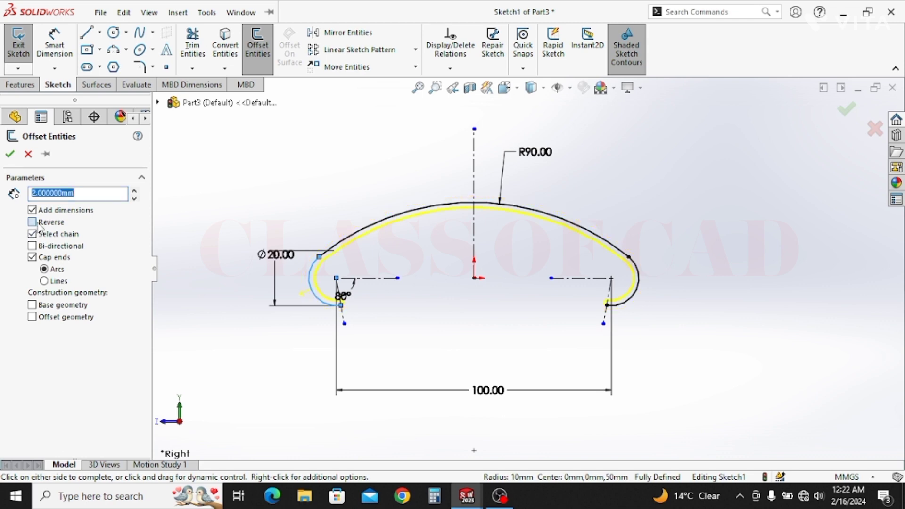
left_click(9, 154)
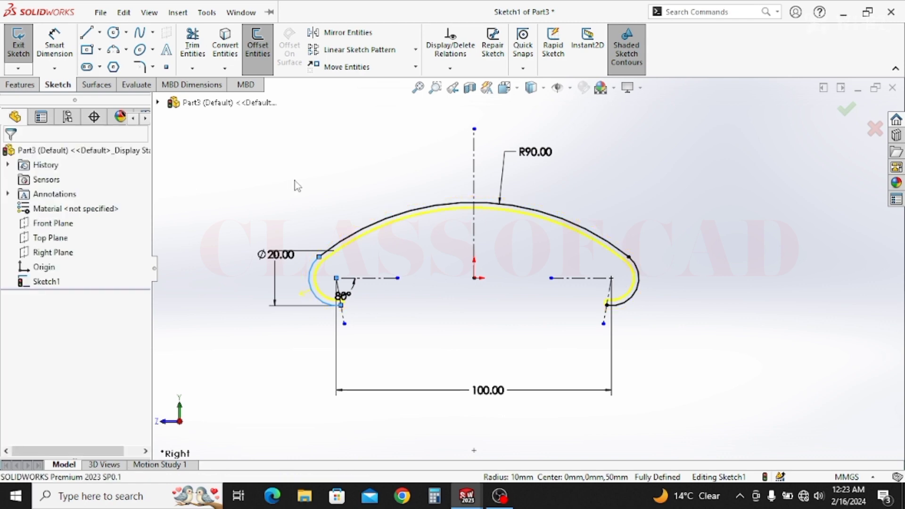
Step: Exit the finished profile sketch and orbit to an angled view of it
scroll(519, 330, "up", 2)
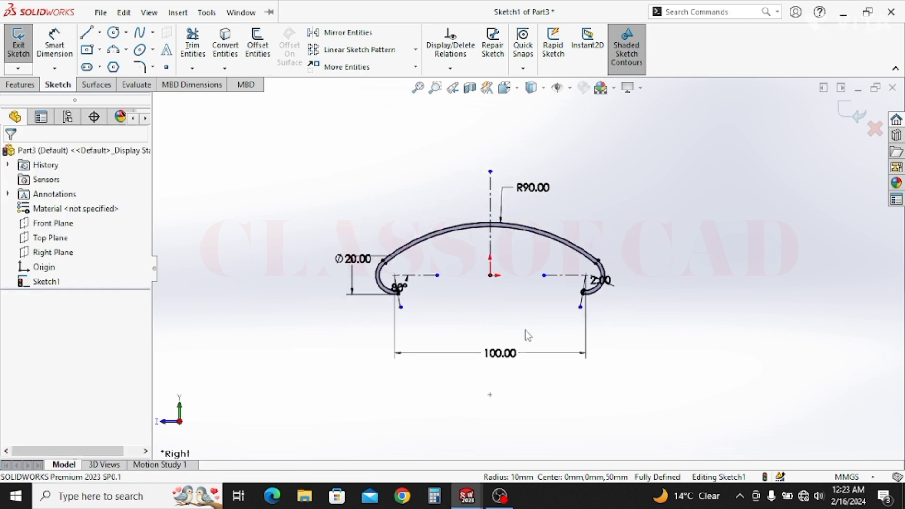
mouse_move(489, 334)
middle_mouse_down()
mouse_move(509, 337)
mouse_move(470, 349)
mouse_move(467, 370)
mouse_move(518, 344)
middle_mouse_up()
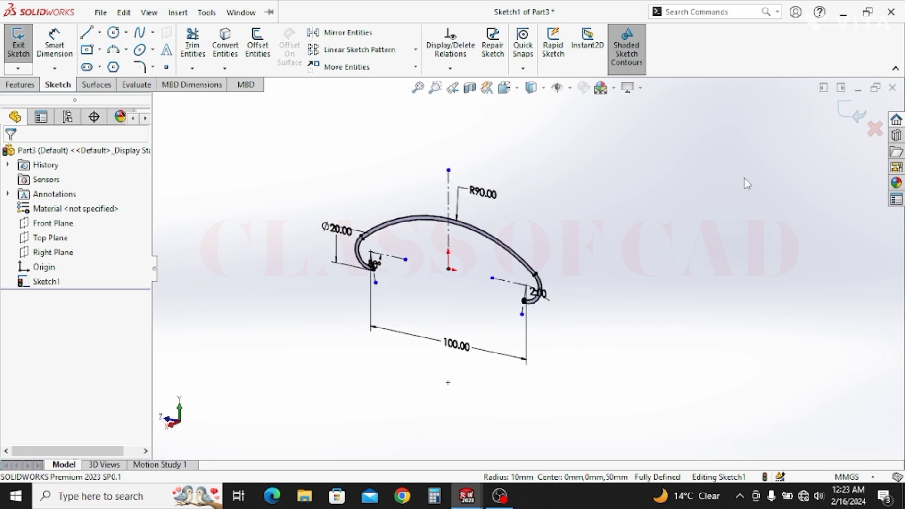
left_click(856, 121)
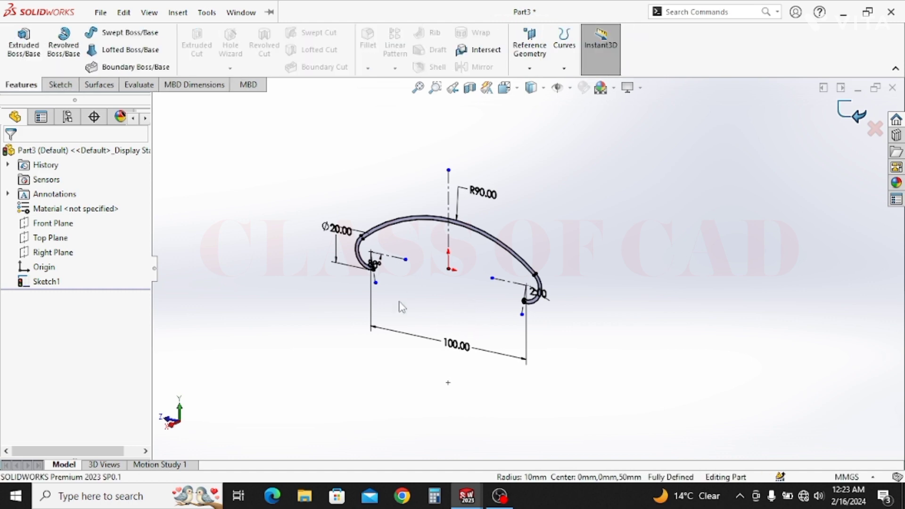
mouse_move(545, 320)
middle_mouse_down()
mouse_move(530, 342)
mouse_move(548, 339)
mouse_move(518, 329)
middle_mouse_up()
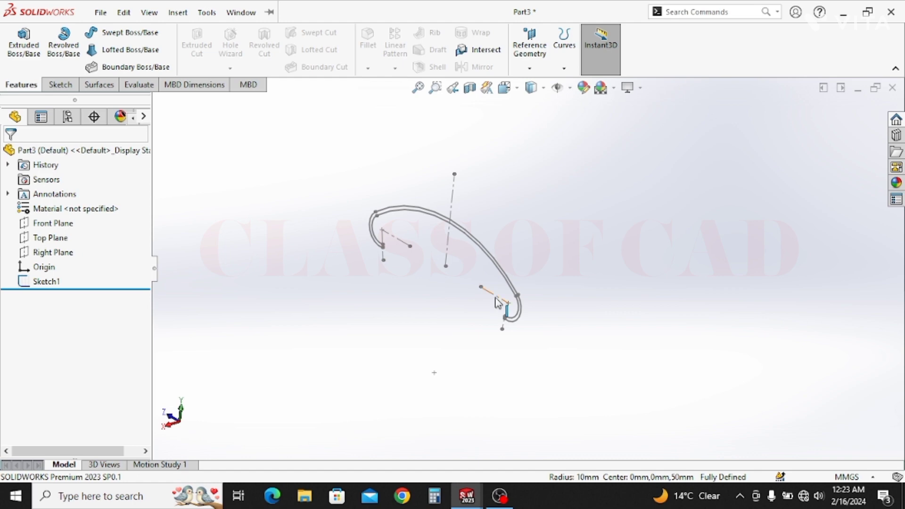
Step: Create a reference plane through the short centerline at the profile's curled end, set at 340 degrees to the Top Plane
left_click(530, 66)
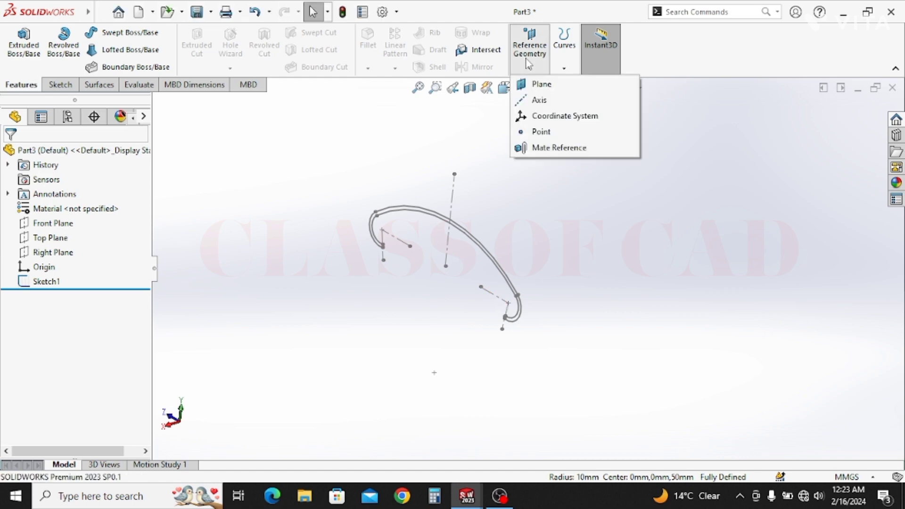
left_click(542, 85)
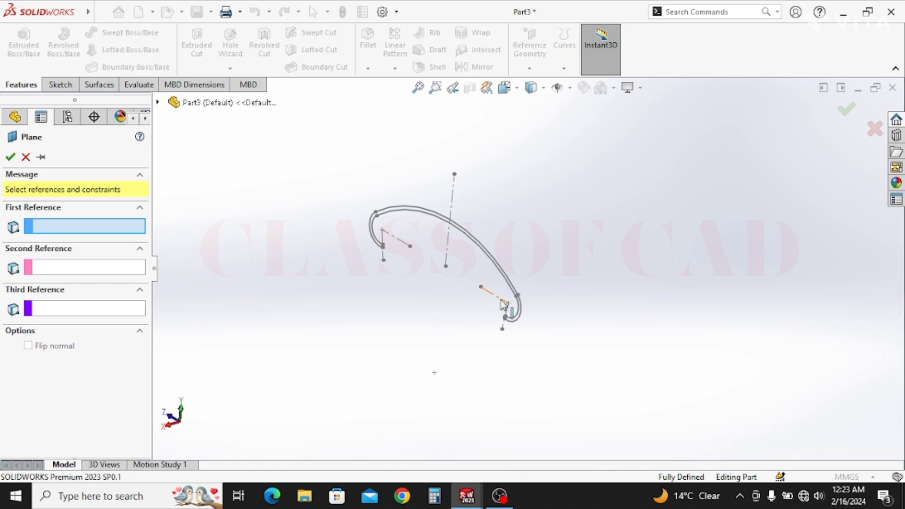
left_click(506, 302)
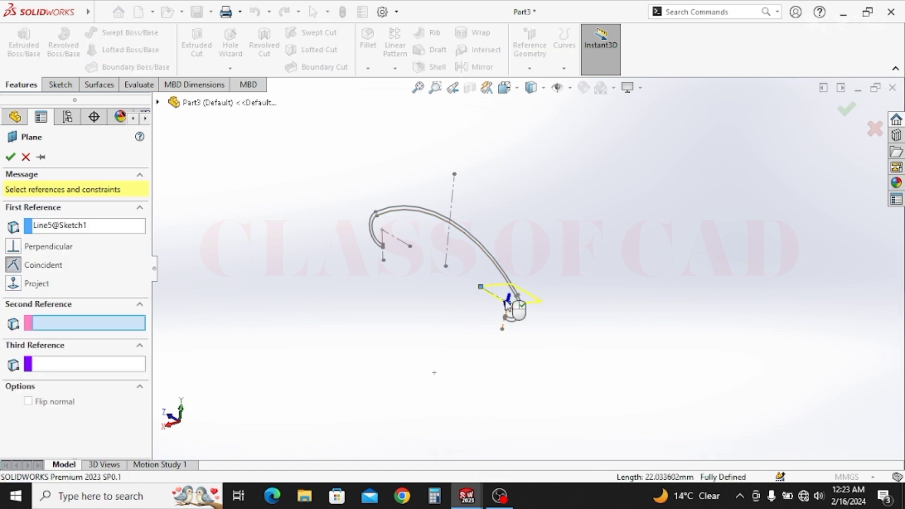
middle_click_drag(494, 305, 487, 325)
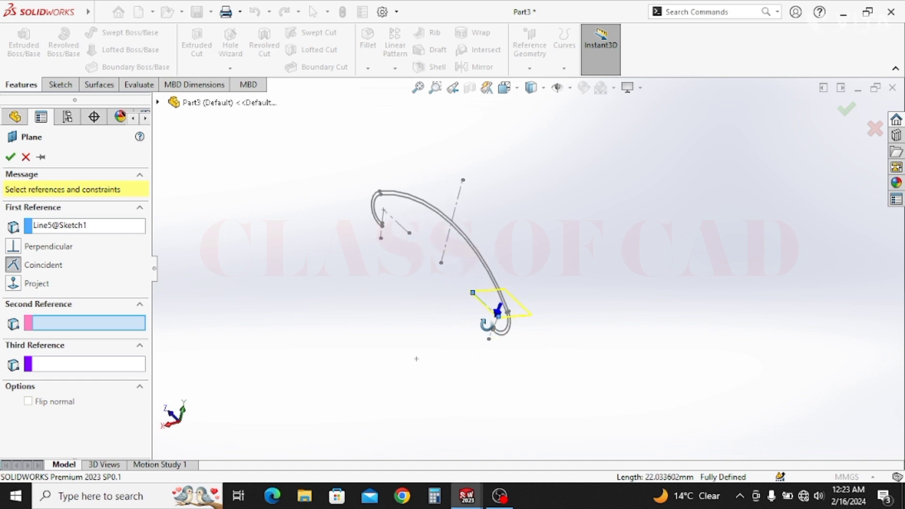
left_click(158, 103)
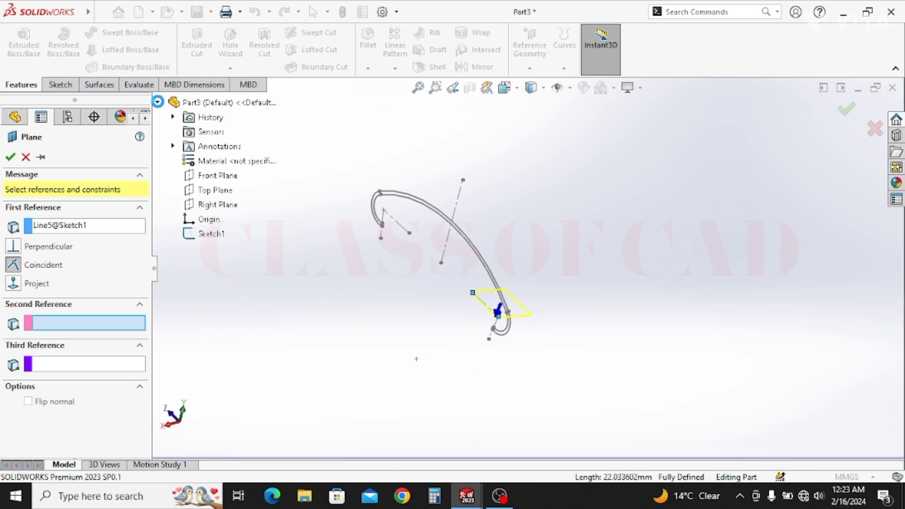
left_click(212, 190)
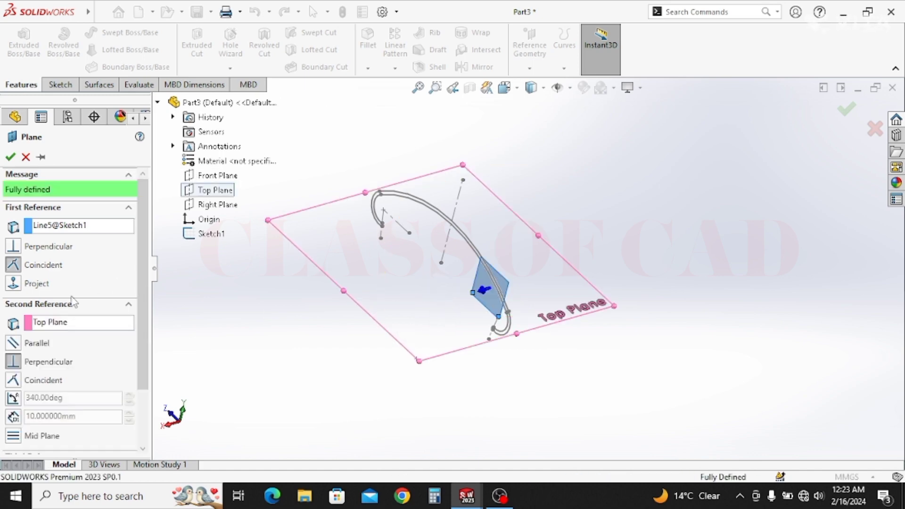
left_click(16, 399)
left_click_drag(72, 398, 3, 401)
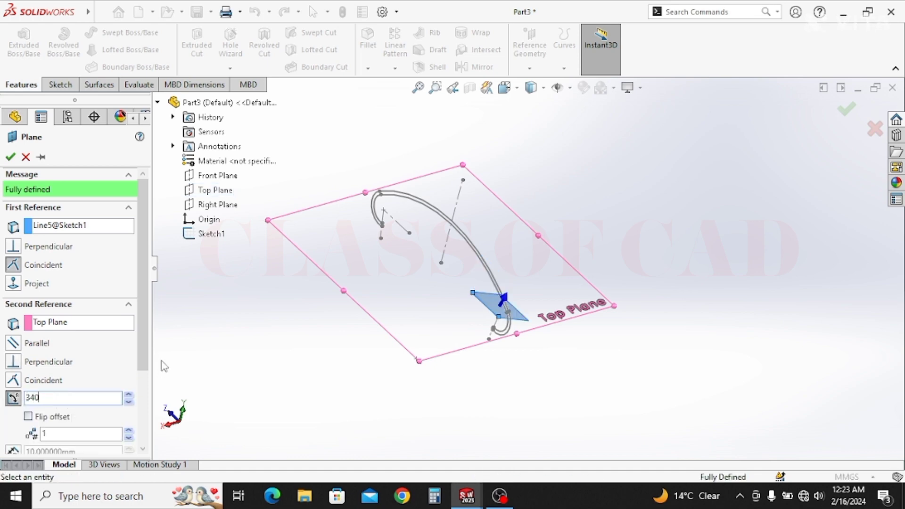
key("Return")
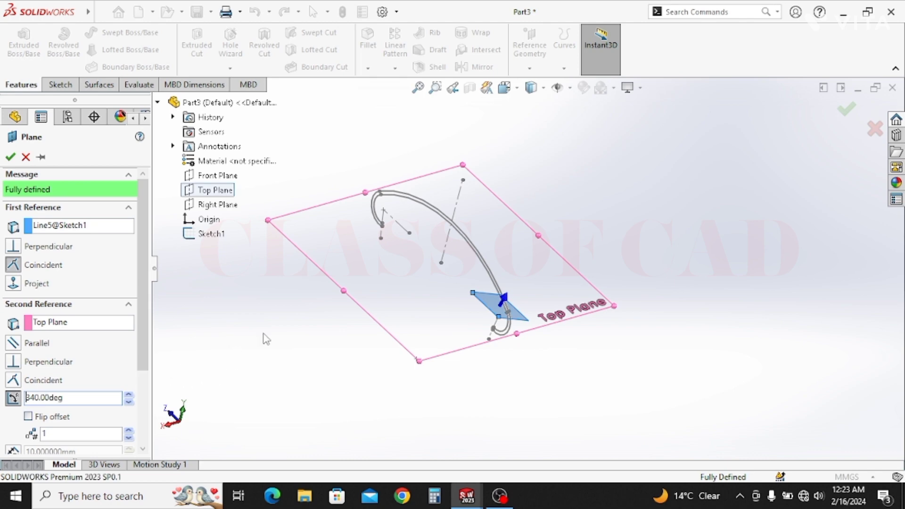
left_click(10, 158)
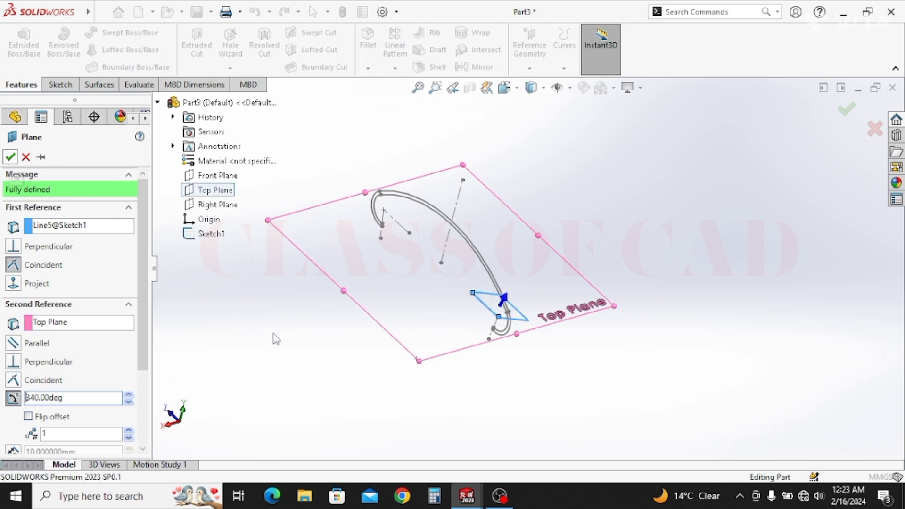
Step: Create a second reference plane parallel to the new angled plane at an offset of 150 mm
mouse_move(552, 383)
middle_mouse_down()
mouse_move(554, 352)
mouse_move(521, 341)
mouse_move(509, 352)
middle_mouse_up()
left_click(510, 353)
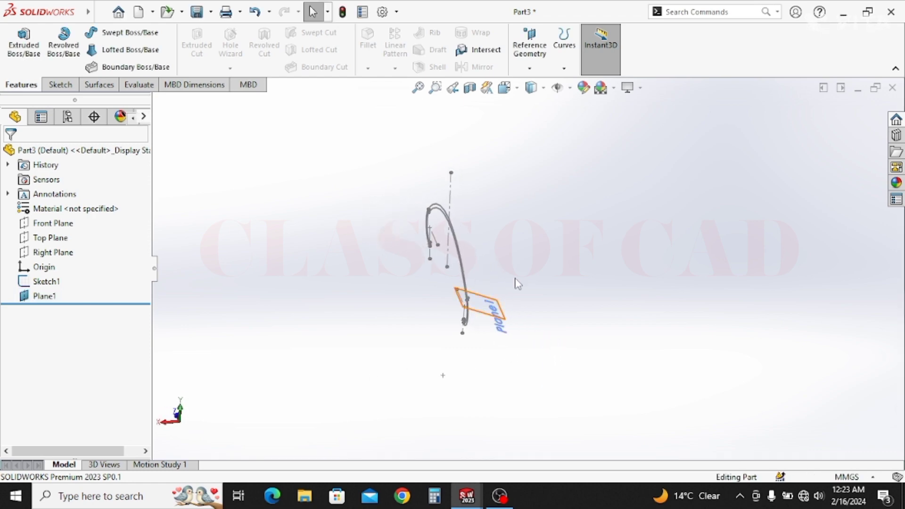
left_click(496, 318)
left_click(531, 69)
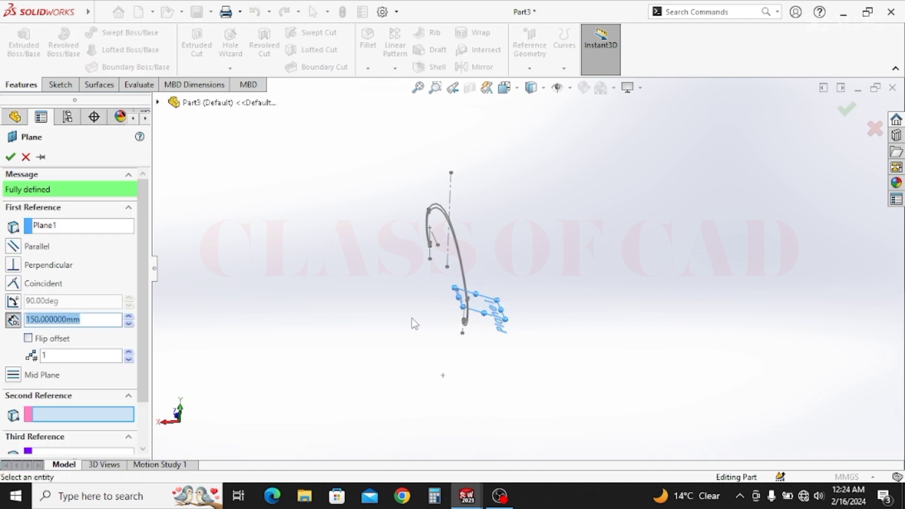
scroll(415, 317, "up", 1)
middle_click_drag(540, 269, 432, 350, "ctrl")
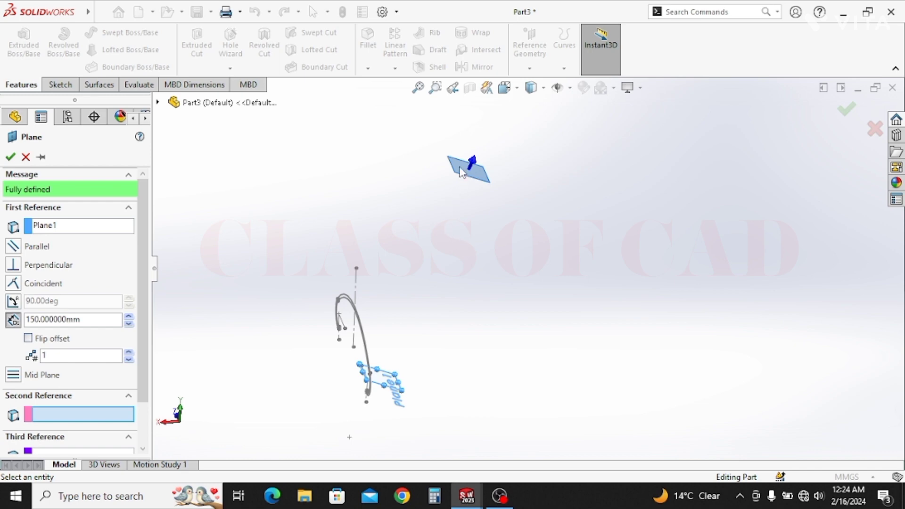
left_click(11, 158)
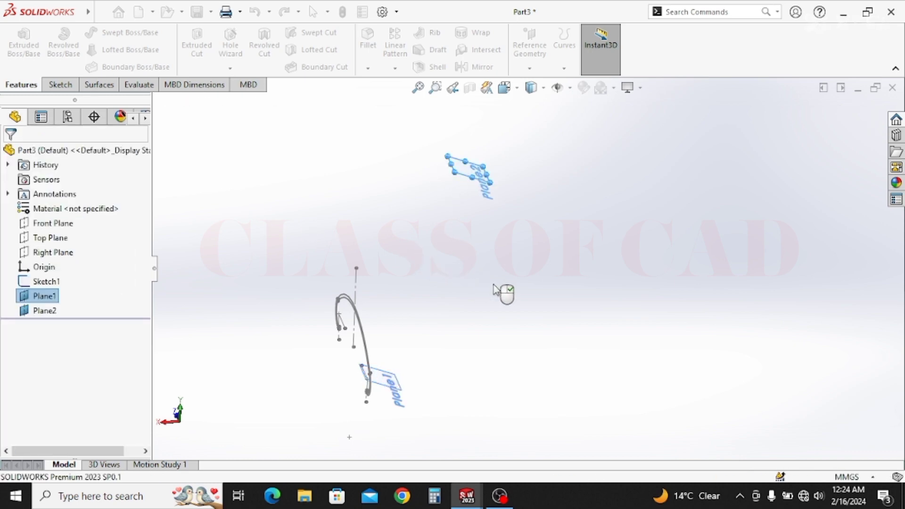
Step: Start a new sketch on the 150 mm offset plane and orient the view normal to it
left_click(468, 178)
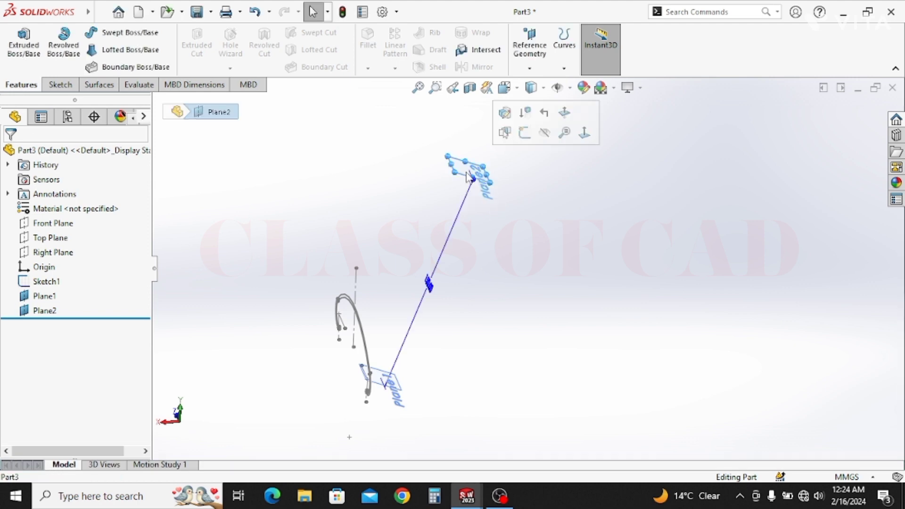
left_click(528, 135)
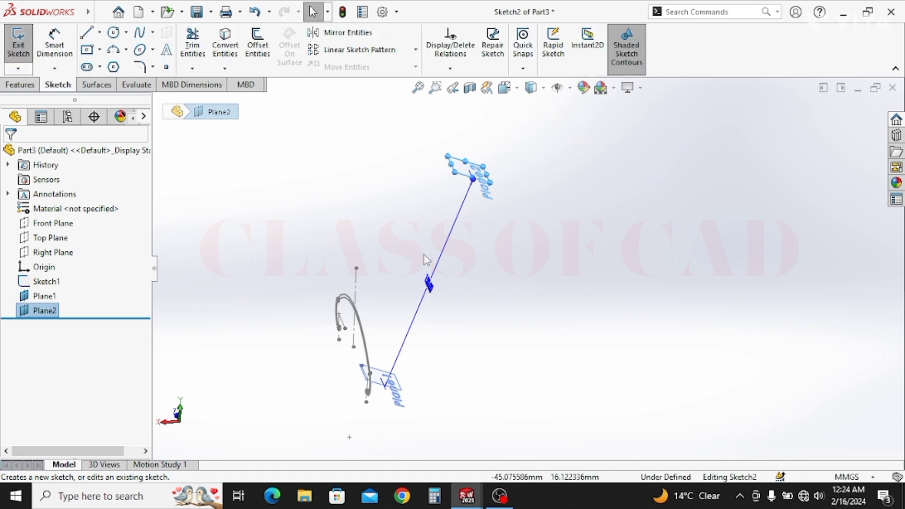
mouse_move(566, 298)
middle_mouse_down()
mouse_move(572, 319)
mouse_move(549, 329)
middle_mouse_up()
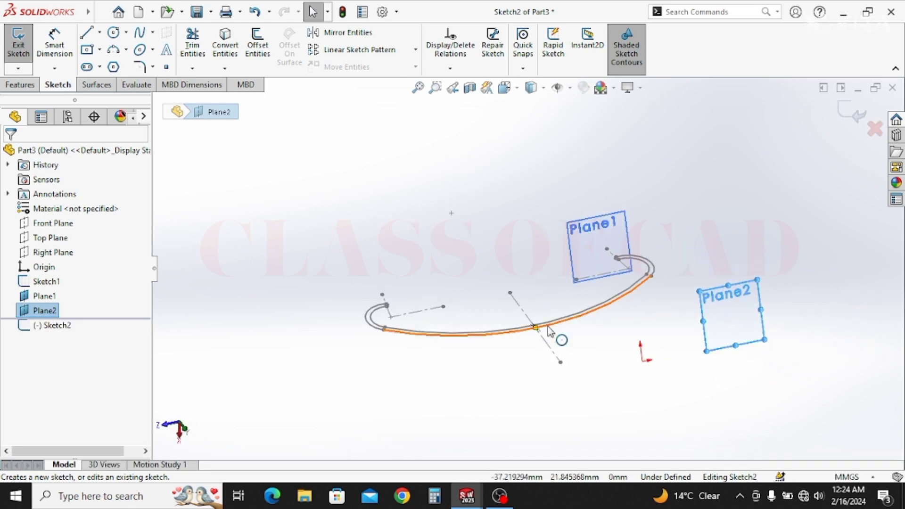
key("ctrl+8")
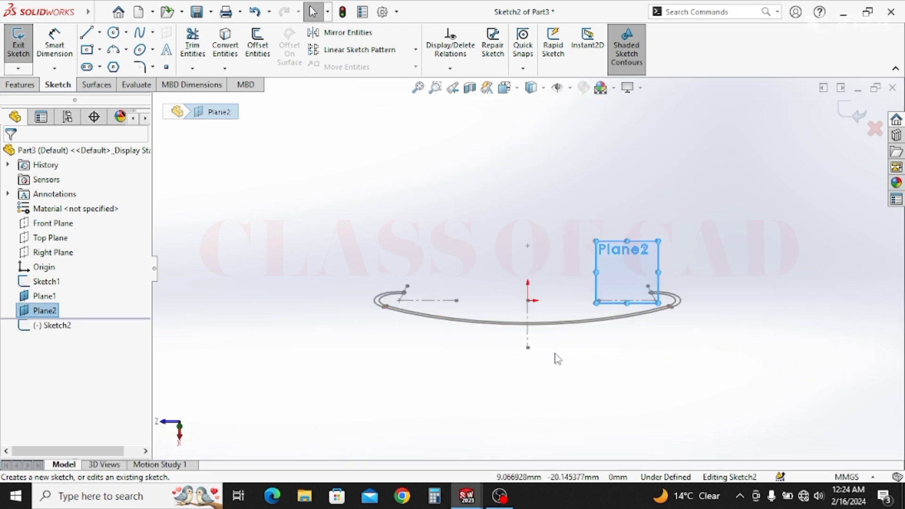
scroll(559, 358, "up", 3)
left_click(566, 340)
mouse_move(546, 346)
middle_mouse_down("ctrl")
mouse_move(471, 383)
mouse_move(500, 376)
middle_mouse_up("ctrl")
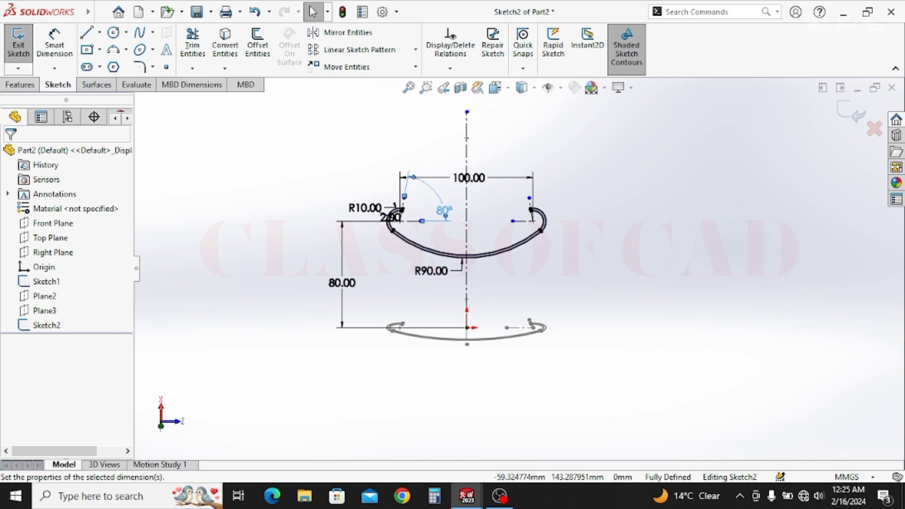
Step: Review the second C-shaped profile sketch's dimensions: its end angle, arc radii, wall offset, width and distance from the origin
left_click(444, 211)
scroll(412, 213, "up", 3)
scroll(411, 213, "up", 3)
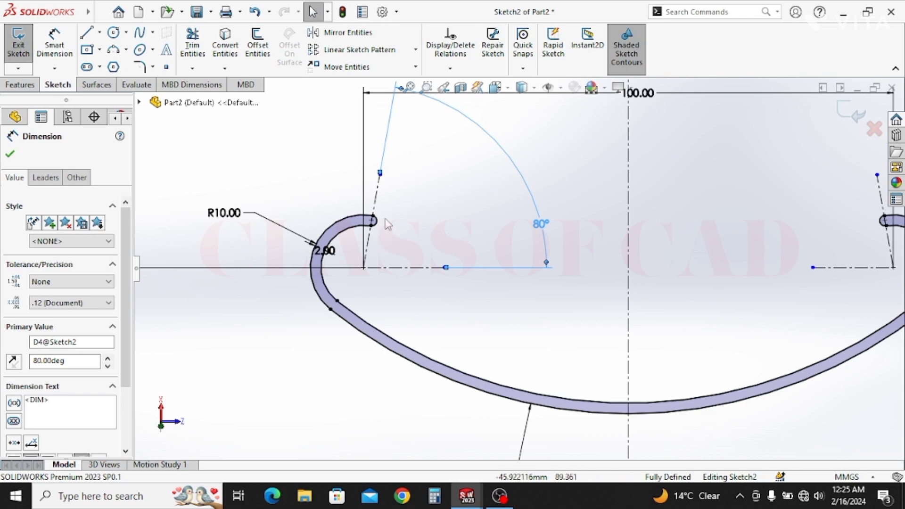
key("f")
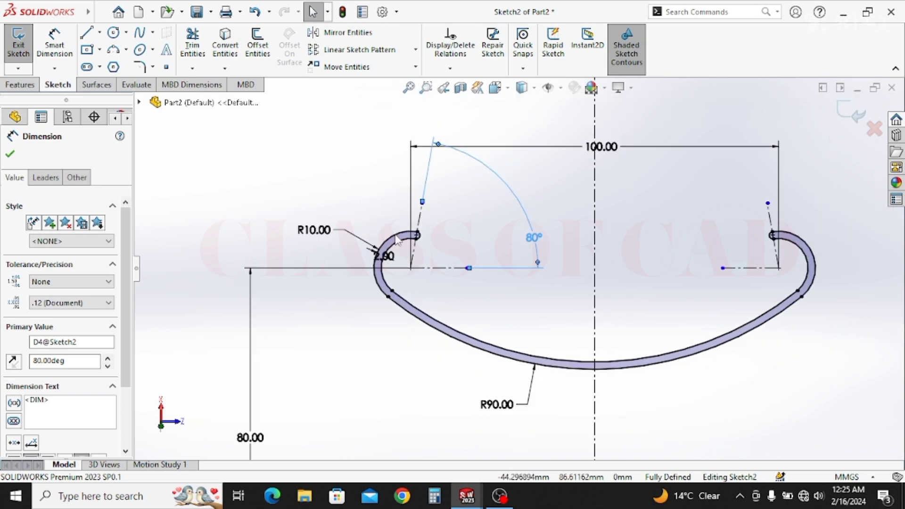
mouse_move(542, 341)
middle_mouse_down("ctrl")
mouse_move(514, 231)
mouse_move(496, 213)
middle_mouse_up("ctrl")
scroll(522, 257, "up", 2)
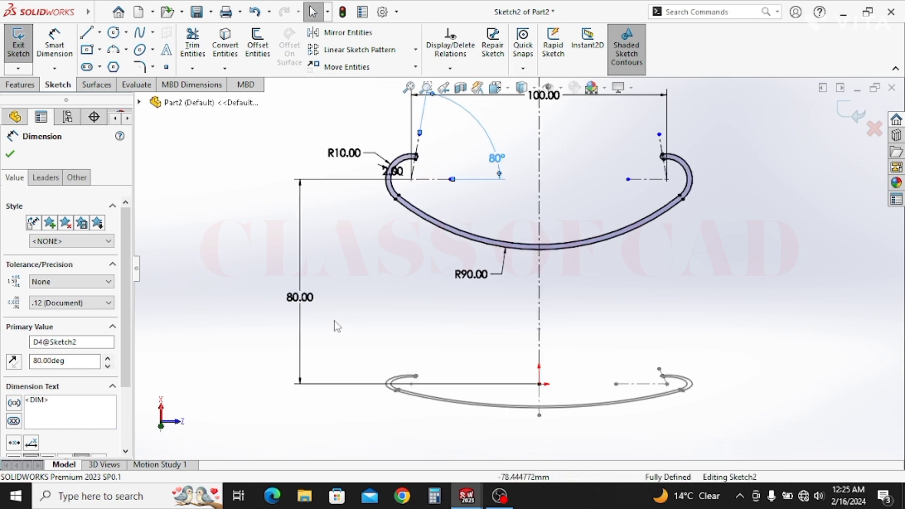
middle_click_drag(495, 319, 461, 348, "ctrl")
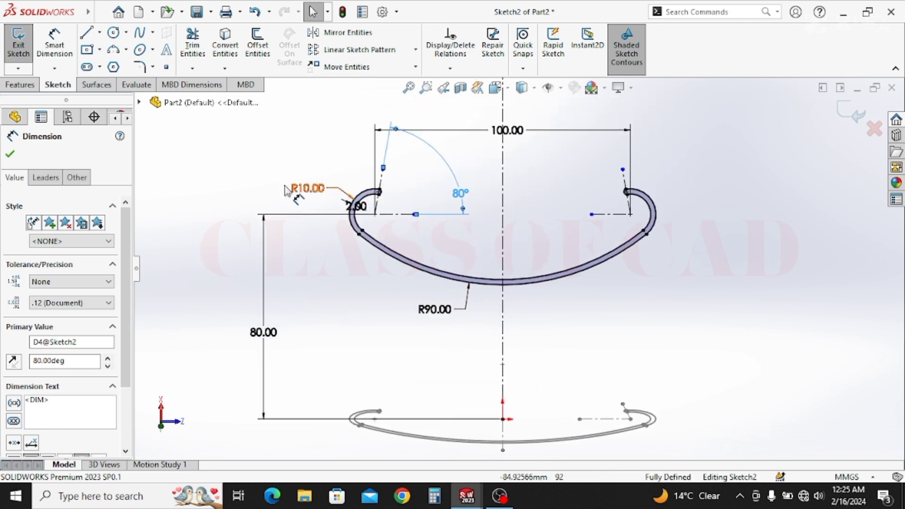
middle_click_drag(485, 258, 471, 282, "ctrl")
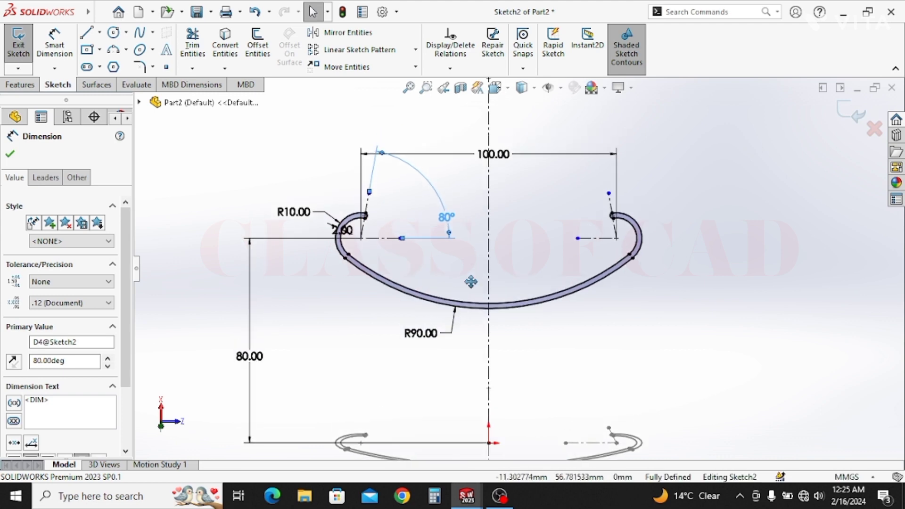
scroll(514, 232, "up", 3)
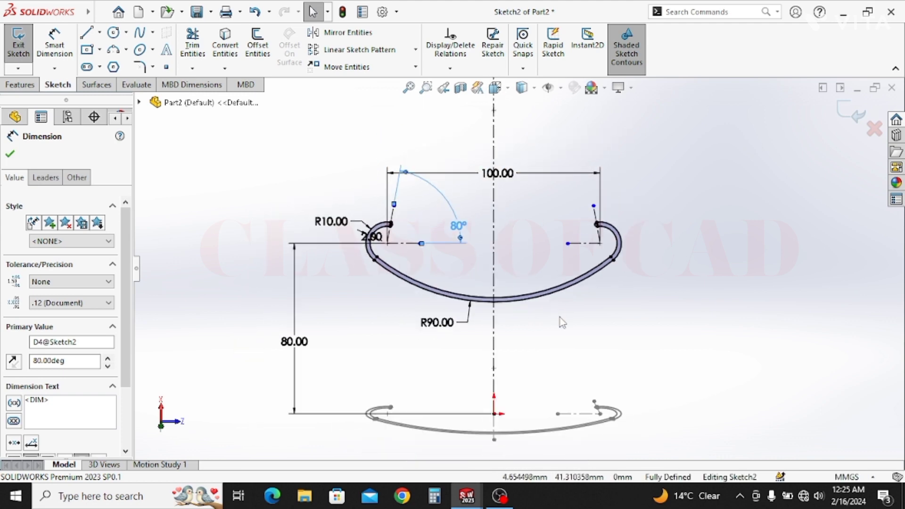
Step: Exit the finished second profile sketch and orbit to an angled view of both profiles
left_click(857, 120)
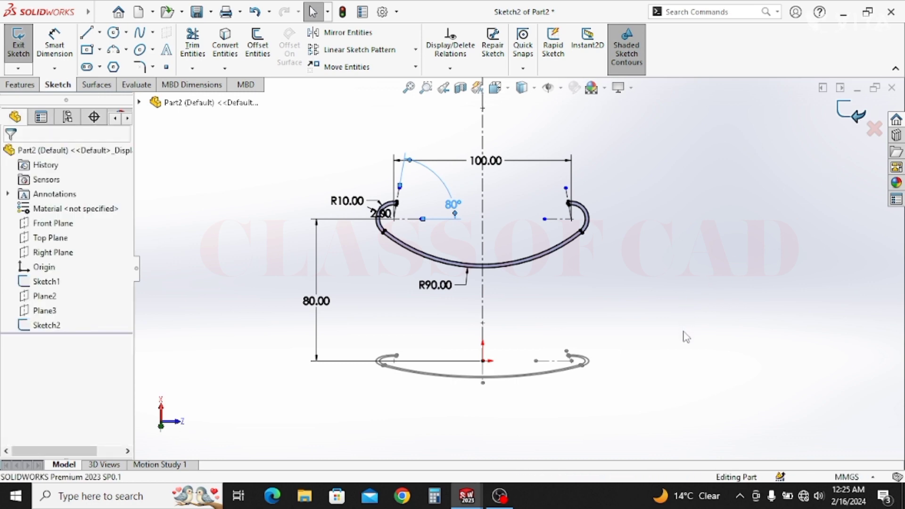
middle_click_drag(678, 339, 548, 86)
scroll(495, 206, "up", 5)
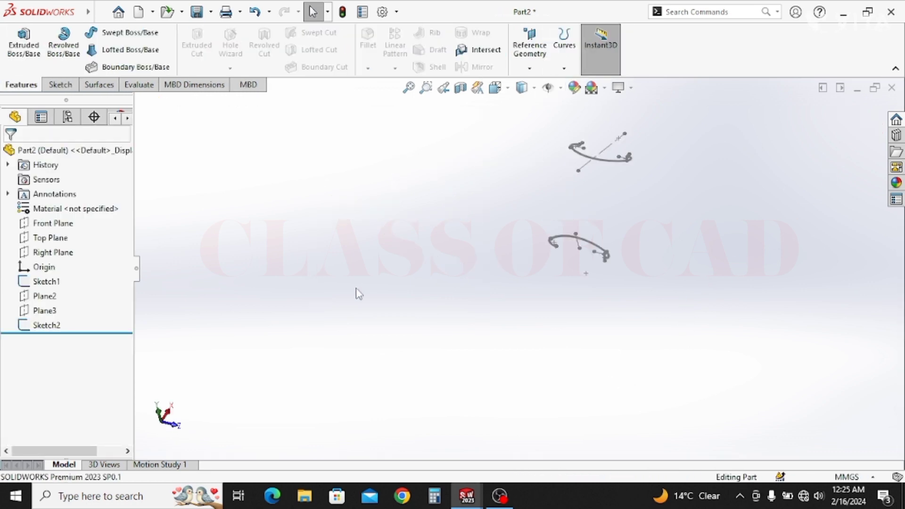
mouse_move(666, 245)
middle_mouse_down()
mouse_move(536, 309)
mouse_move(449, 287)
middle_mouse_up()
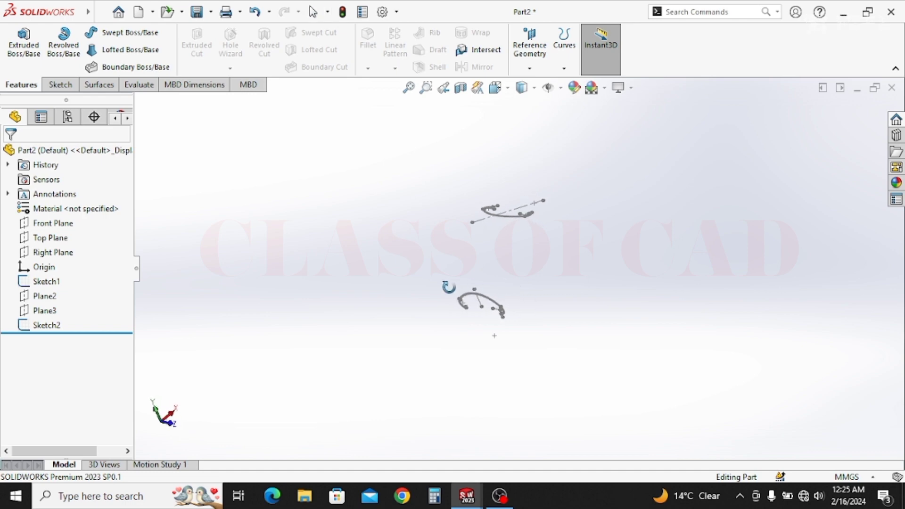
Step: Start a 3D sketch for curves connecting the two profiles
left_click(56, 89)
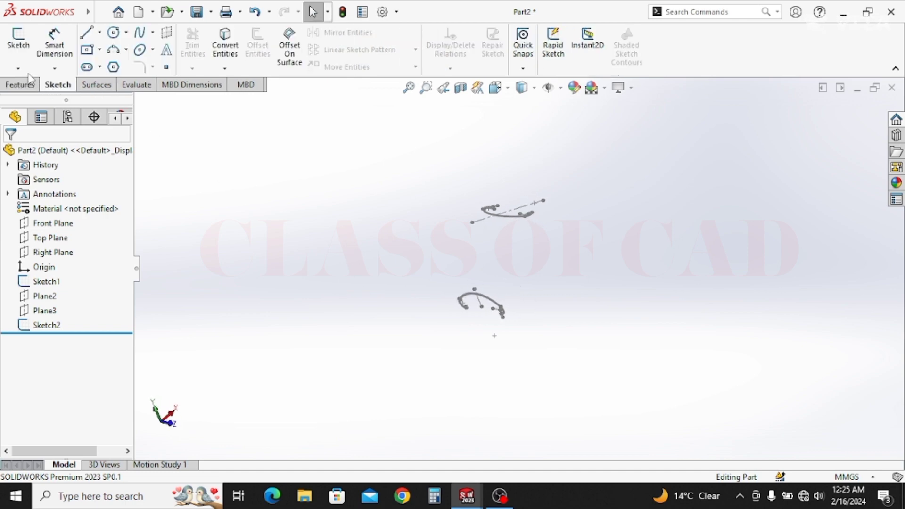
left_click(24, 69)
left_click(36, 100)
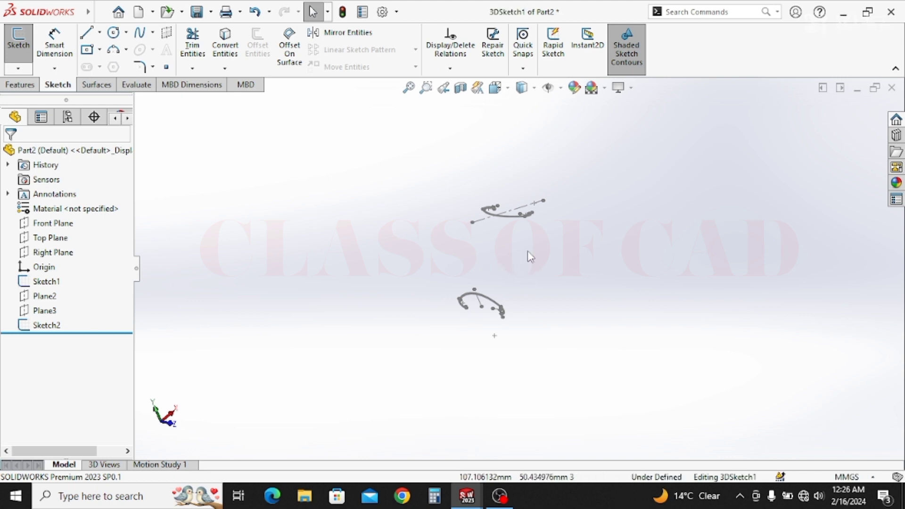
mouse_move(539, 269)
middle_mouse_down()
mouse_move(550, 245)
mouse_move(528, 205)
mouse_move(509, 273)
mouse_move(526, 256)
mouse_move(474, 194)
mouse_move(496, 233)
middle_mouse_up()
scroll(514, 264, "down", 4)
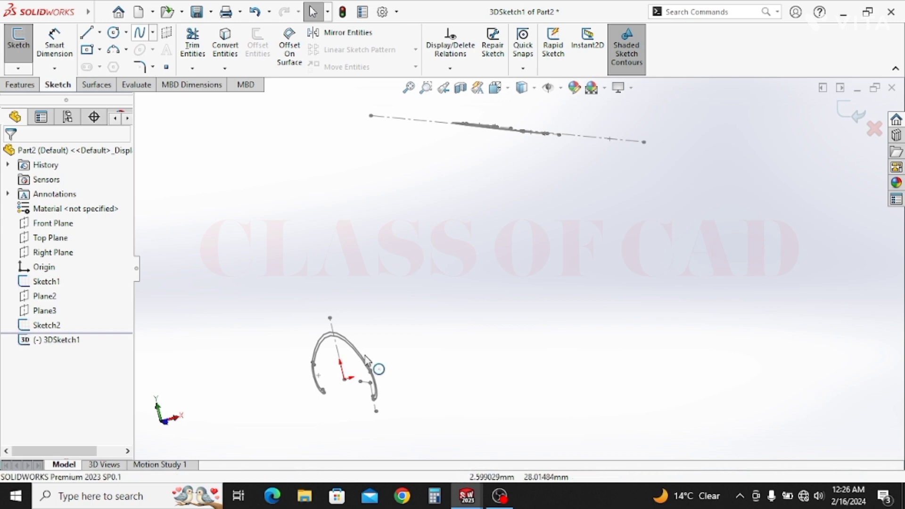
Step: Examine the outer end points of both C-shaped profiles to identify the pair that the connecting curve should join
scroll(380, 399, "down", 2)
scroll(384, 400, "down", 1)
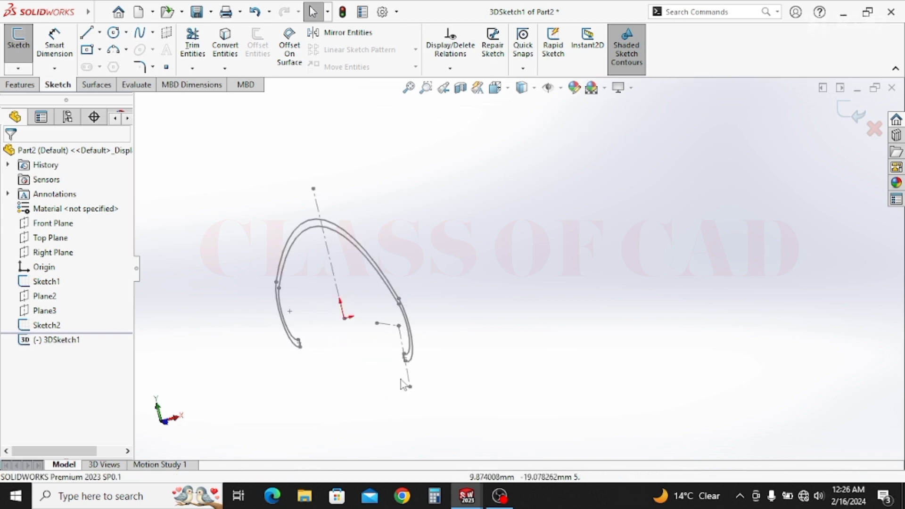
scroll(415, 369, "down", 2)
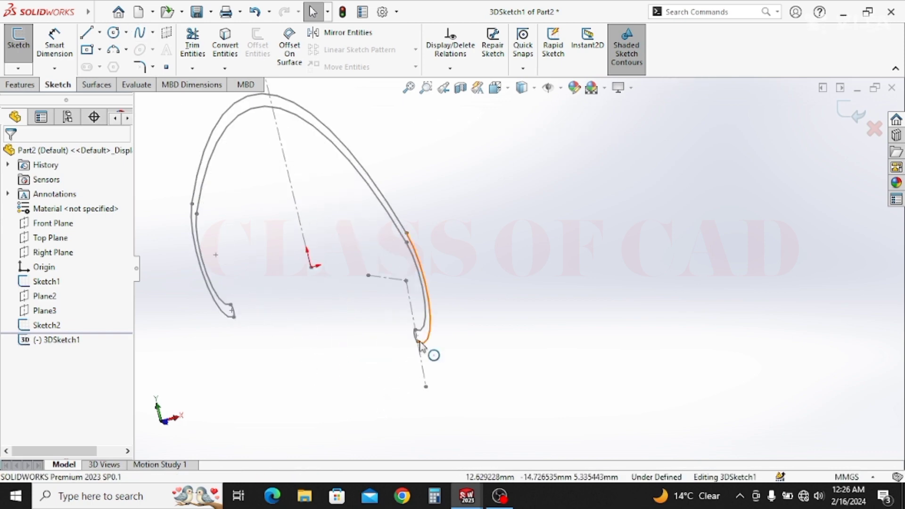
scroll(501, 318, "up", 4)
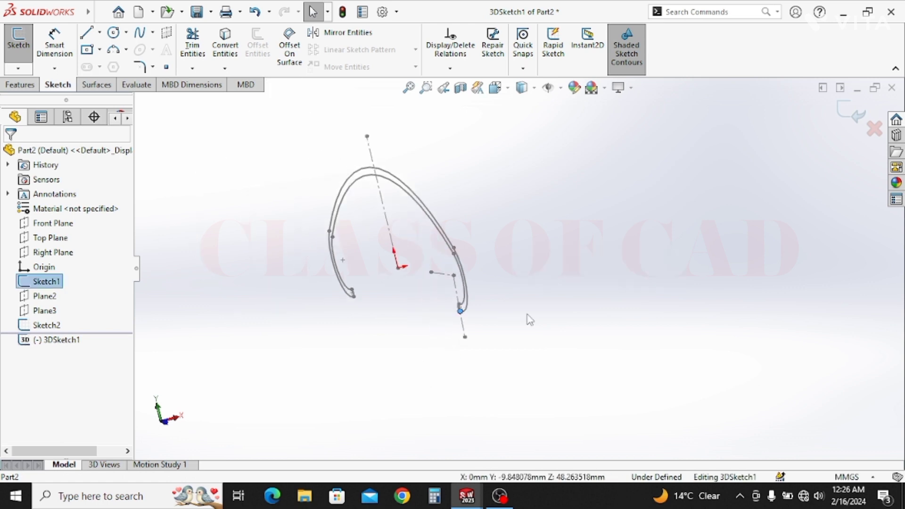
middle_click_drag(585, 248, 388, 361, "ctrl")
middle_click_drag(480, 198, 469, 142)
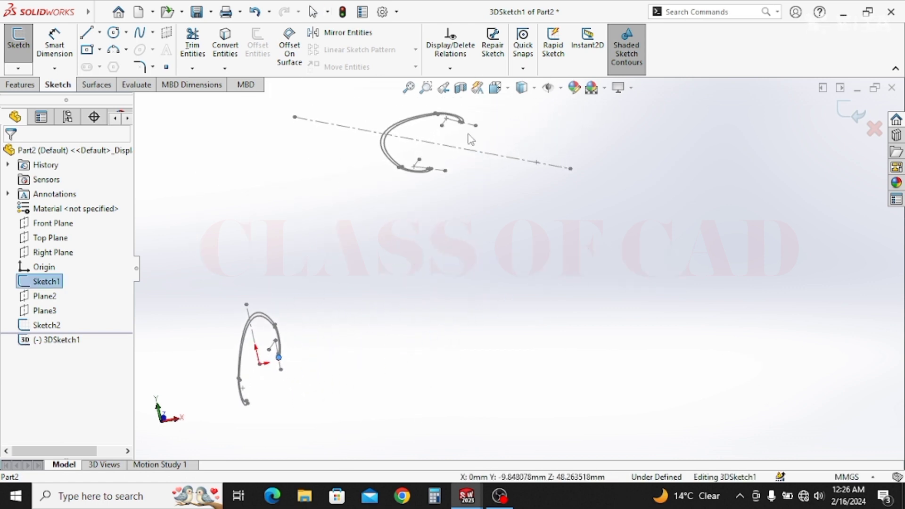
scroll(469, 140, "down", 3)
scroll(470, 140, "down", 2)
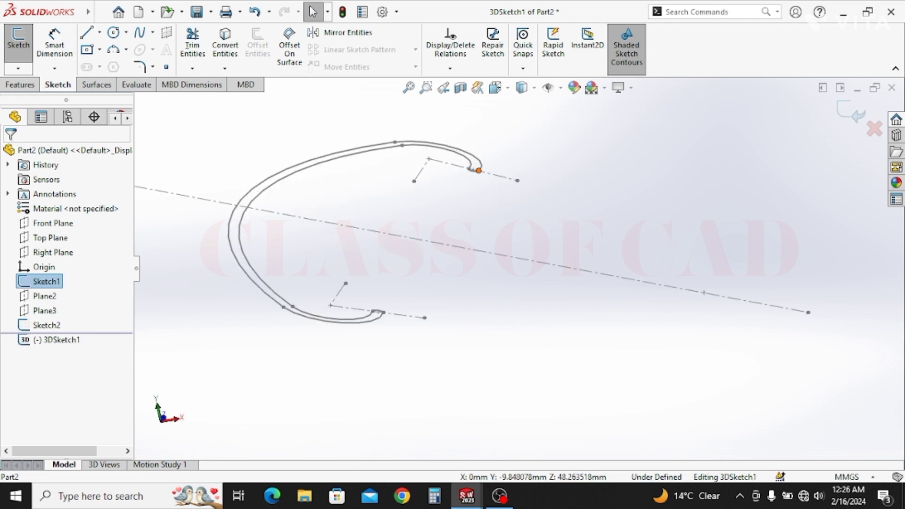
left_click(497, 253)
scroll(499, 242, "up", 2)
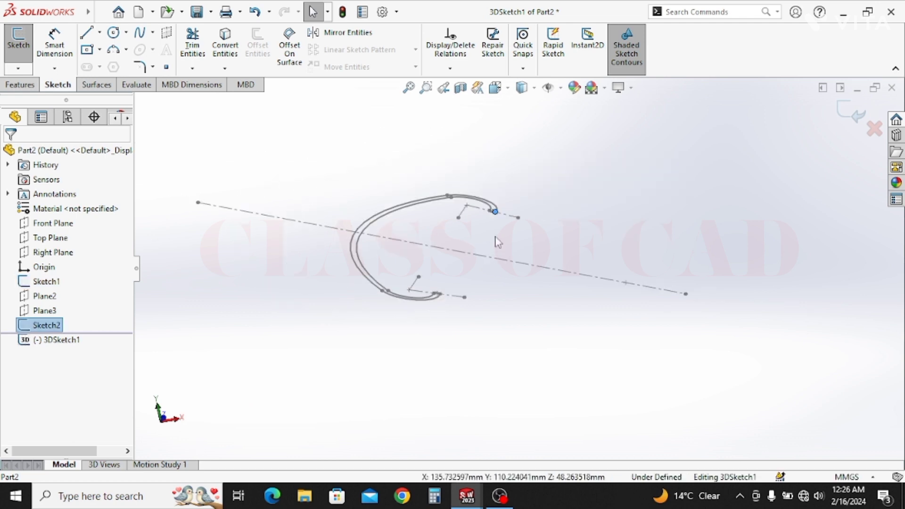
Step: Draw a two-point spline from the end point of the first profile to the matching end point of the second profile
left_click(140, 33)
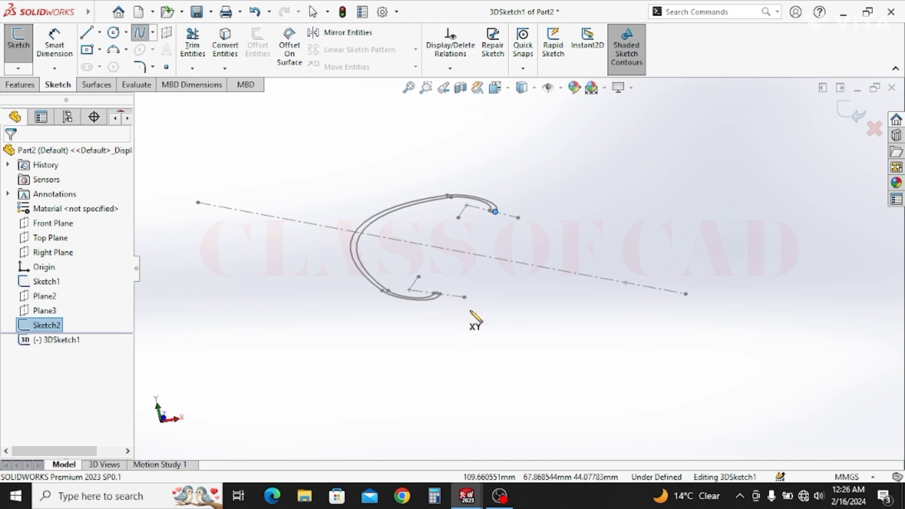
mouse_move(470, 311)
middle_mouse_down()
mouse_move(531, 155)
mouse_move(411, 323)
mouse_move(390, 277)
mouse_move(323, 322)
middle_mouse_up()
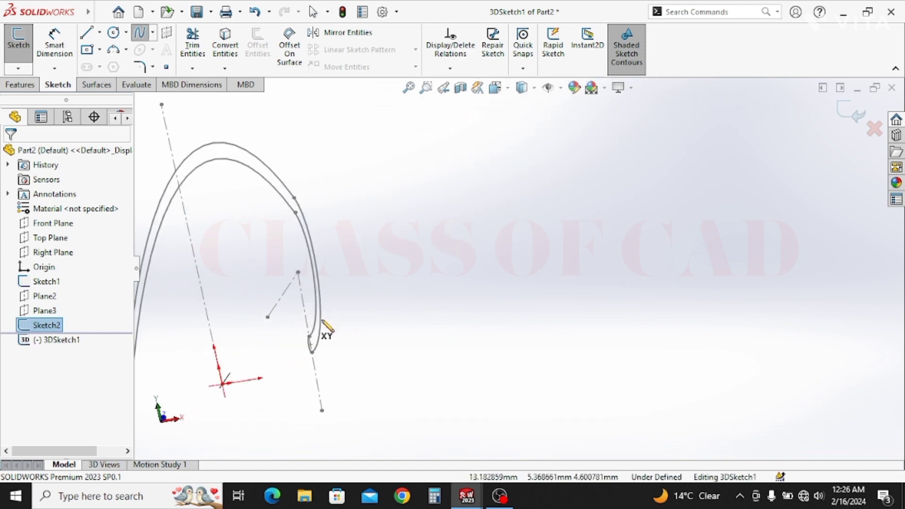
left_click(311, 352)
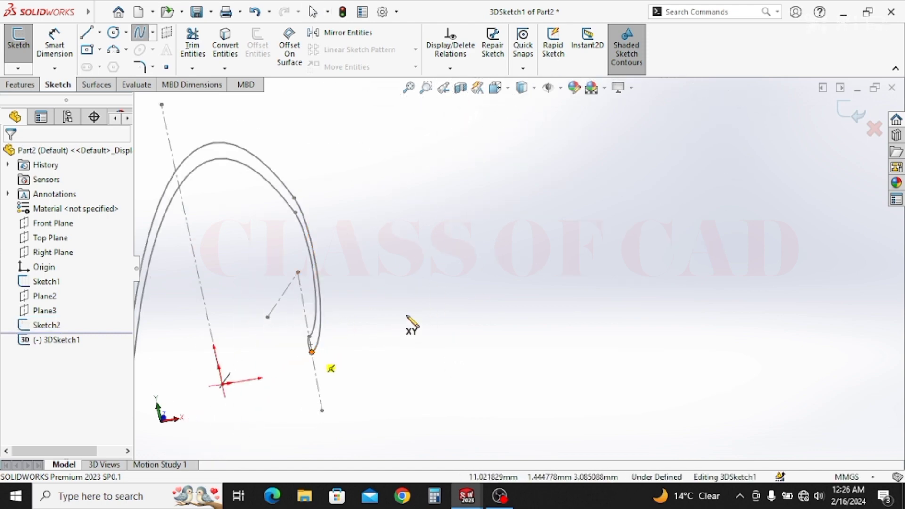
middle_click_drag(471, 318, 510, 304)
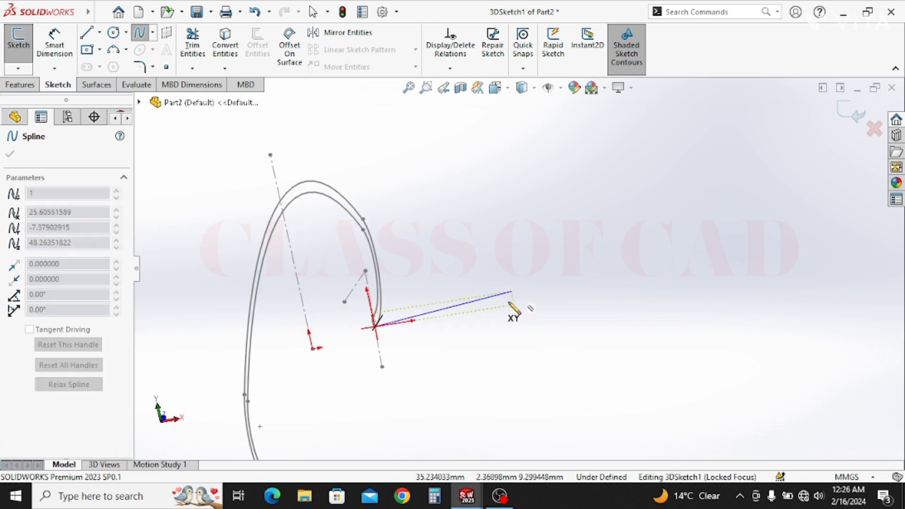
middle_click_drag(568, 172, 455, 380, "ctrl")
scroll(497, 283, "up", 4)
middle_click_drag(526, 186, 458, 355, "ctrl")
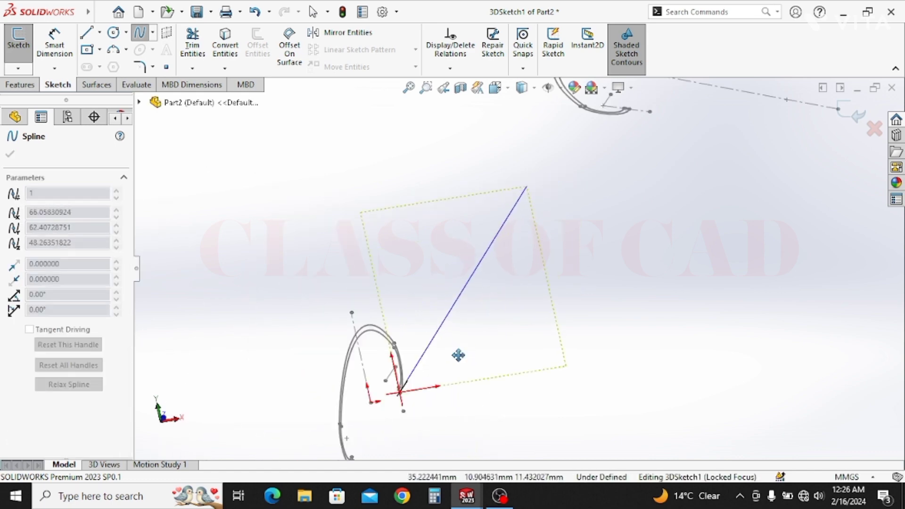
scroll(606, 230, "down", 4)
middle_click_drag(585, 231, 550, 350, "ctrl")
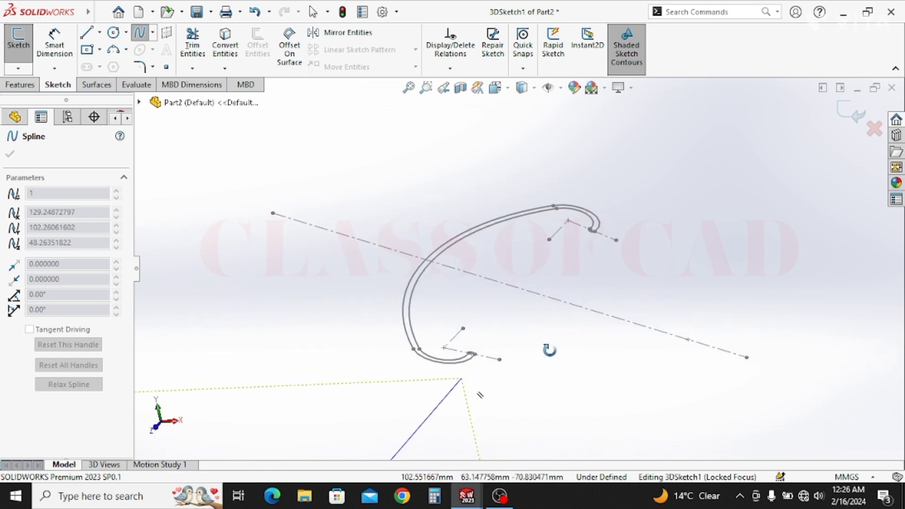
middle_click_drag(480, 367, 602, 137, "ctrl")
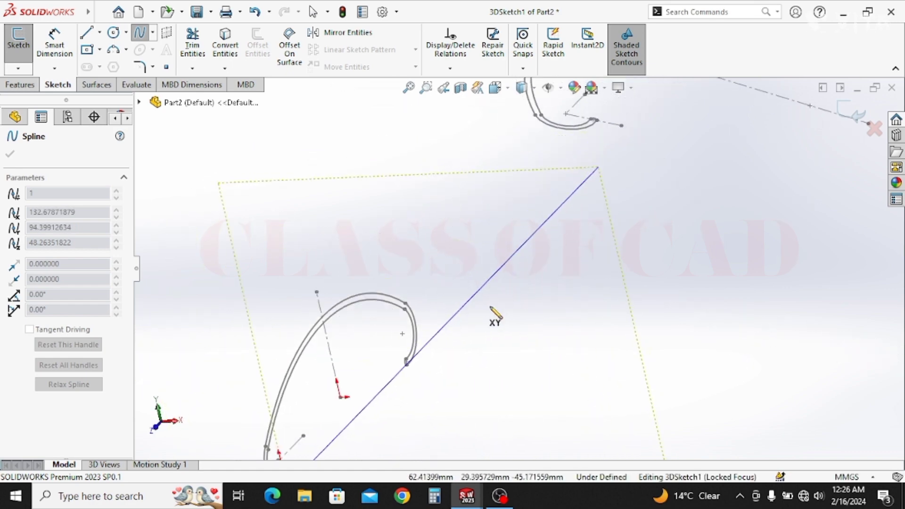
middle_click_drag(431, 389, 431, 304)
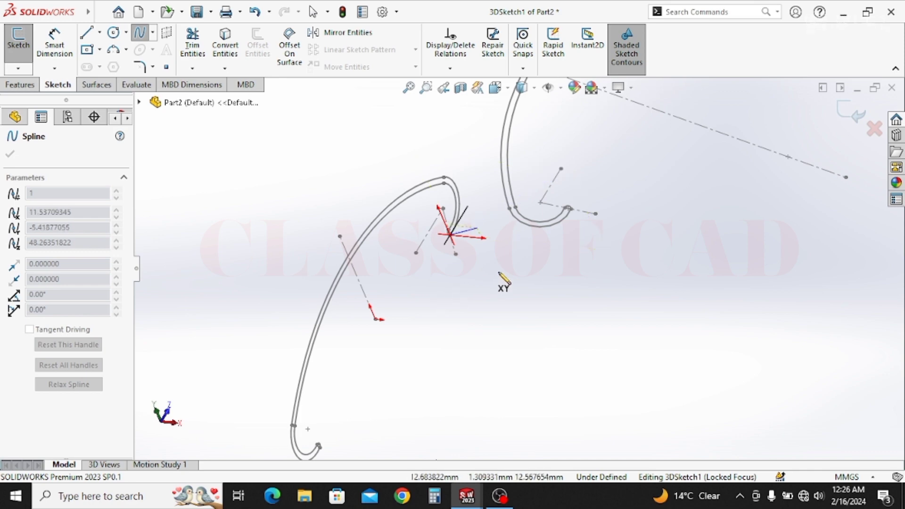
middle_click_drag(499, 273, 472, 362)
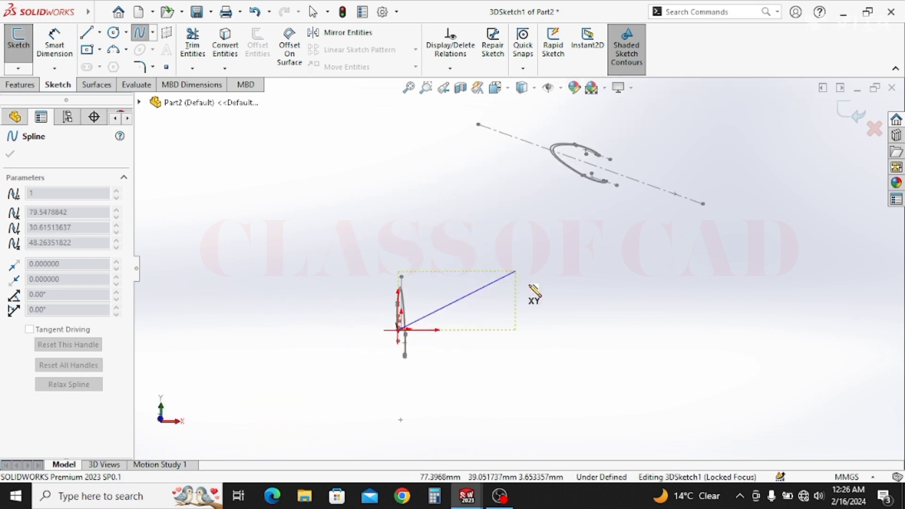
middle_click_drag(534, 291, 574, 317)
middle_click_drag(549, 374, 517, 380)
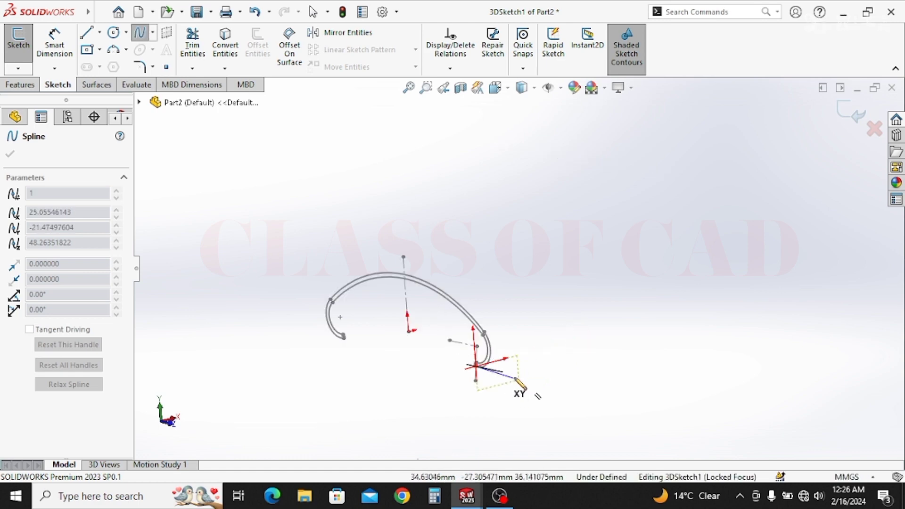
middle_click_drag(561, 305, 435, 474, "ctrl")
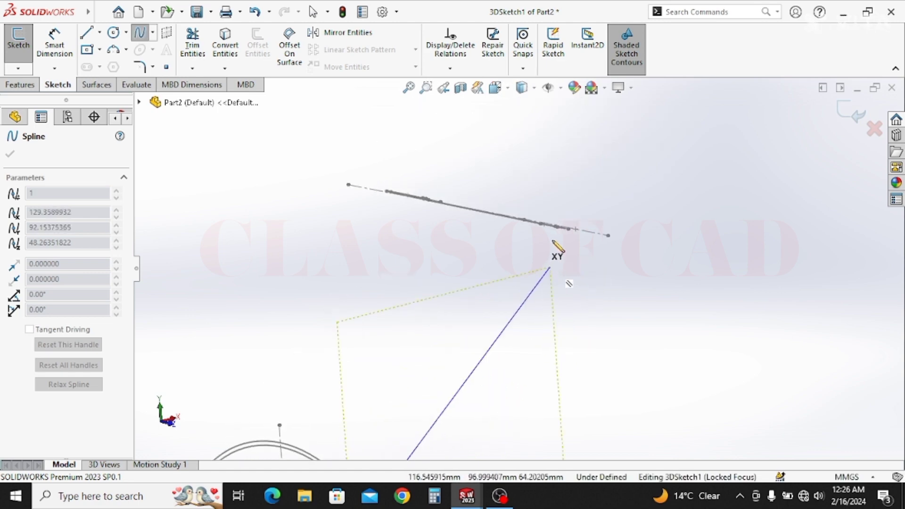
middle_click_drag(551, 228, 555, 209)
scroll(571, 215, "down", 4)
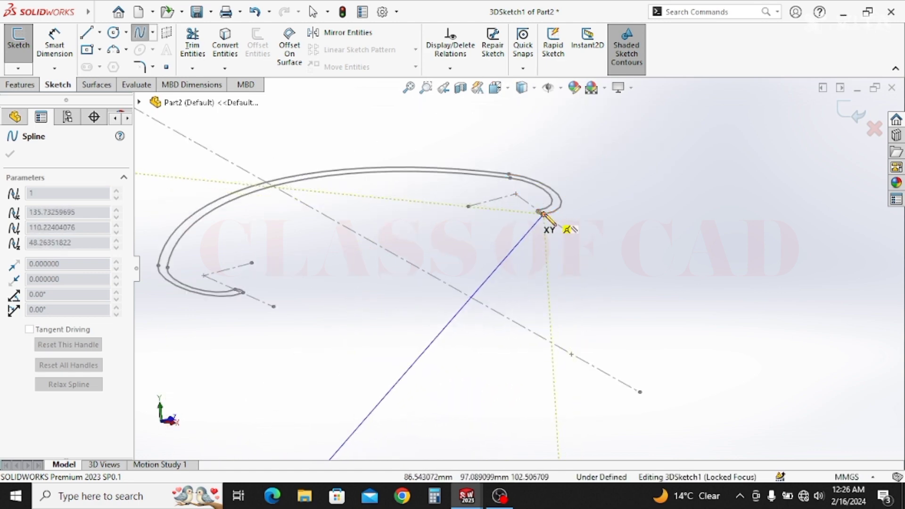
left_click(544, 214)
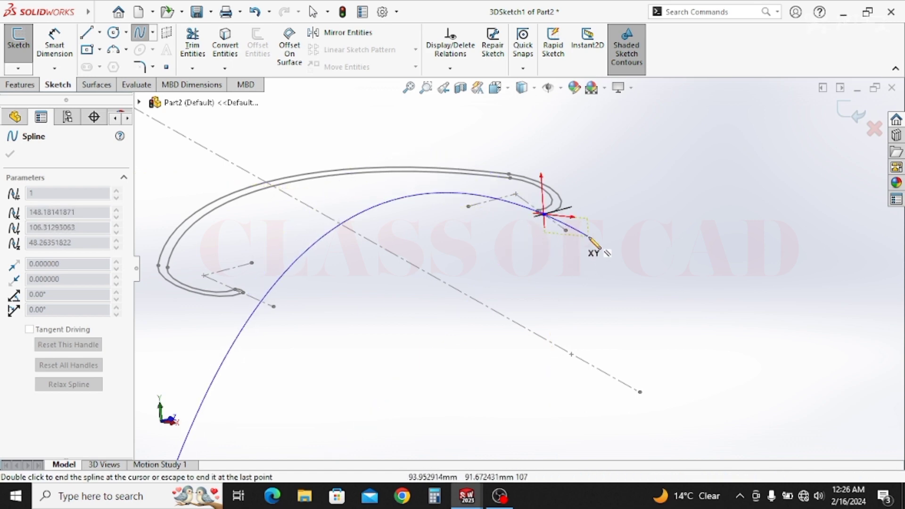
key("Escape")
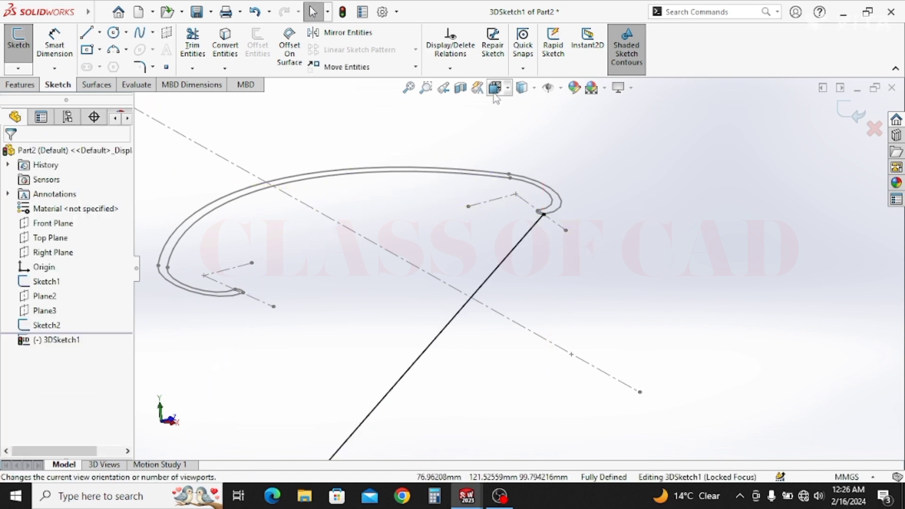
Step: In the Front view, bend the spline with its end tangent handles, nearly horizontal at the first profile and nearly vertical at the second, and exit the 3D sketch
left_click(494, 95)
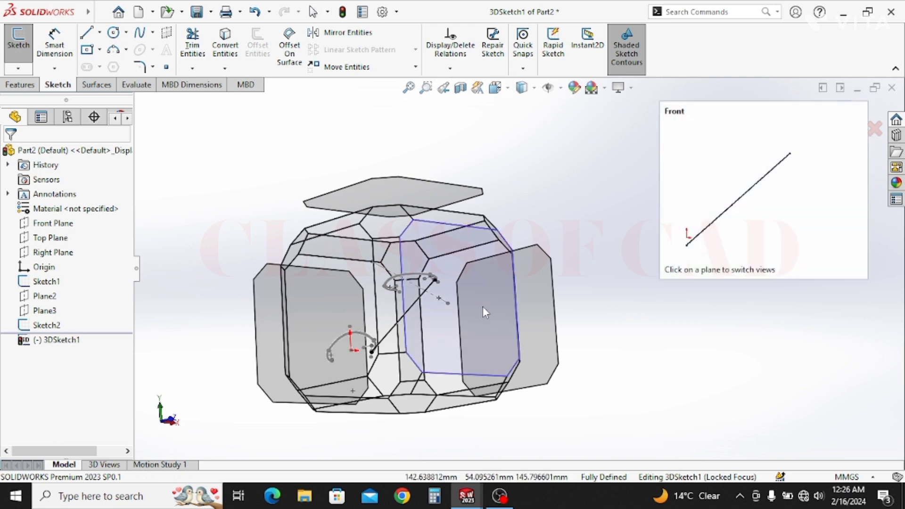
left_click(481, 311)
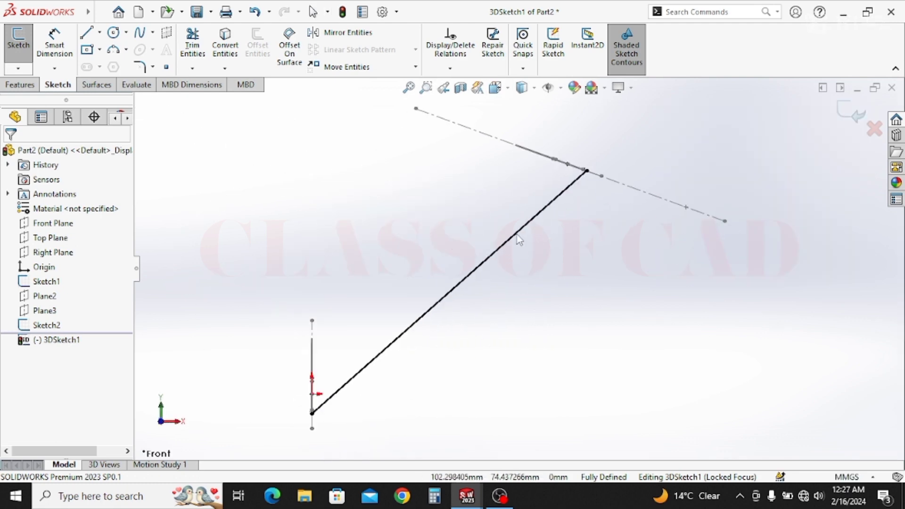
left_click(508, 263)
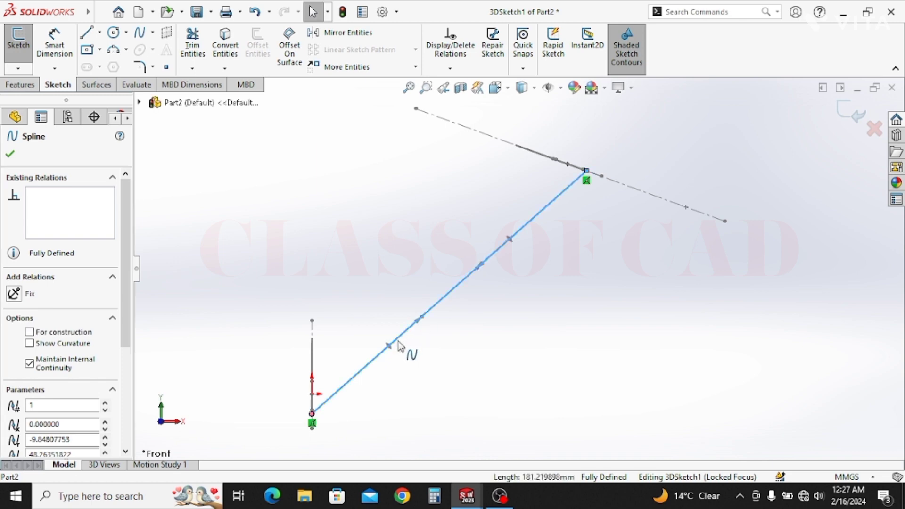
left_click_drag(387, 348, 450, 408)
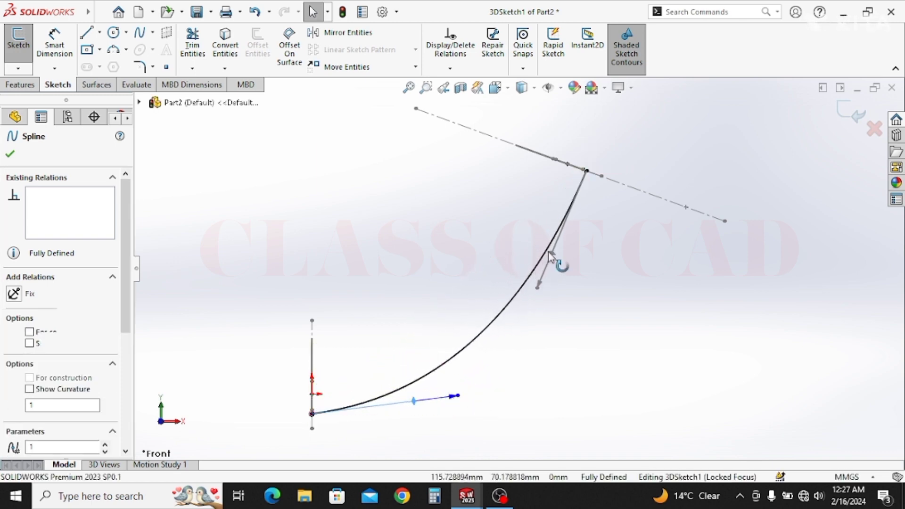
left_click_drag(554, 258, 584, 332)
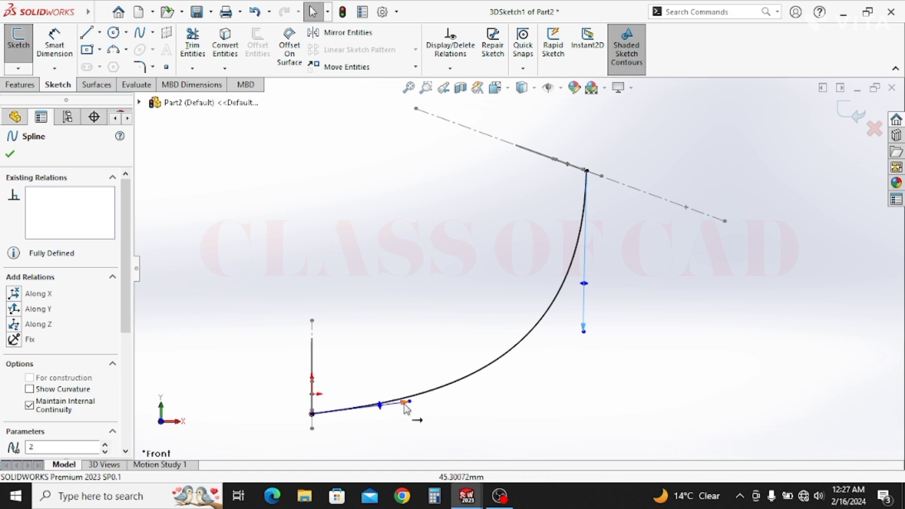
left_click_drag(406, 402, 452, 397)
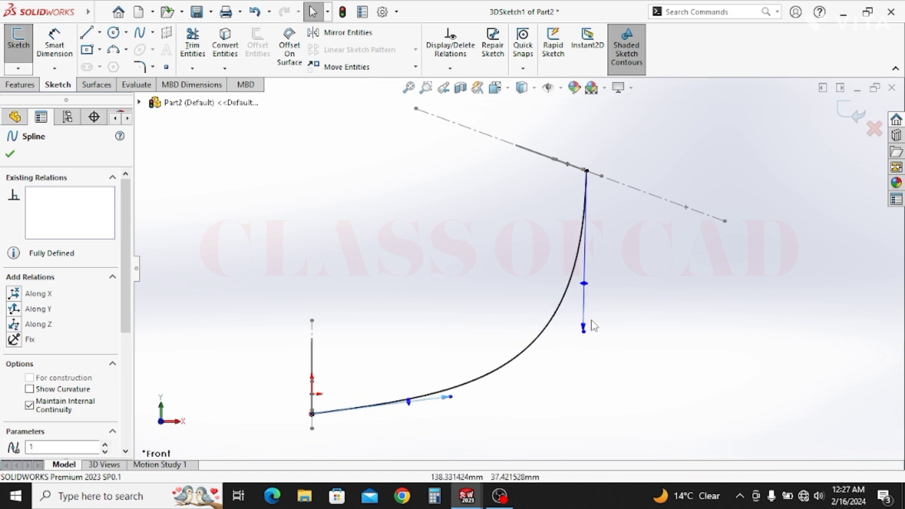
left_click_drag(583, 331, 567, 359)
left_click(821, 158)
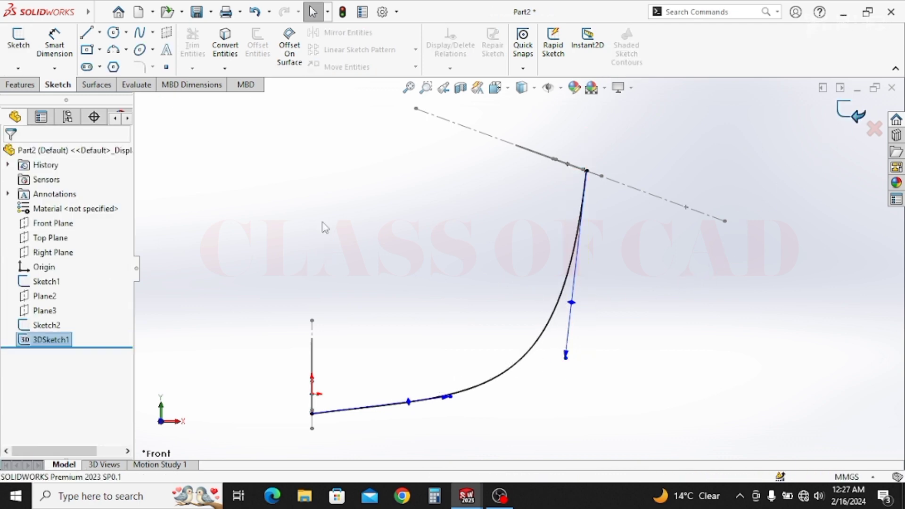
Step: Loft a solid between profiles Sketch1 and Sketch2, using the 3D sketch spline as the guide curve
mouse_move(348, 237)
middle_mouse_down()
mouse_move(378, 244)
mouse_move(383, 262)
middle_mouse_up()
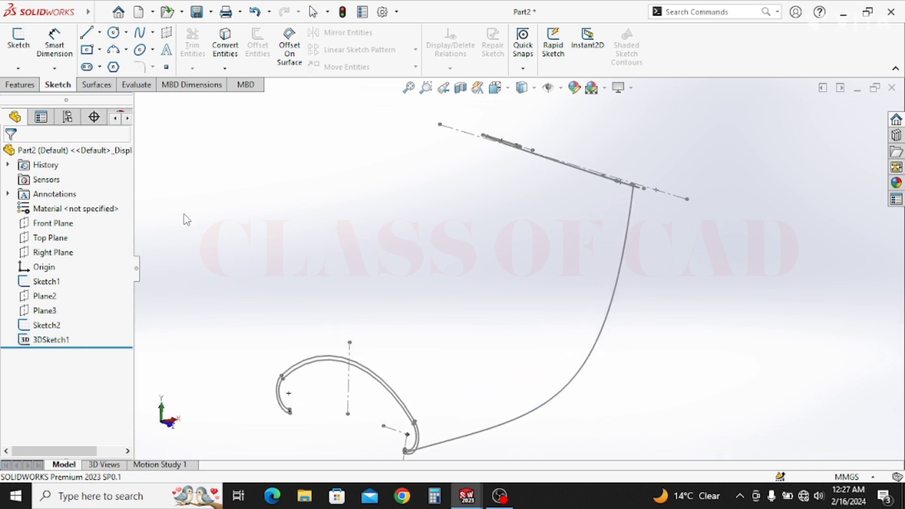
left_click(20, 84)
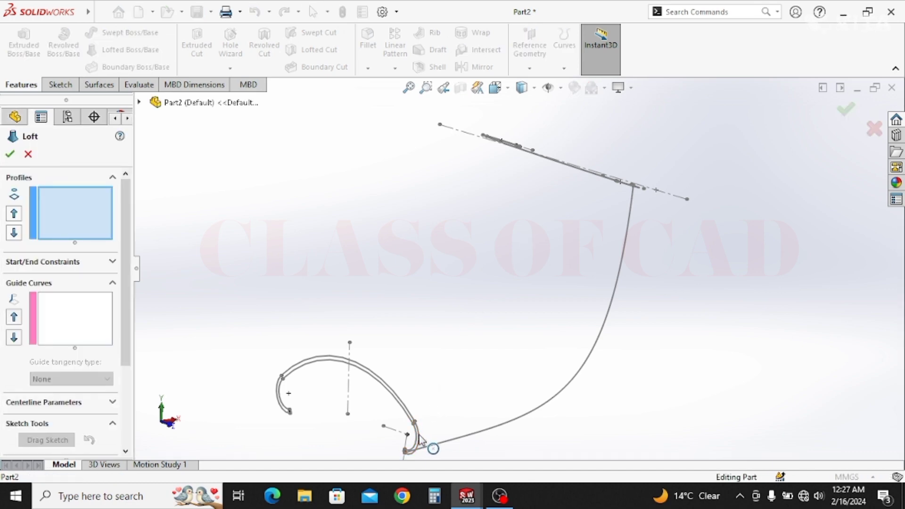
left_click(420, 441)
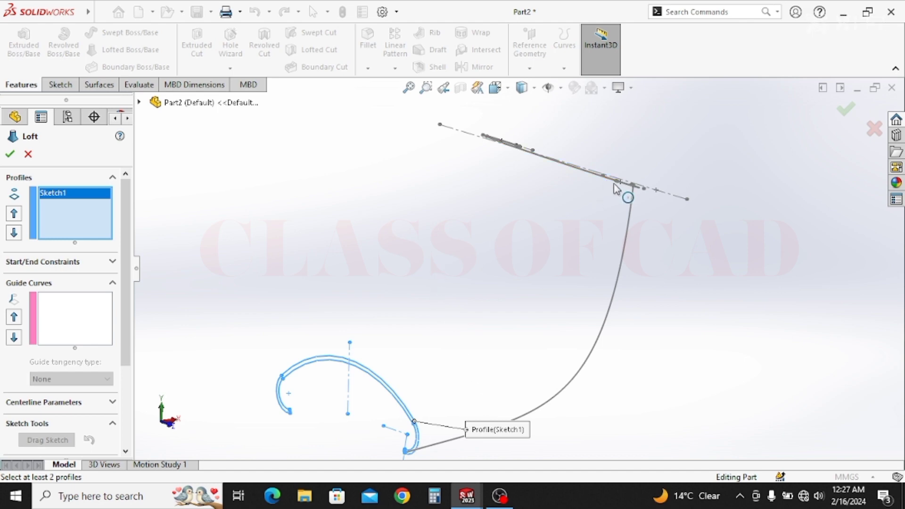
mouse_move(621, 191)
middle_mouse_down()
mouse_move(617, 138)
mouse_move(646, 177)
middle_mouse_up()
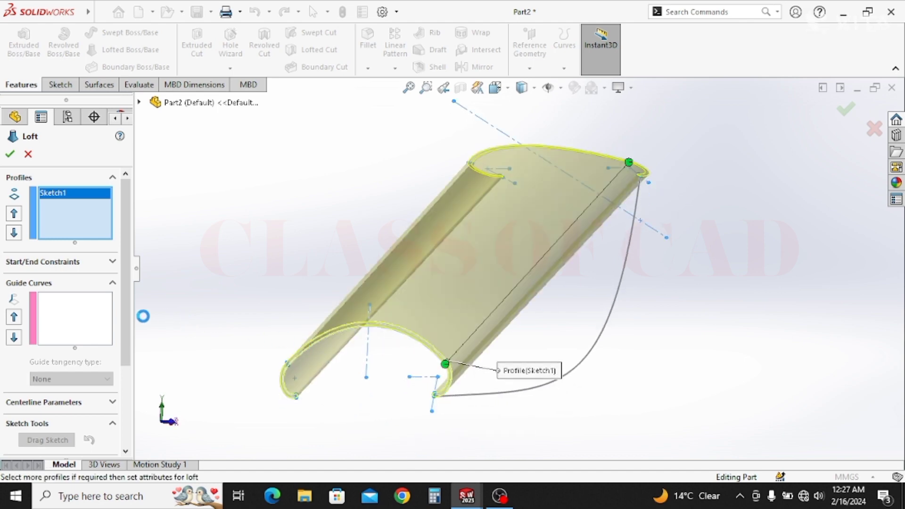
left_click(63, 328)
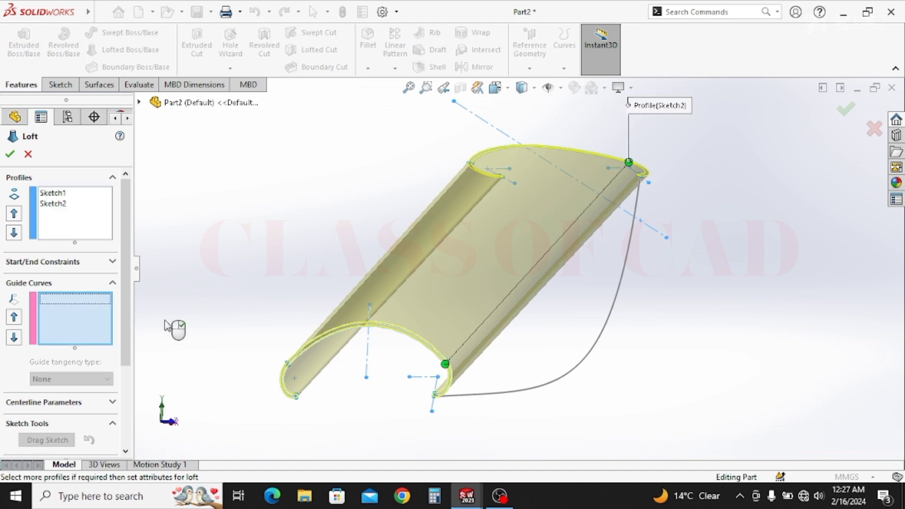
left_click(553, 386)
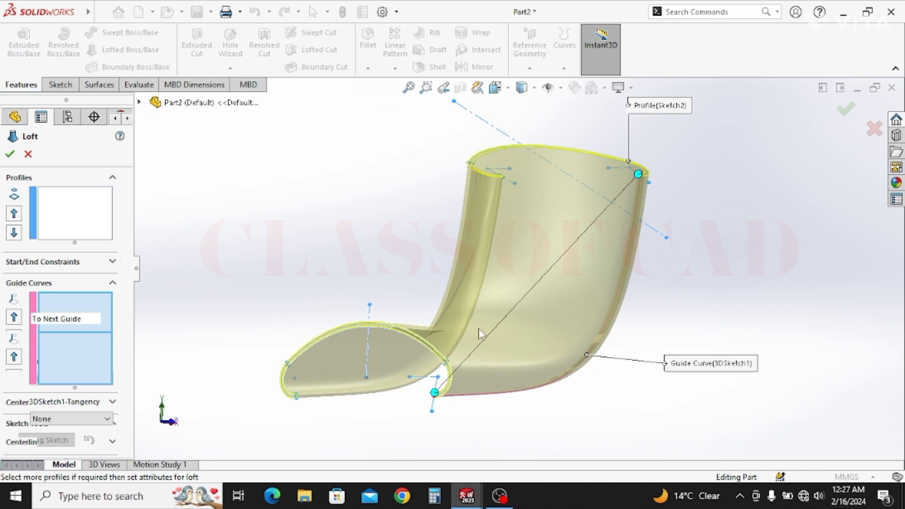
middle_click_drag(460, 298, 471, 336)
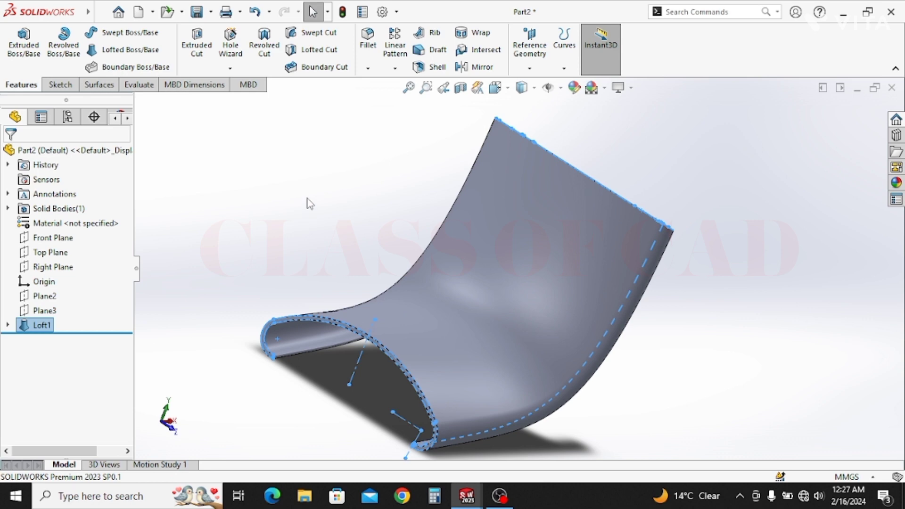
middle_click_drag(351, 266, 319, 307)
left_click(390, 227)
scroll(312, 312, "down", 10)
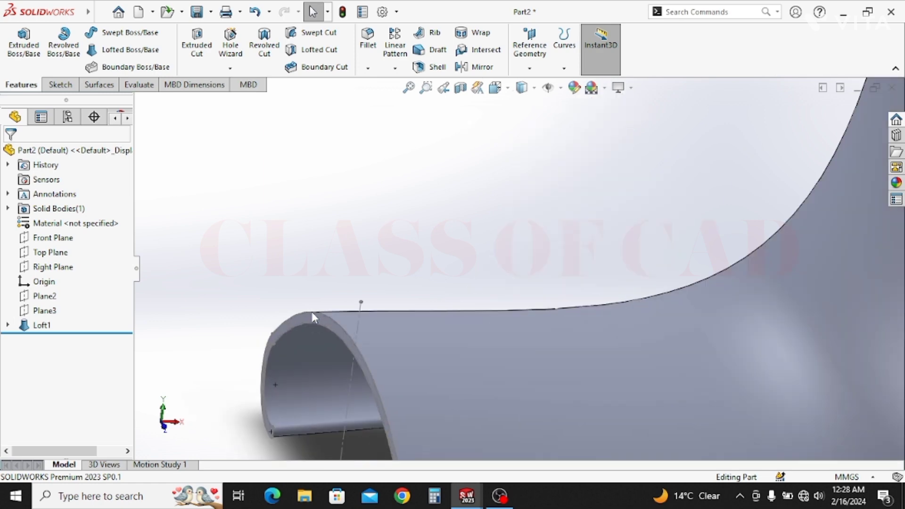
Step: Create a reference plane offset 80 mm from the lower C-shaped end face, flipped towards the loft body
left_click(316, 322)
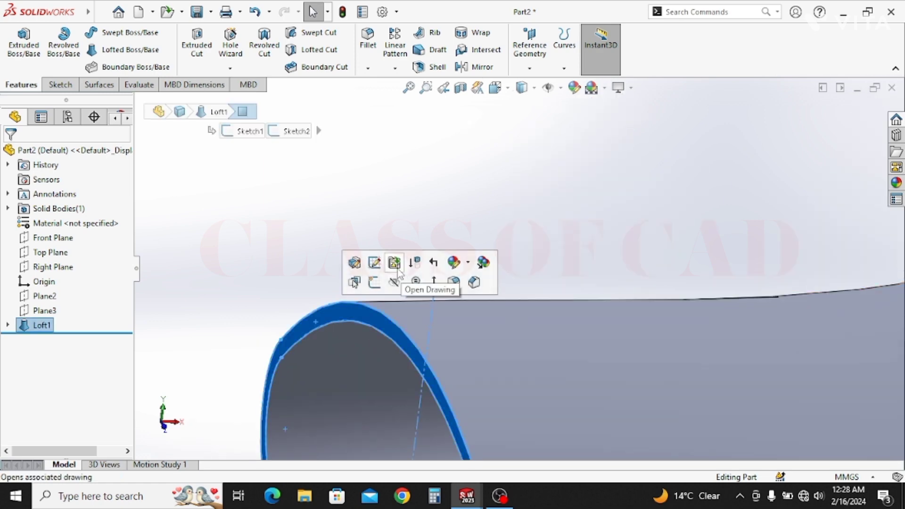
left_click(414, 282)
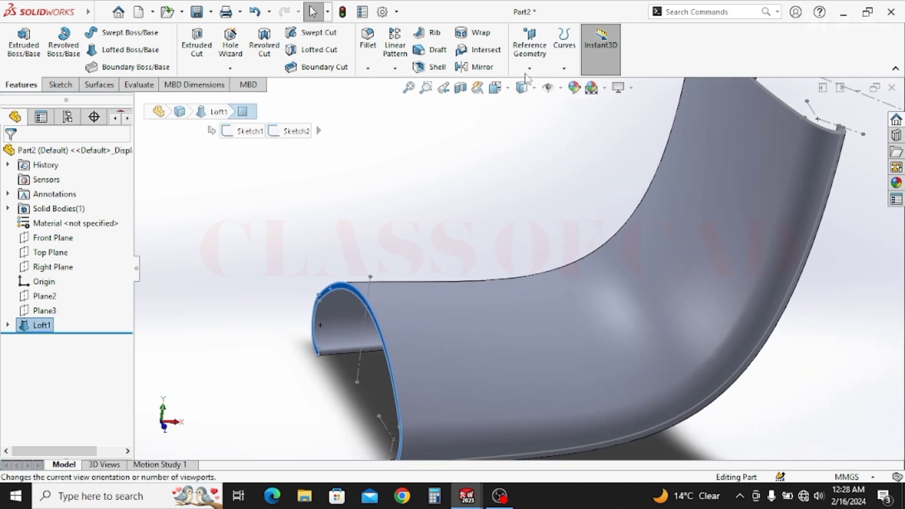
left_click(530, 69)
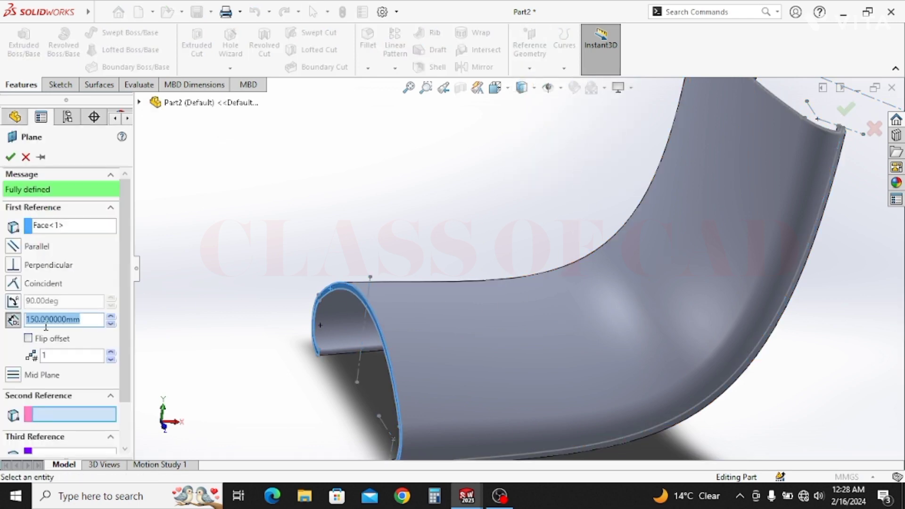
type("50")
key("Return")
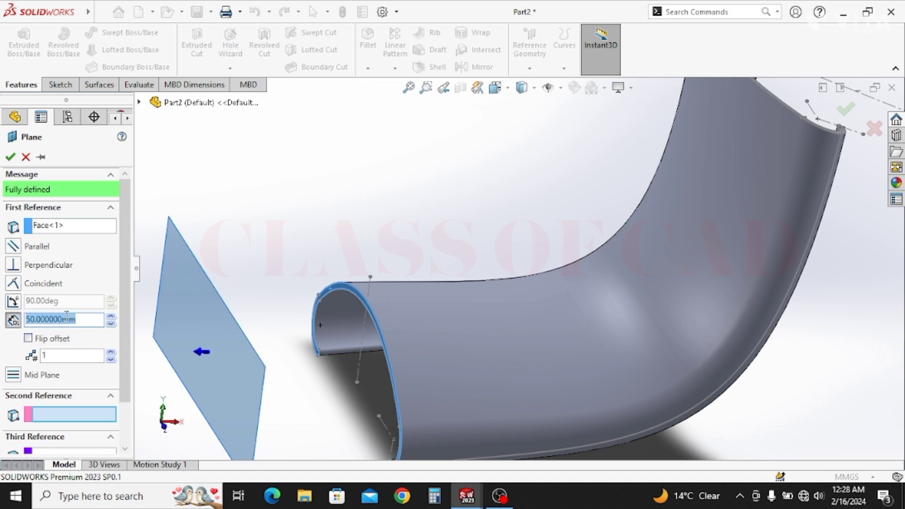
type("8")
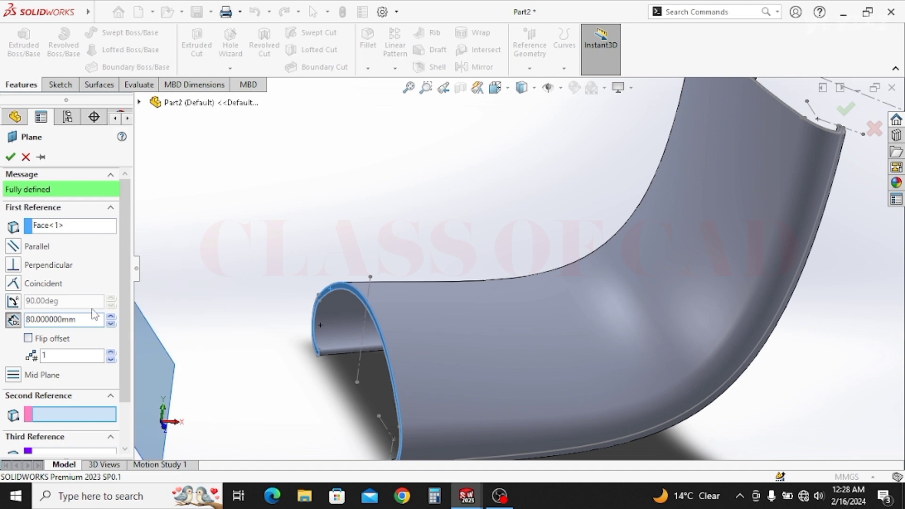
left_click(29, 339)
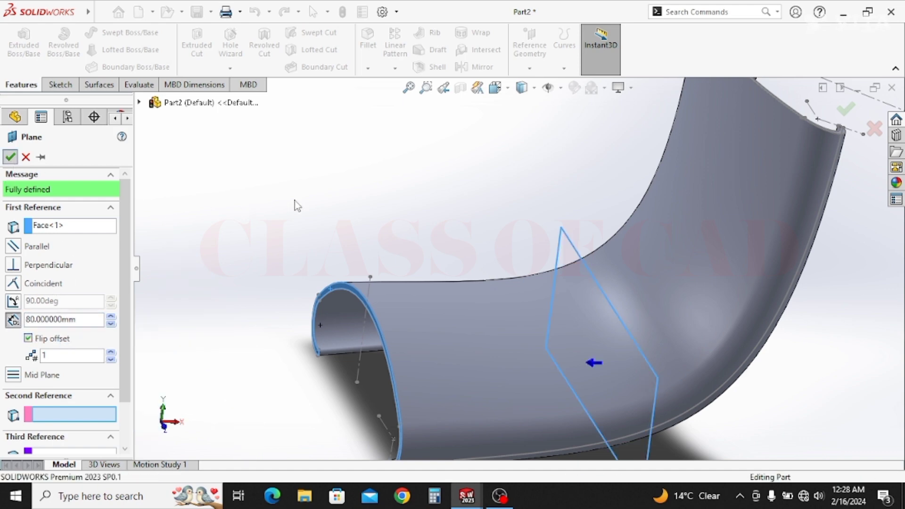
Step: Sketch a center rectangle about 72 mm by 17 mm on the new plane, centred directly above the origin near the loft's upper edge
left_click(572, 247)
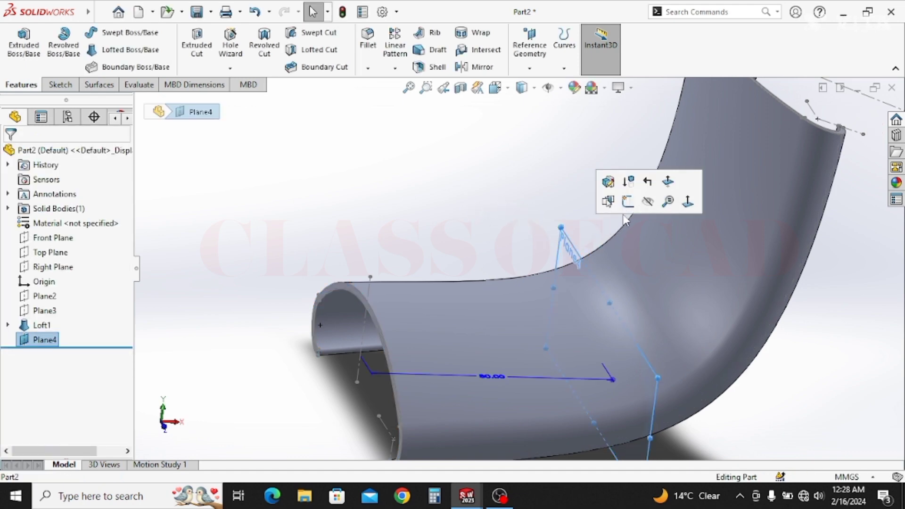
left_click(630, 204)
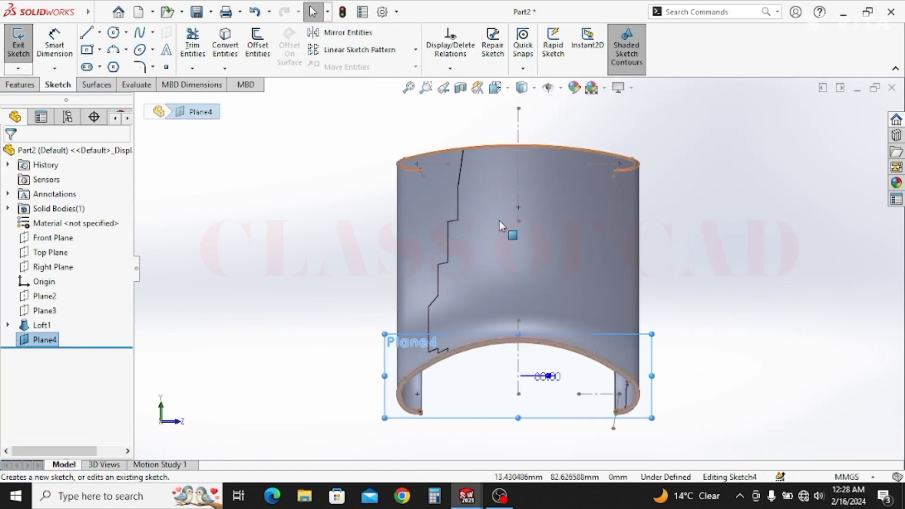
left_click(88, 51)
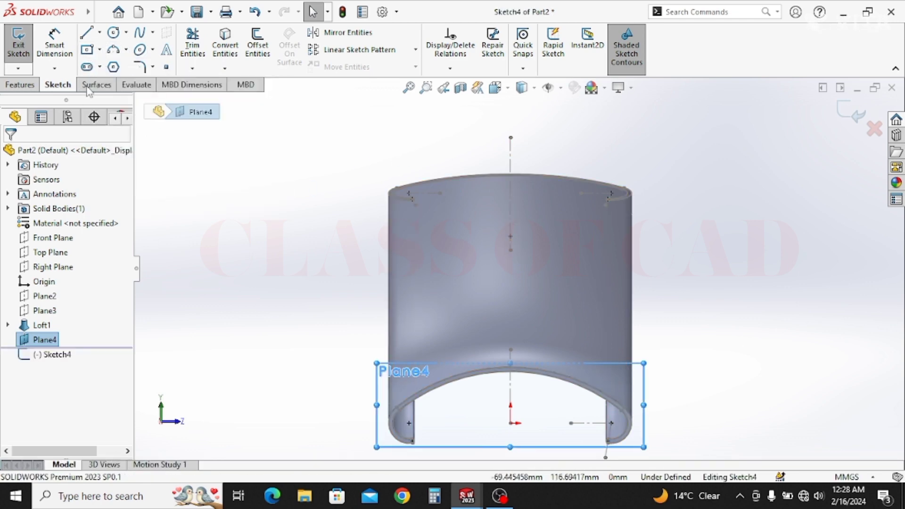
left_click(511, 216)
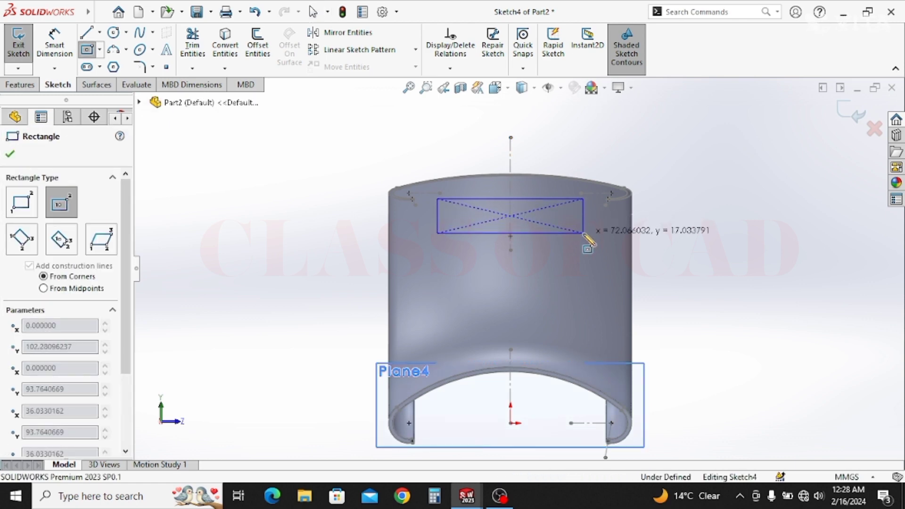
left_click(583, 232)
scroll(458, 194, "down", 3)
key("Escape")
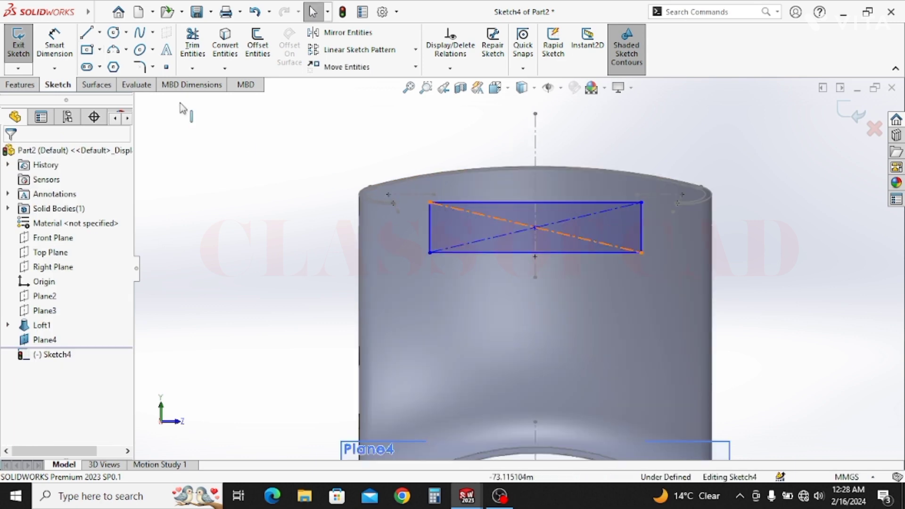
Step: Dimension the vertical distance between the rectangle's centre point and the origin
left_click(52, 46)
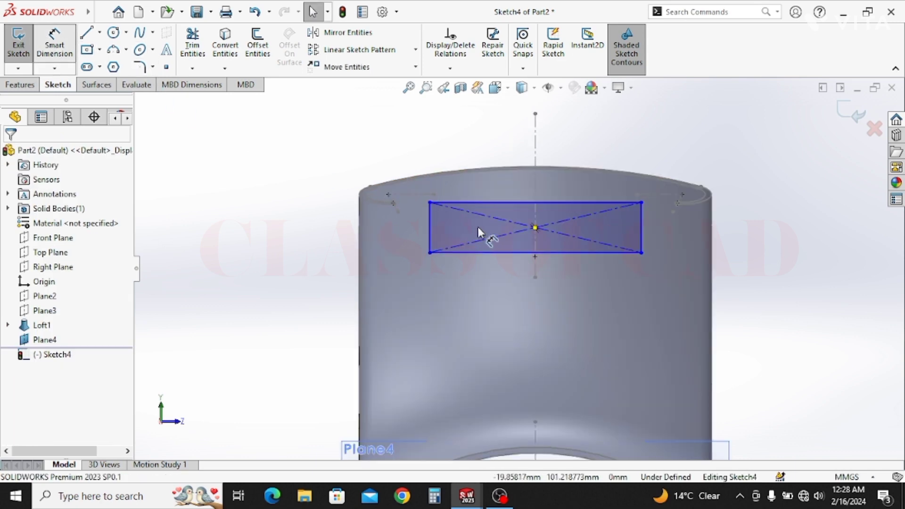
left_click(535, 229)
middle_click_drag(551, 342, 536, 214, "ctrl")
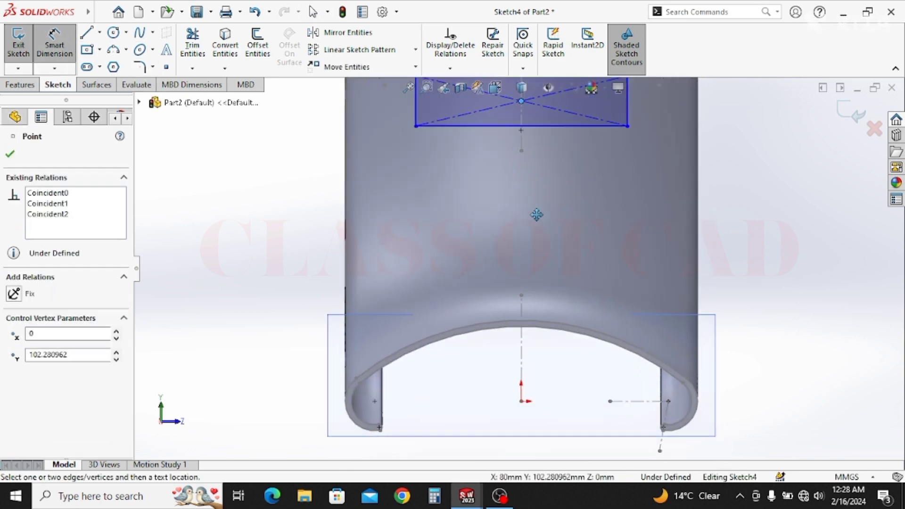
left_click(521, 401)
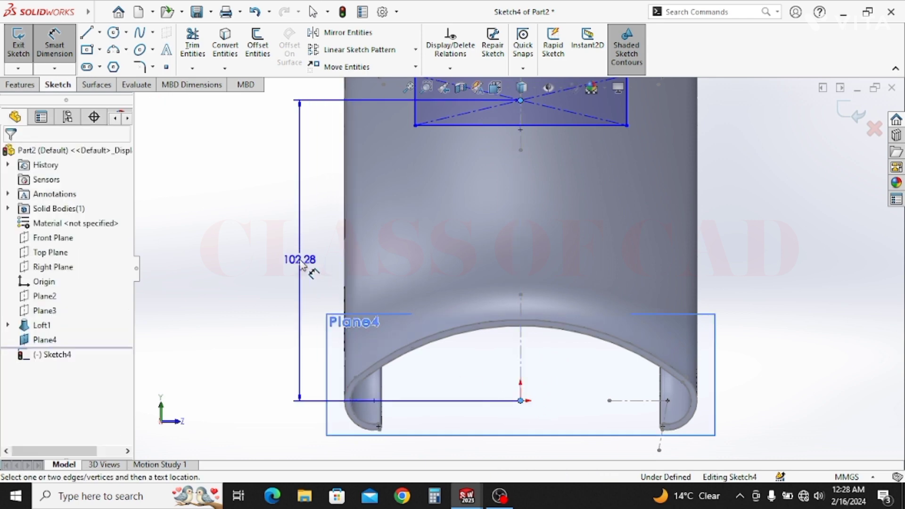
left_click(299, 259)
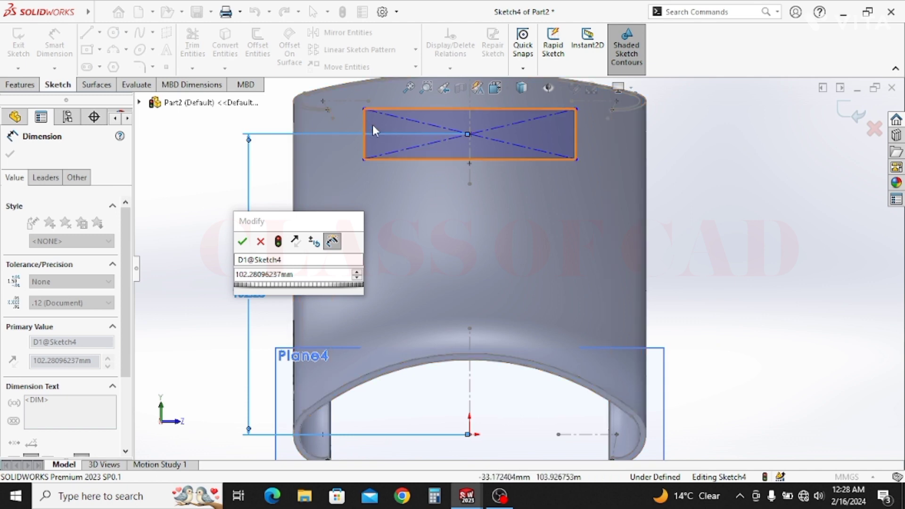
left_click(241, 243)
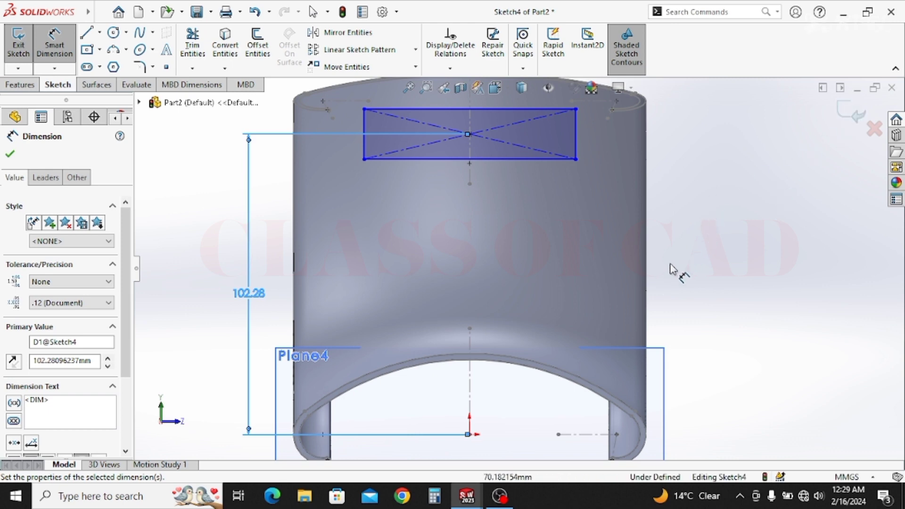
key("Escape")
key("Escape")
scroll(472, 274, "up", 1)
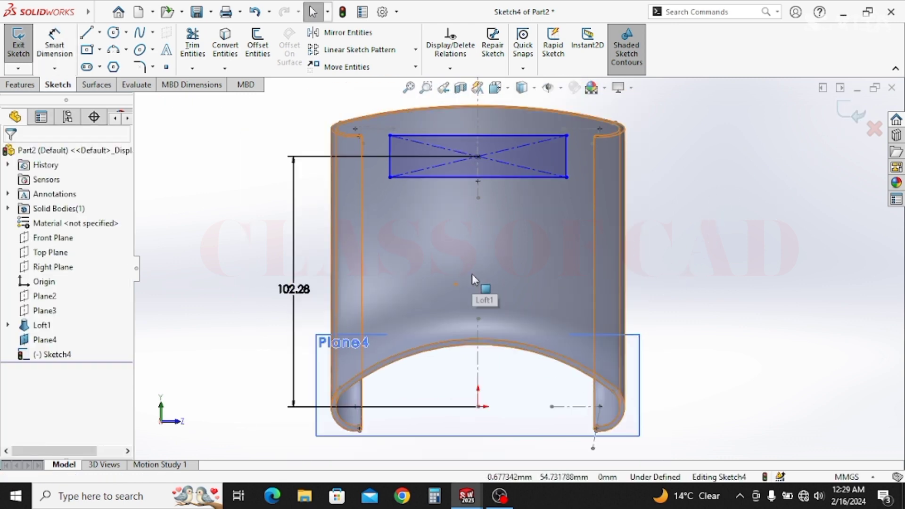
Step: Set the distance from the origin to the rectangle's centre to 105 mm
middle_click_drag(471, 274, 493, 262, "ctrl")
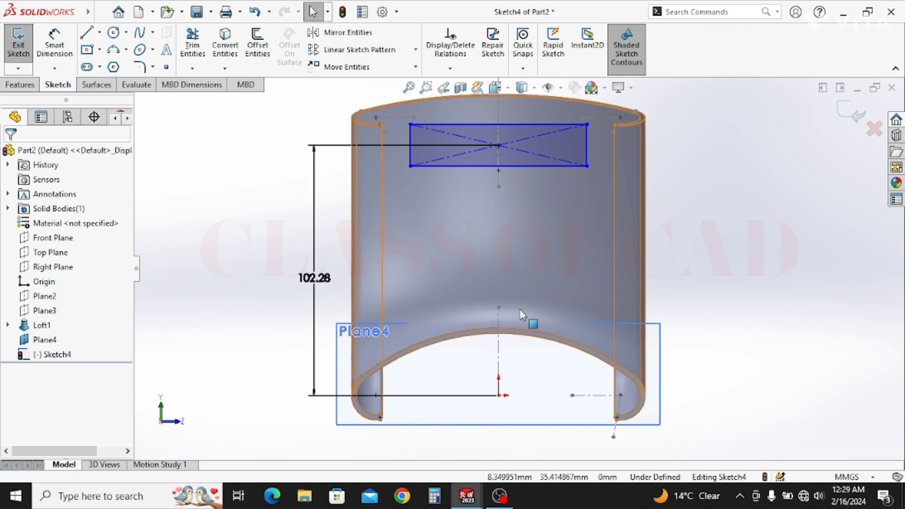
middle_click_drag(523, 315, 501, 325, "ctrl")
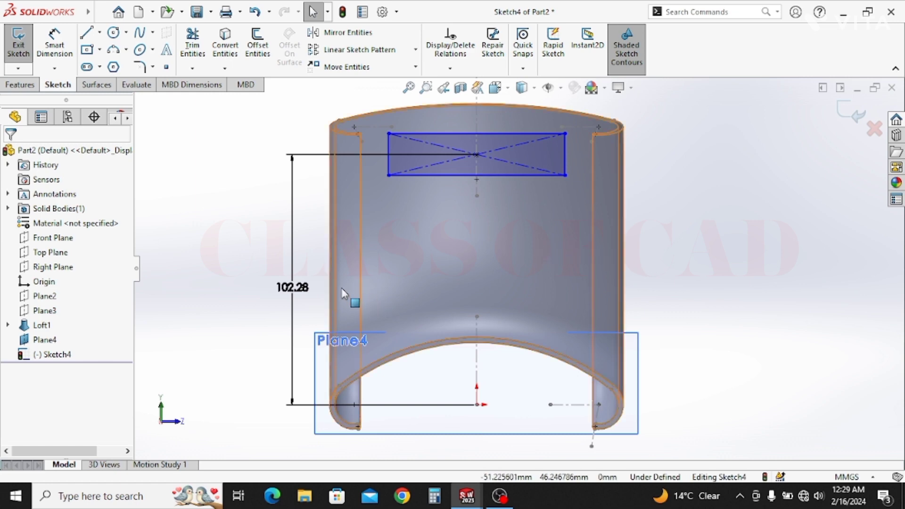
left_click(290, 286)
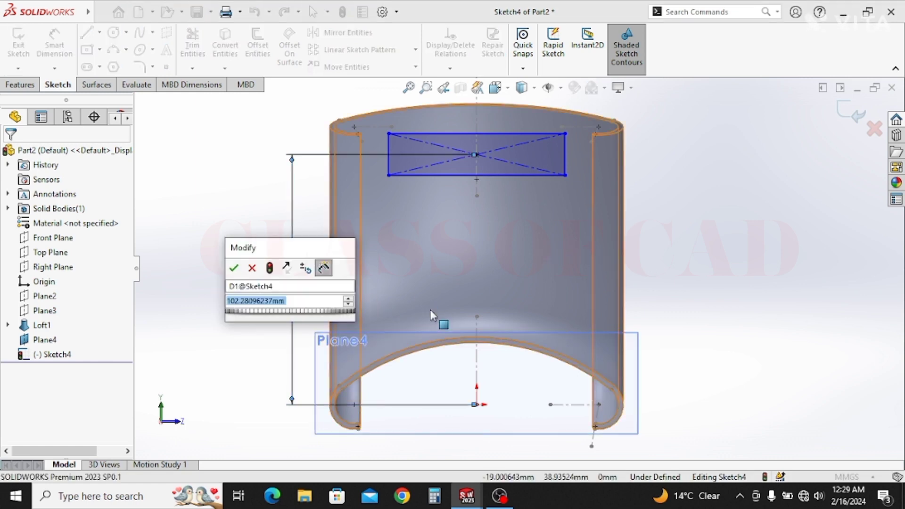
type("105")
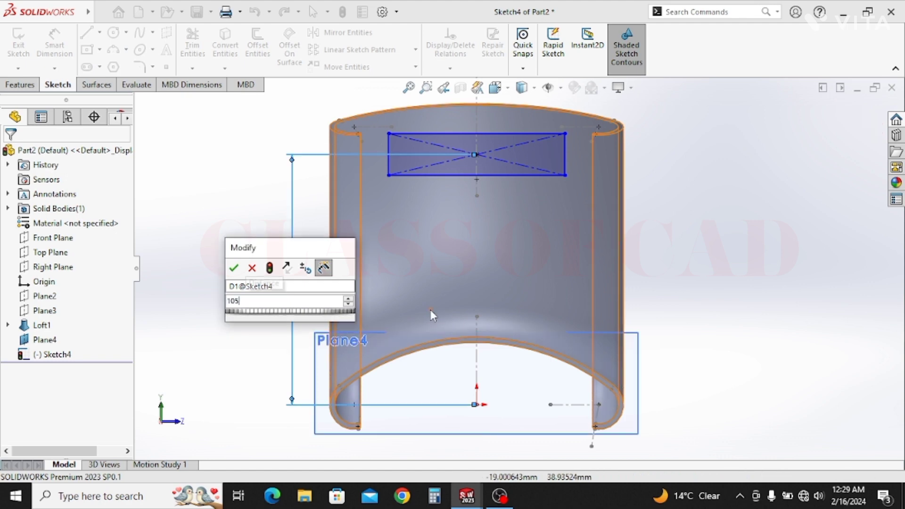
key("Return")
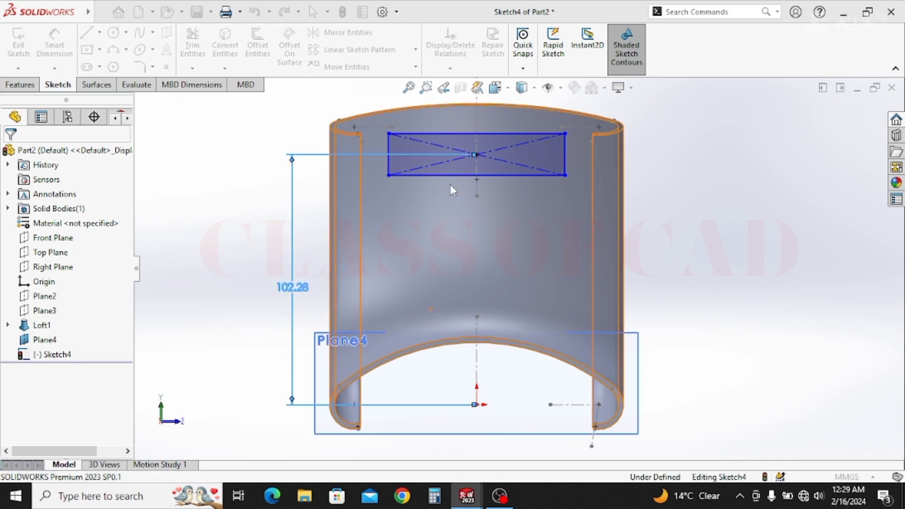
Step: Dimension the rectangle's vertical side at 18 mm
left_click(571, 154)
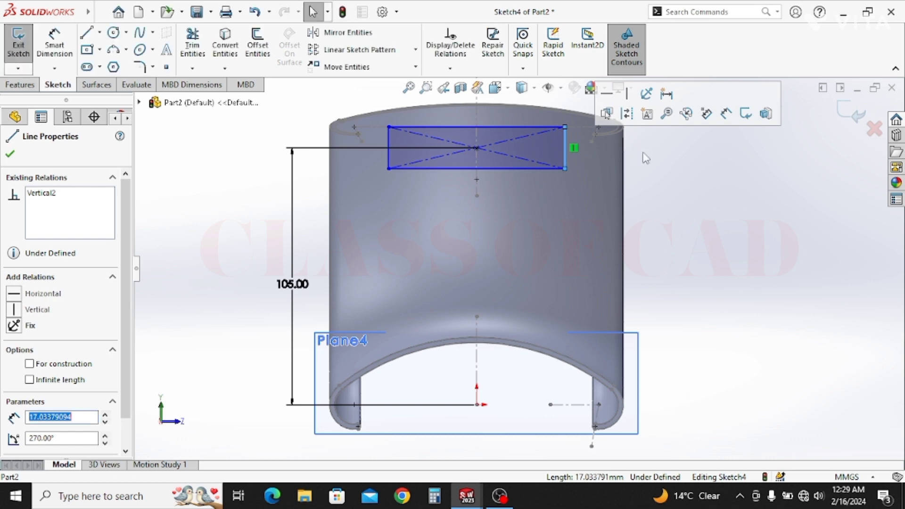
left_click(55, 47)
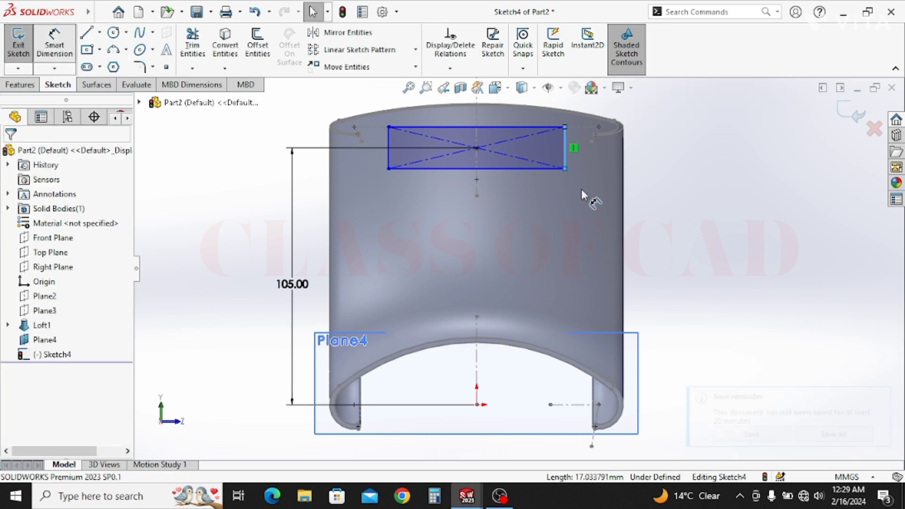
left_click(568, 164)
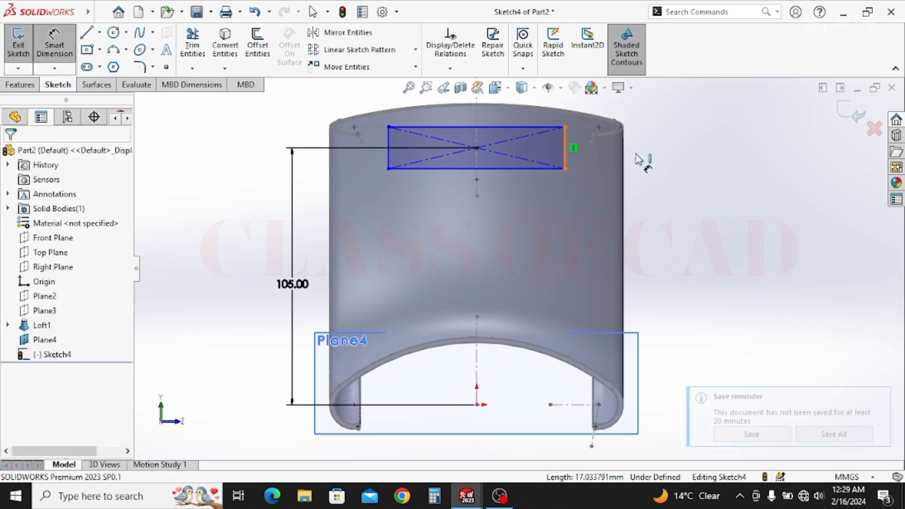
left_click(639, 160)
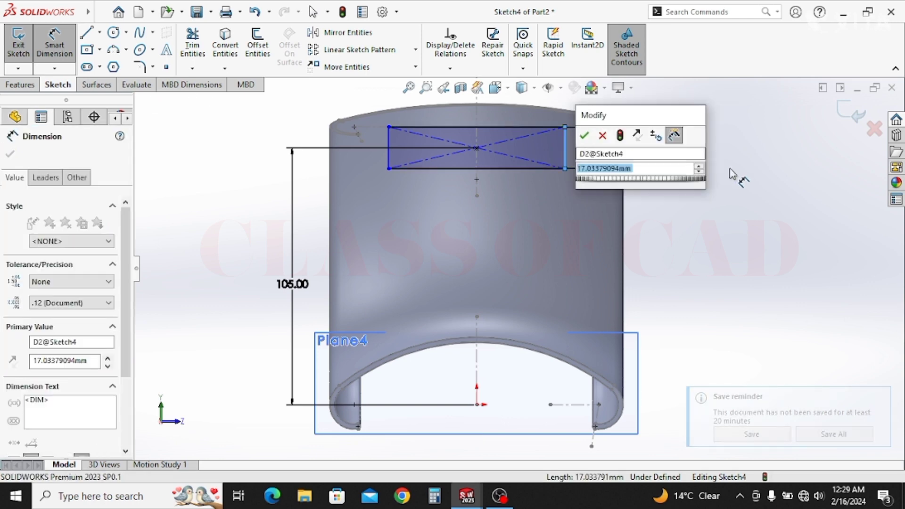
type("18")
key("Escape")
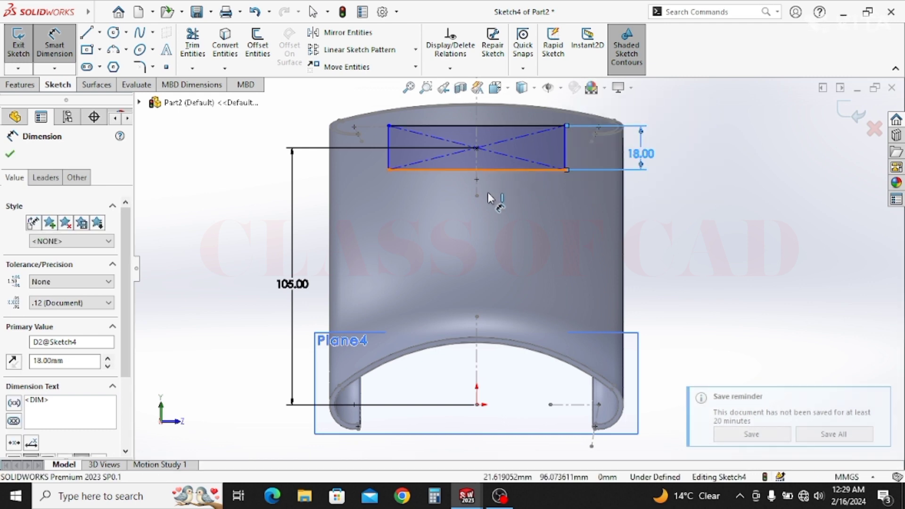
Step: Dimension the rectangle's lower horizontal side at 72 mm
left_click(486, 169)
left_click(485, 195)
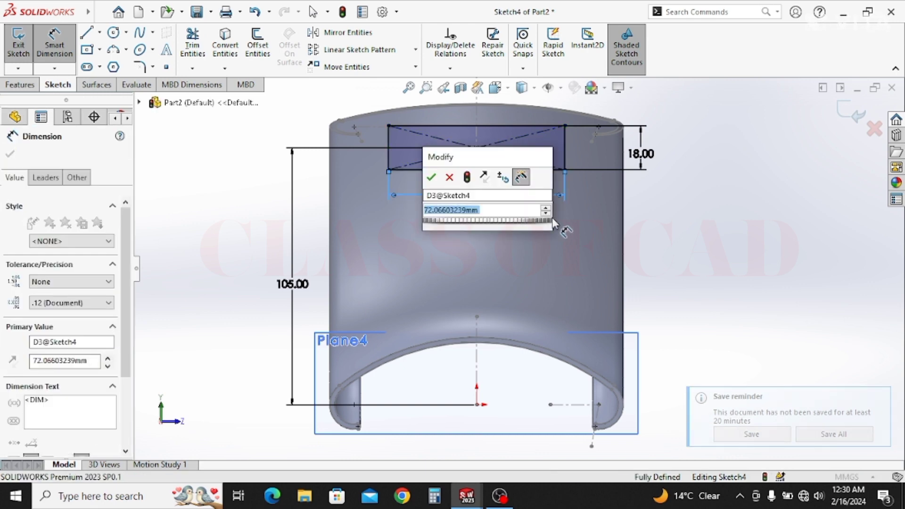
type("7")
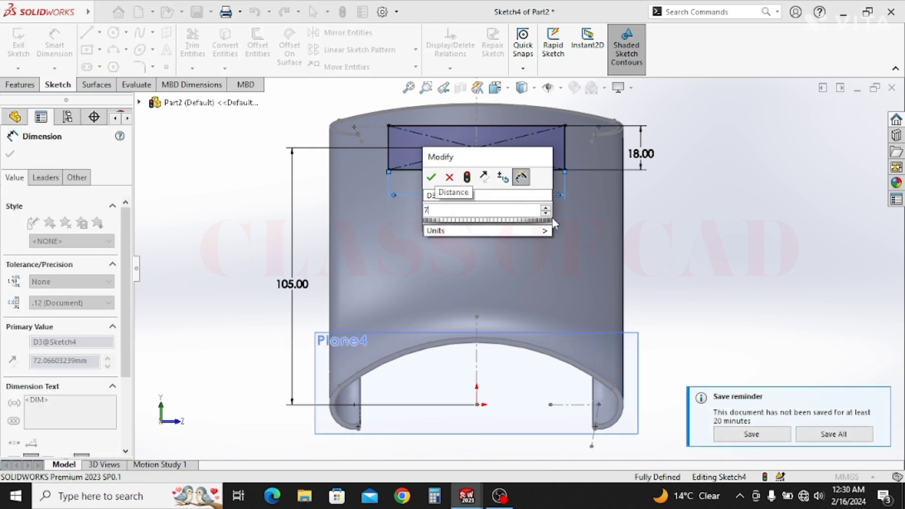
type("2")
key("Return")
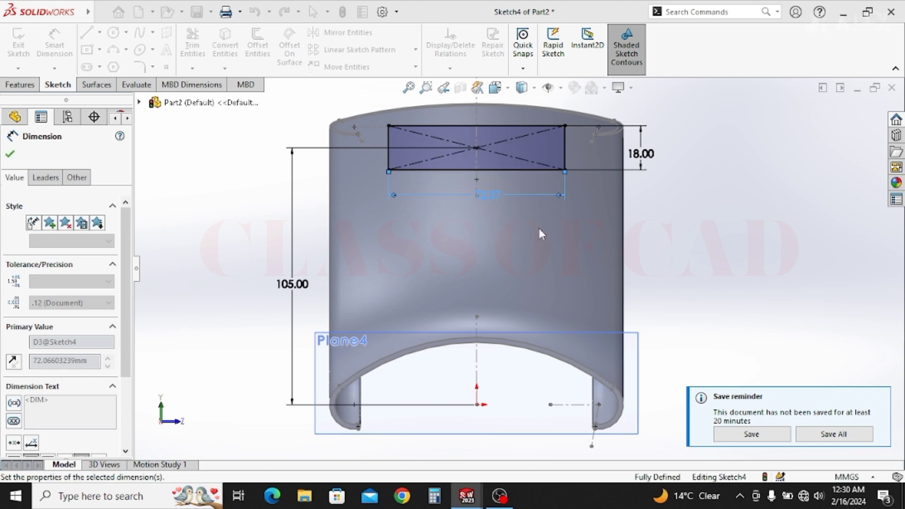
Step: Extrude the rectangle 10 mm with Boss-Extrude, starting from the curved wall face instead of the sketch plane
middle_click_drag(568, 269, 514, 336)
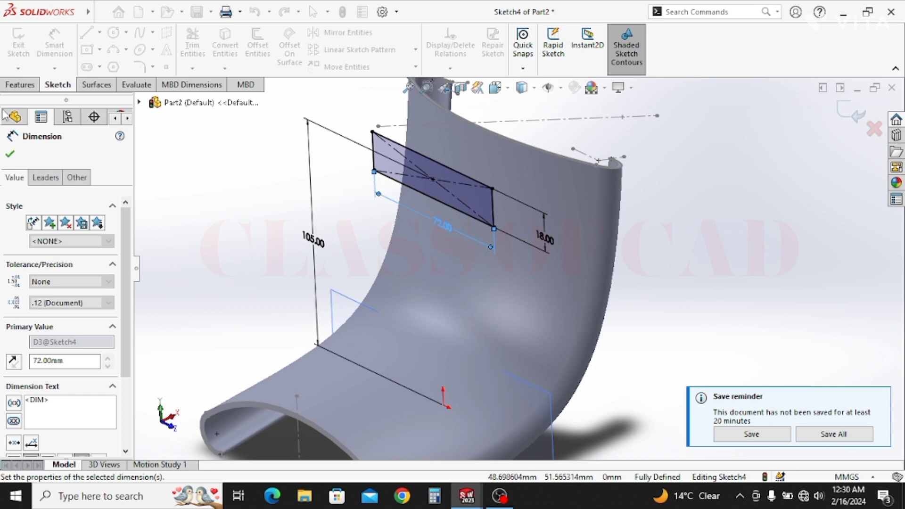
left_click(28, 88)
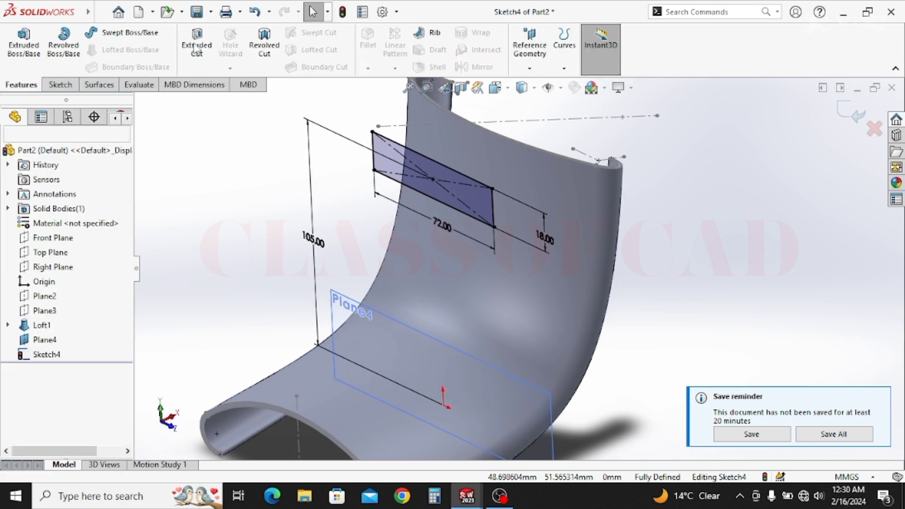
left_click(39, 47)
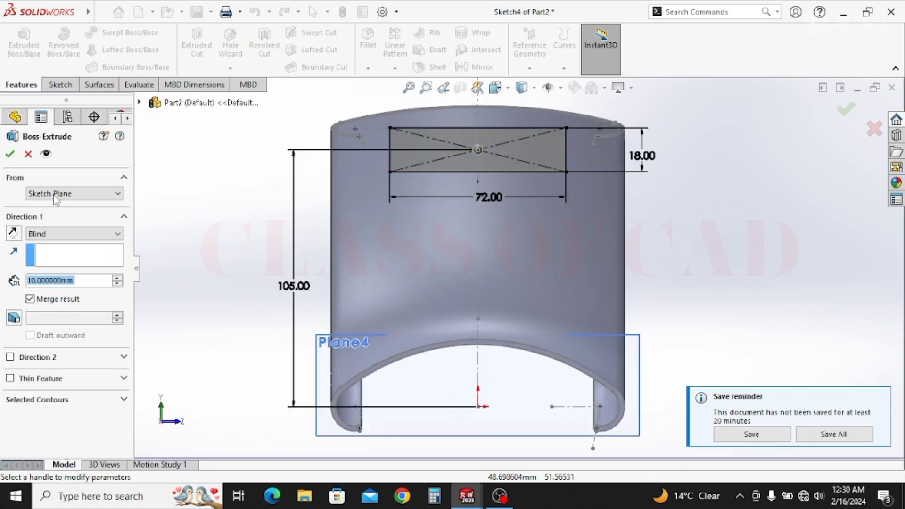
left_click(54, 195)
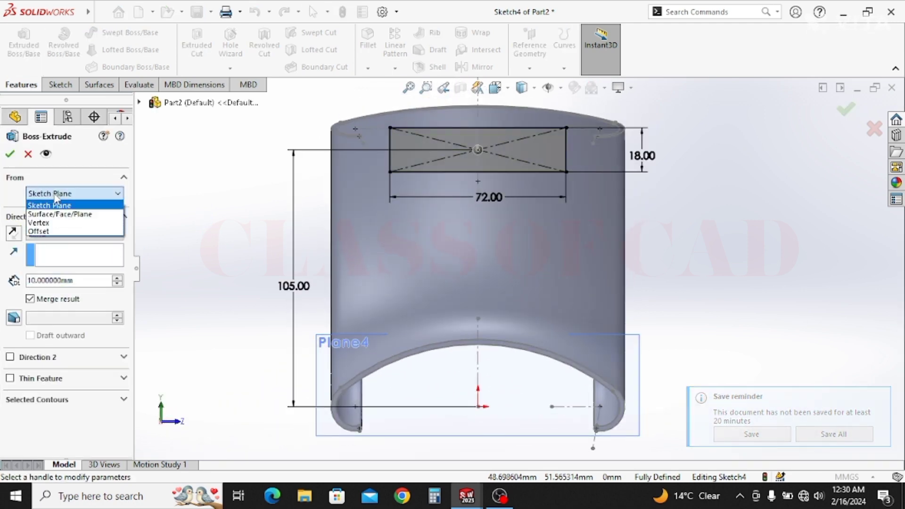
left_click(74, 219)
middle_click_drag(493, 273, 503, 226)
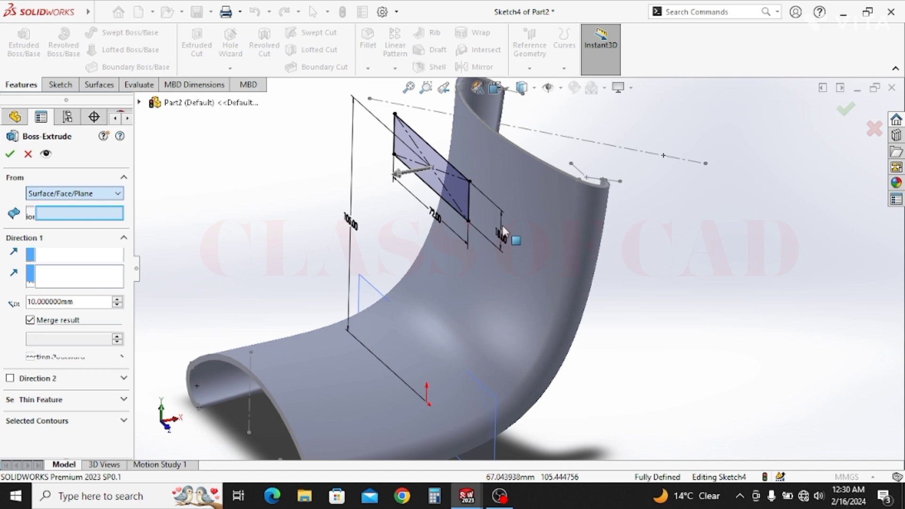
left_click(522, 193)
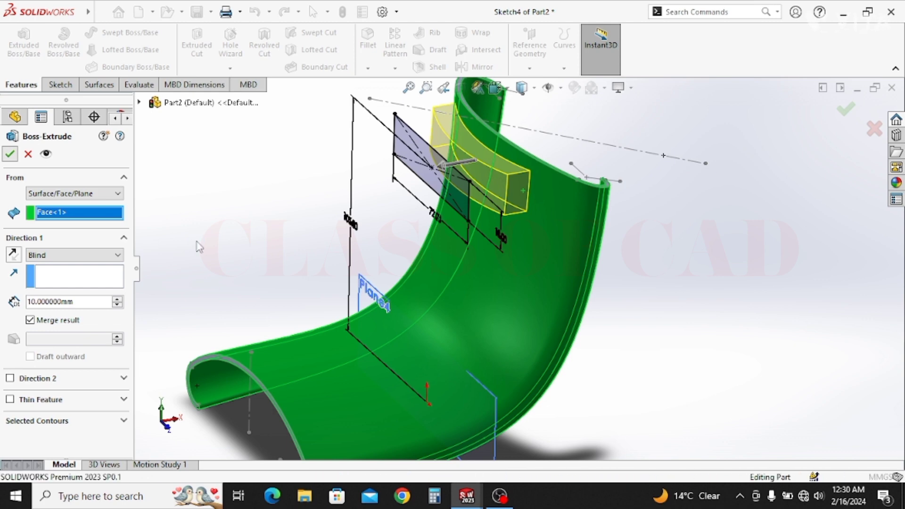
key("Return")
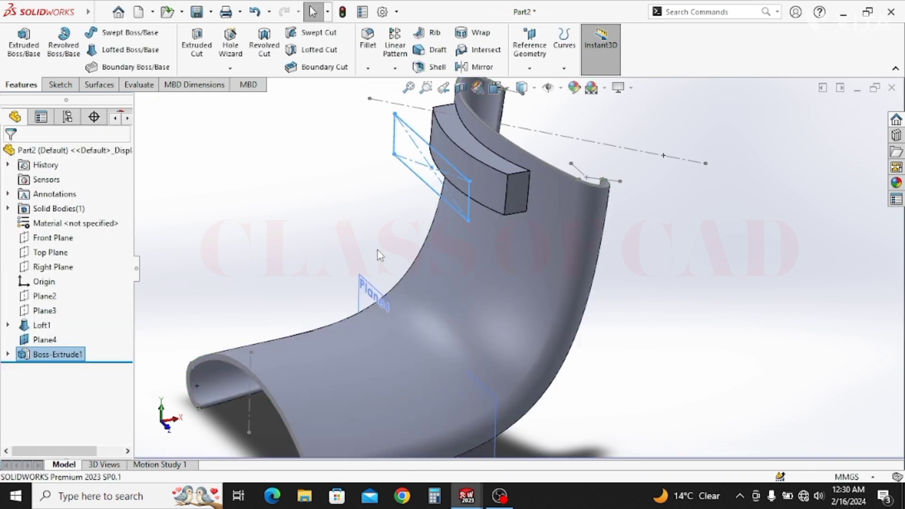
Step: Shell the part to a 0.5 mm thickness, removing the curved front face of the rectangular boss
middle_click_drag(458, 253, 478, 272)
scroll(474, 196, "down", 2)
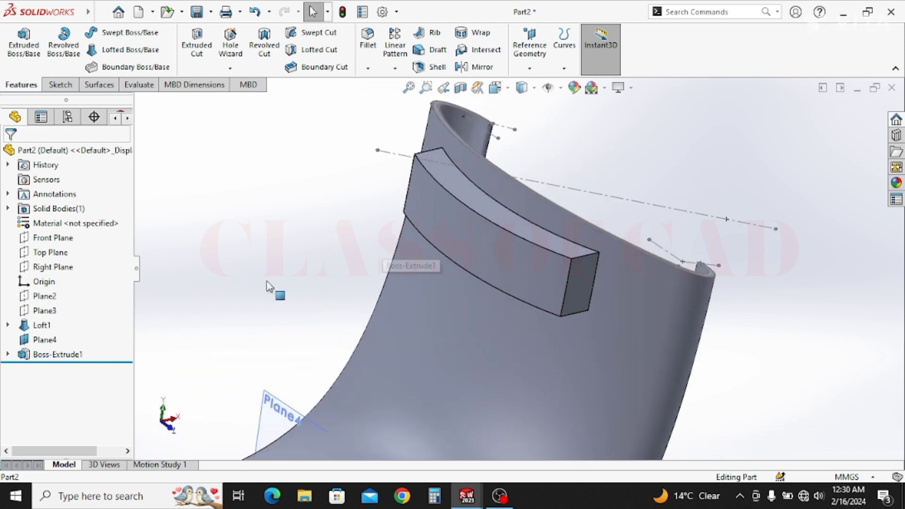
left_click(463, 232)
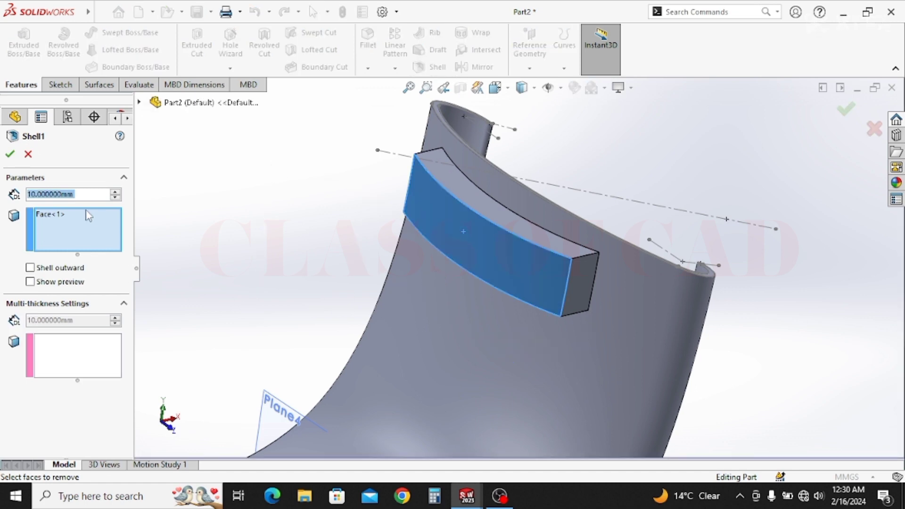
type("0.5")
key("Return")
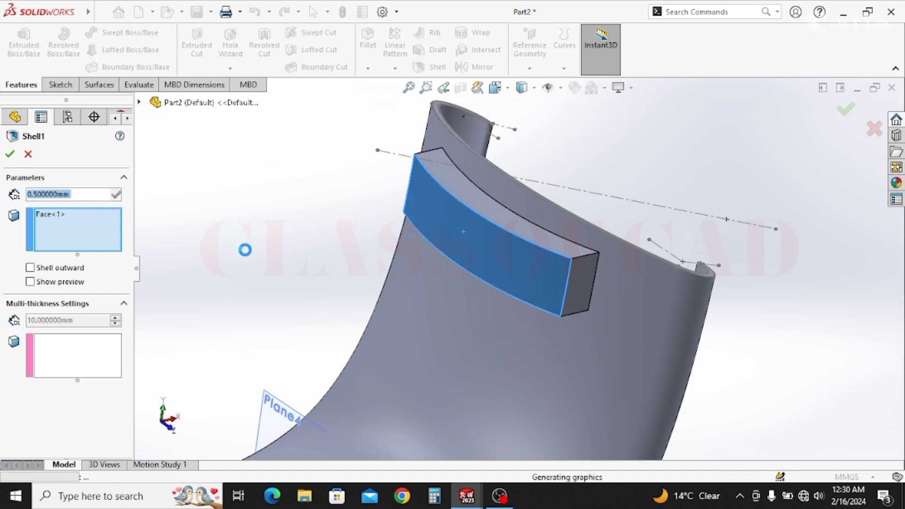
key("Return")
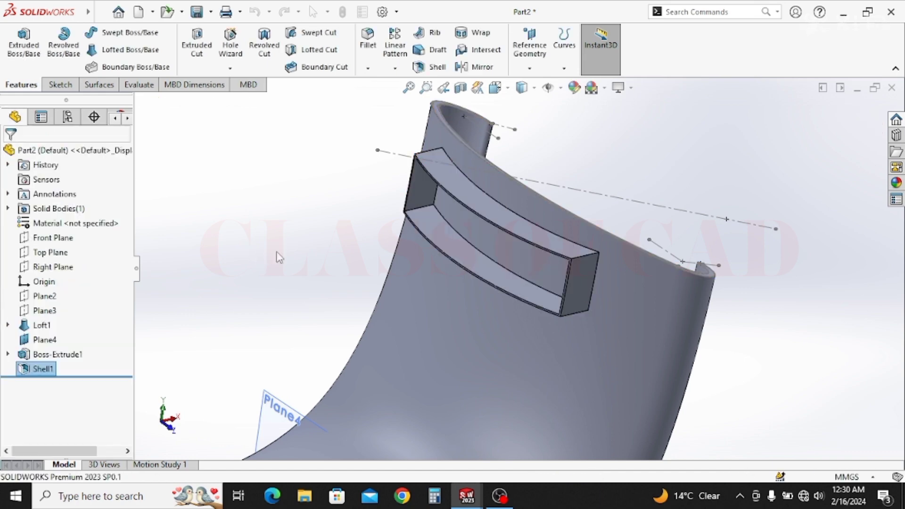
Step: Create a reference plane offset 60 mm above the Top Plane
middle_click_drag(506, 271, 457, 314)
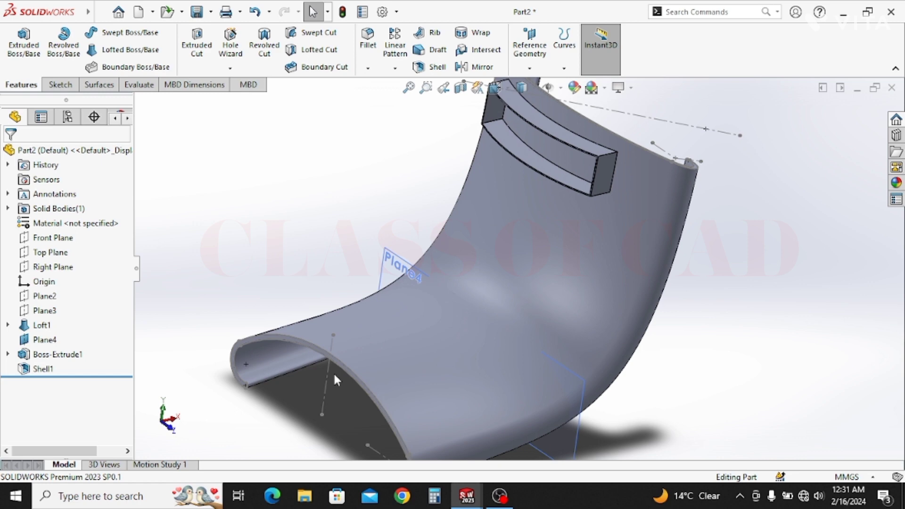
left_click(47, 253)
left_click(530, 68)
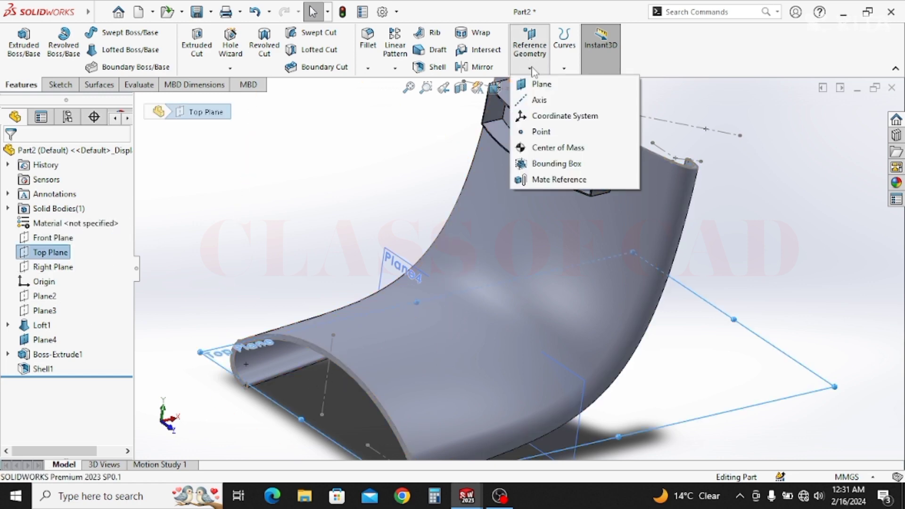
left_click(540, 83)
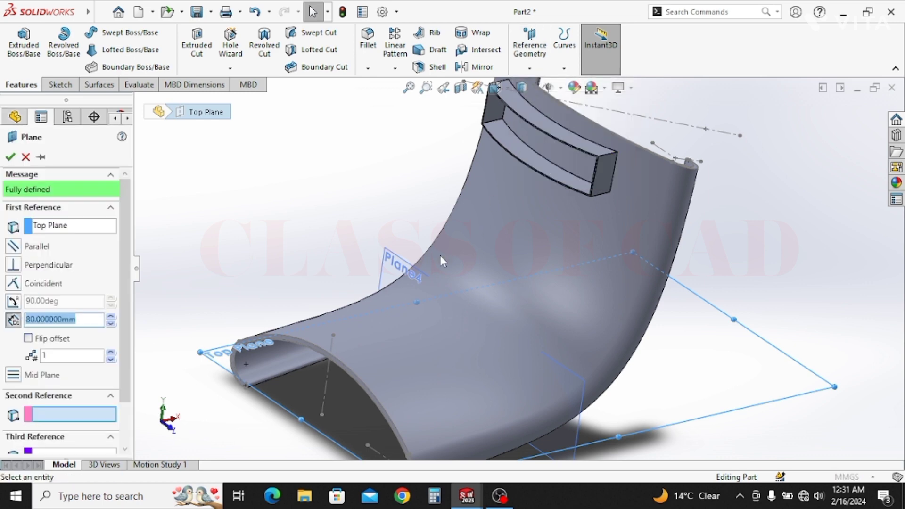
type("6")
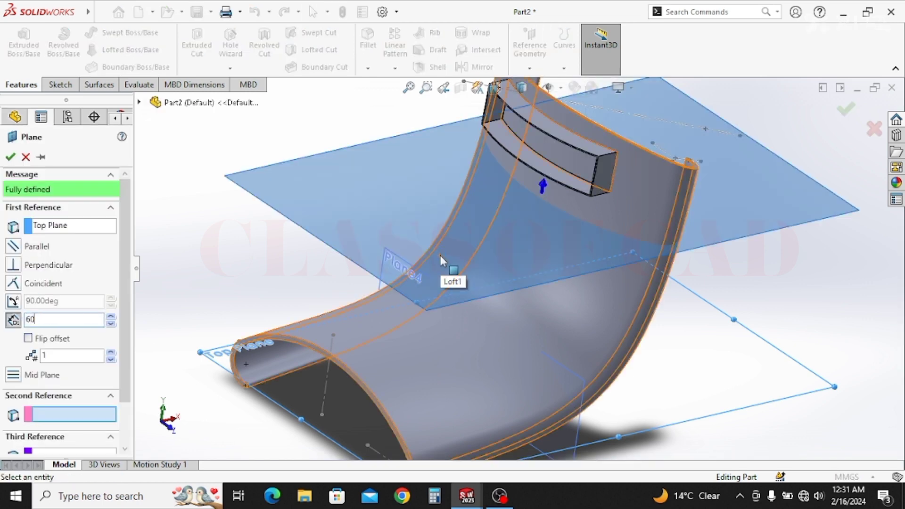
type("0")
key("Return")
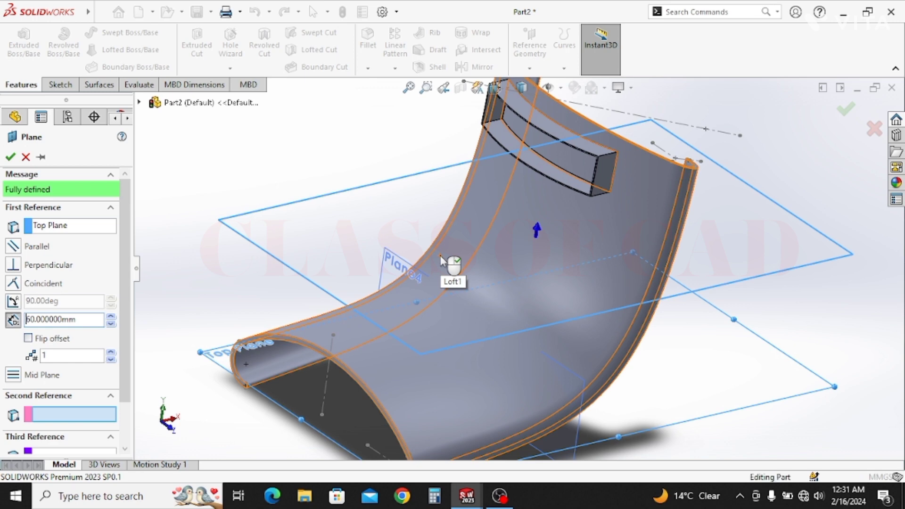
right_click(441, 260)
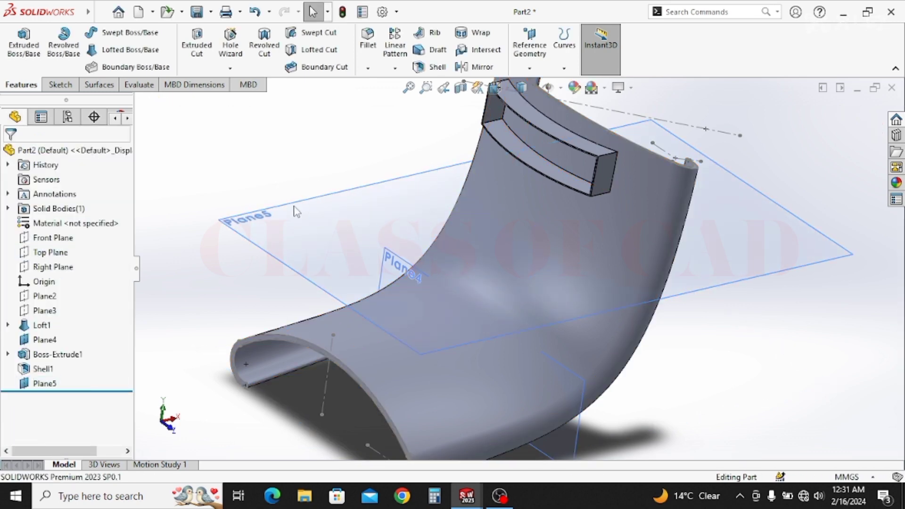
Step: Sketch two concentric circles on the new 60 mm offset plane, centred about 13 mm from the origin, with an inner radius of about 6 mm
left_click(304, 219)
left_click(347, 174)
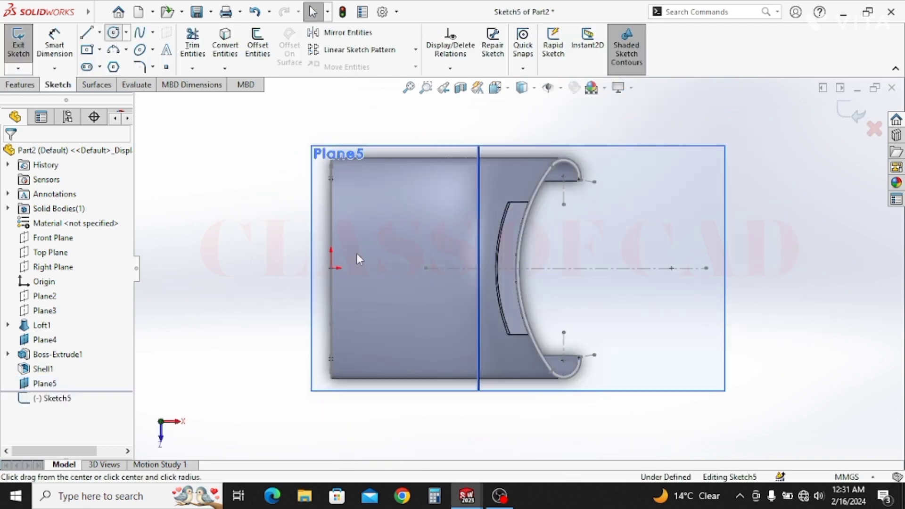
left_click(355, 268)
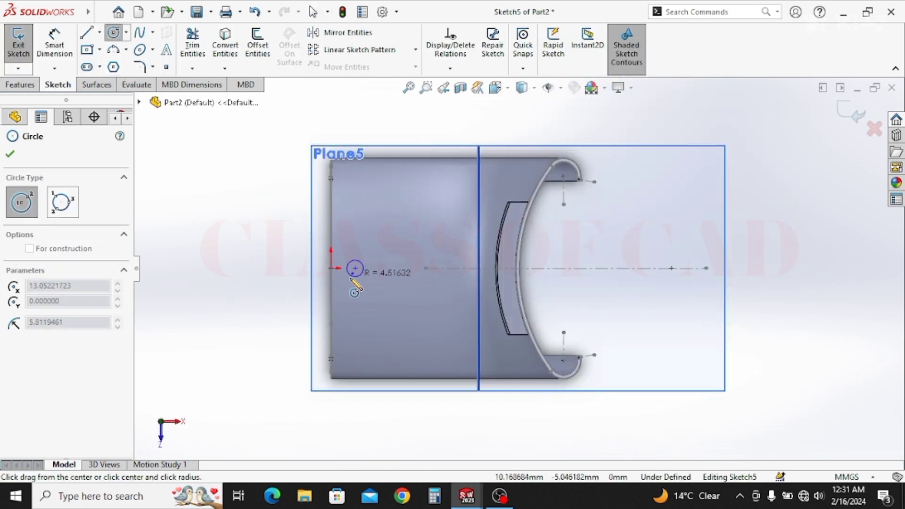
left_click(351, 278)
left_click(355, 269)
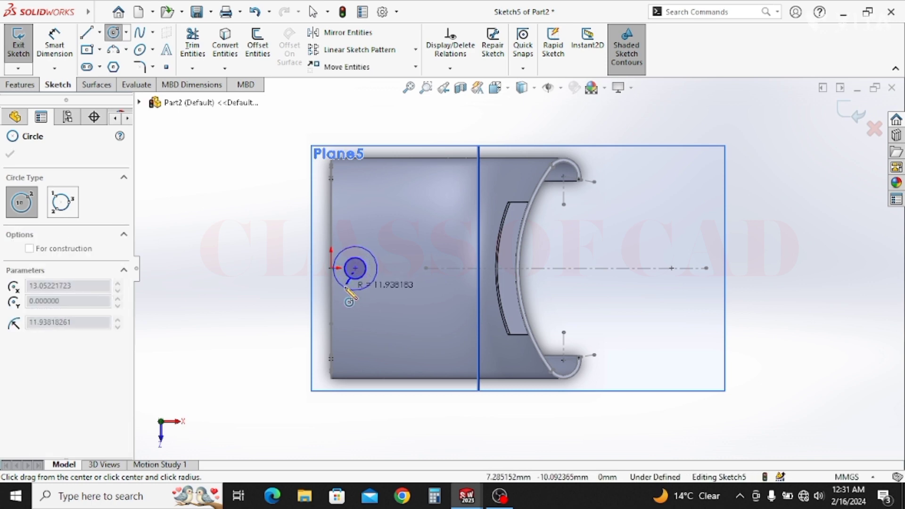
left_click(366, 280)
scroll(374, 283, "down", 3)
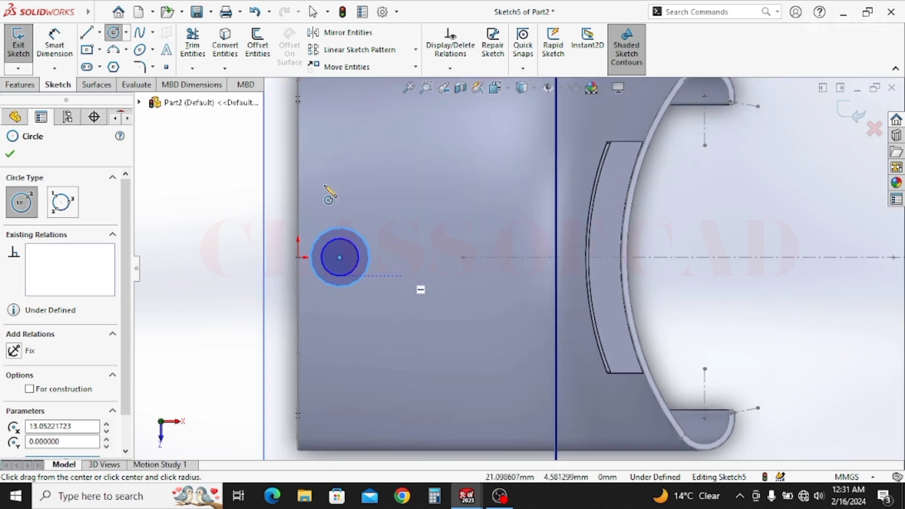
Step: Draw a slanted line about 65 mm long from the outer circle, a vertical line, and a return line about 62 mm long to the circle
left_click(90, 36)
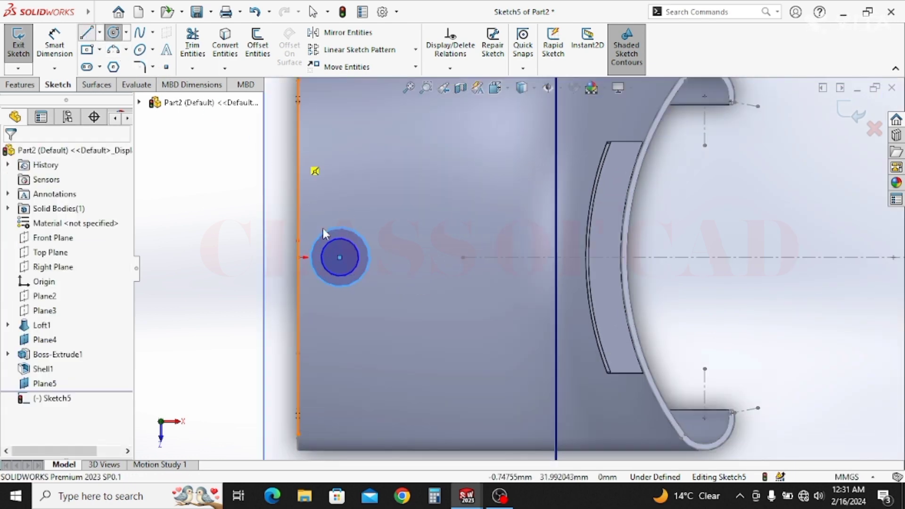
left_click(339, 257)
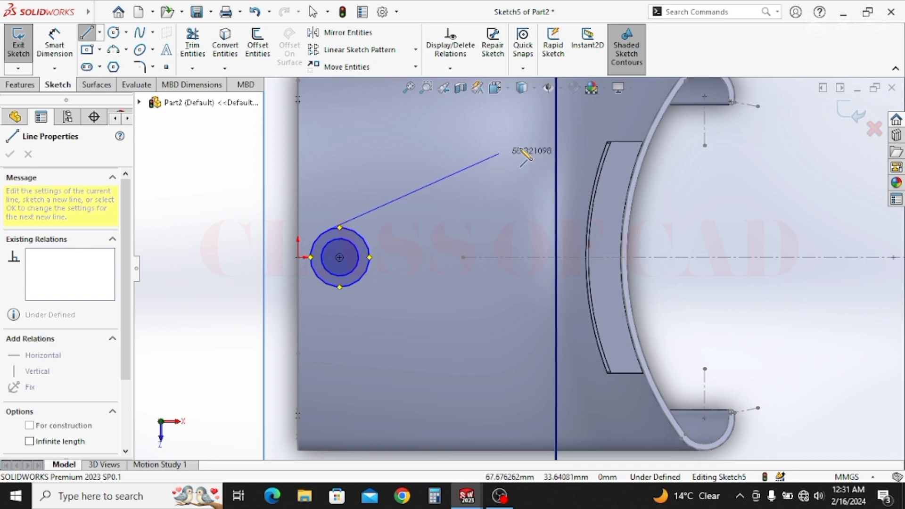
left_click(519, 147)
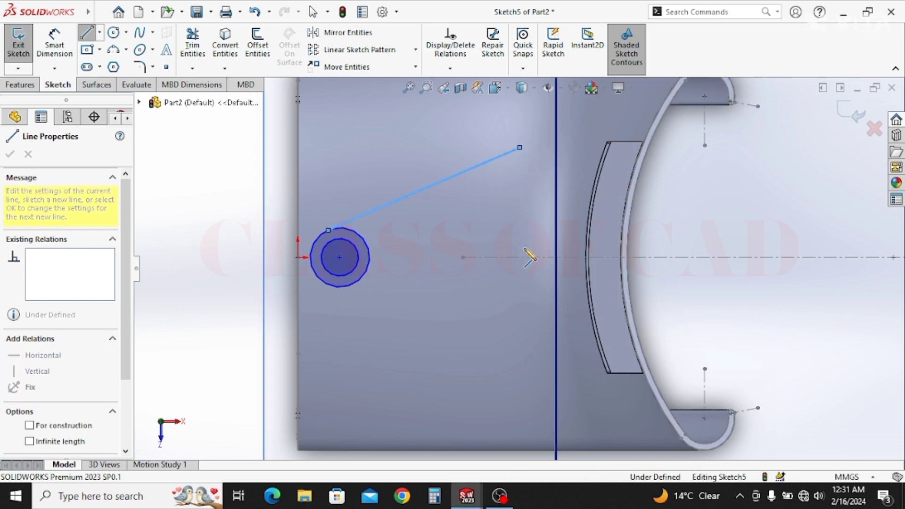
left_click(519, 342)
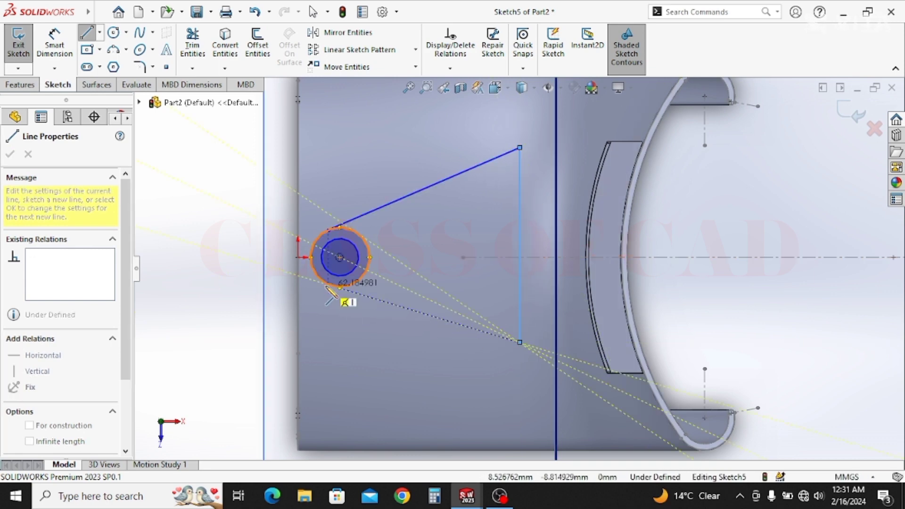
left_click(329, 285)
key("Escape")
key("Escape")
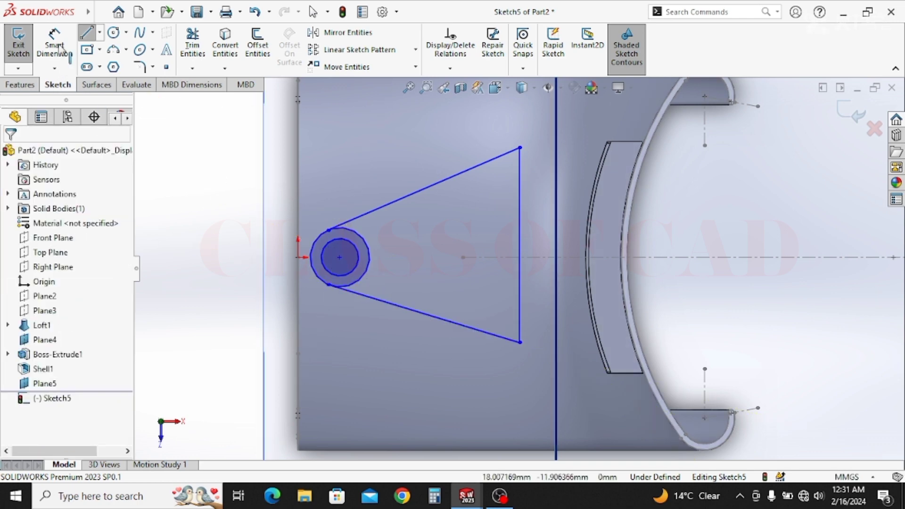
Step: Draw a horizontal centerline from the origin through the circles, ending just short of the vertical line
left_click(100, 32)
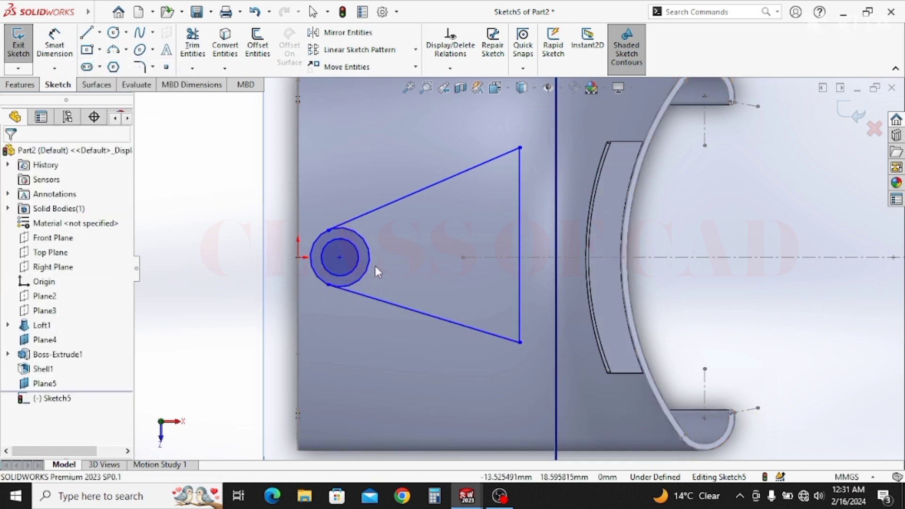
left_click(298, 258)
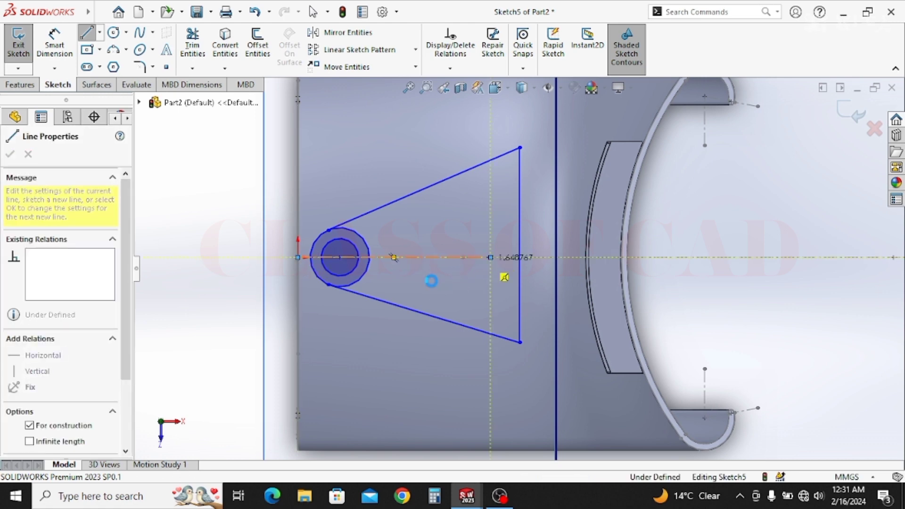
double_click(491, 258)
key("Escape")
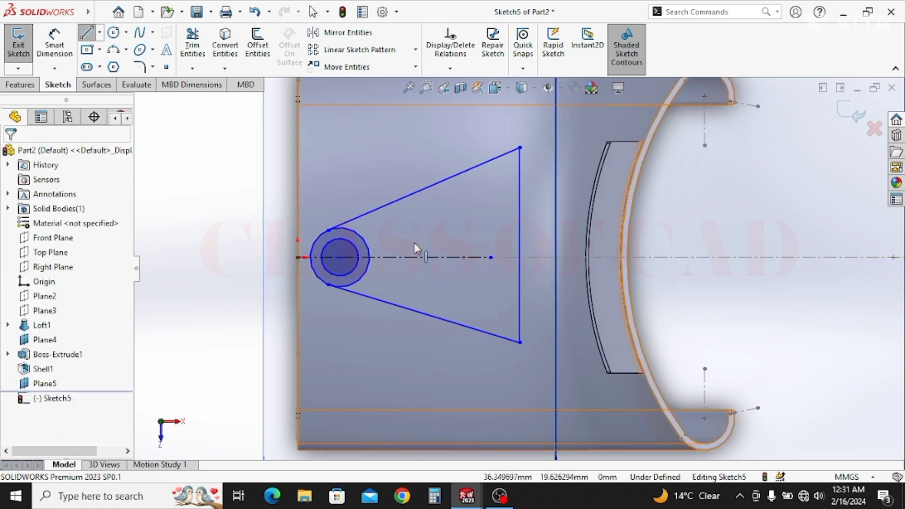
Step: Make the two slanted lines symmetric about the horizontal centerline
left_click(402, 258)
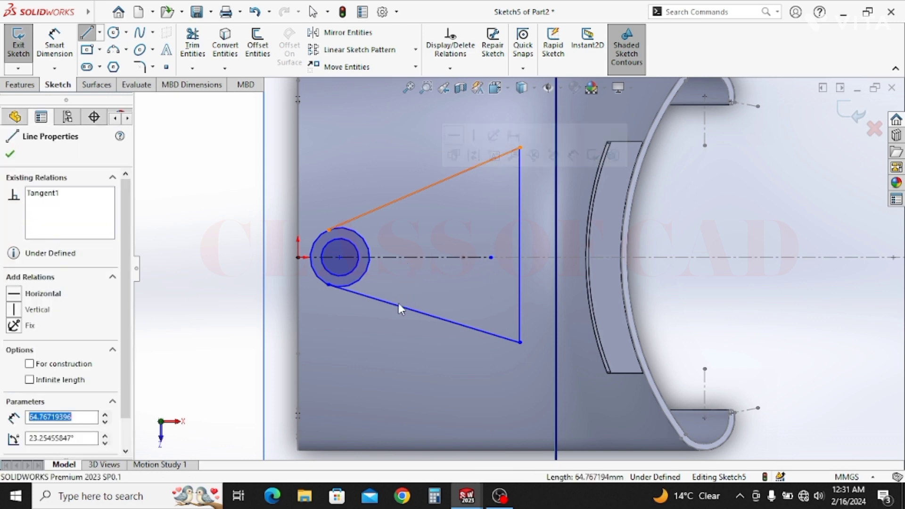
left_click(402, 258, "ctrl")
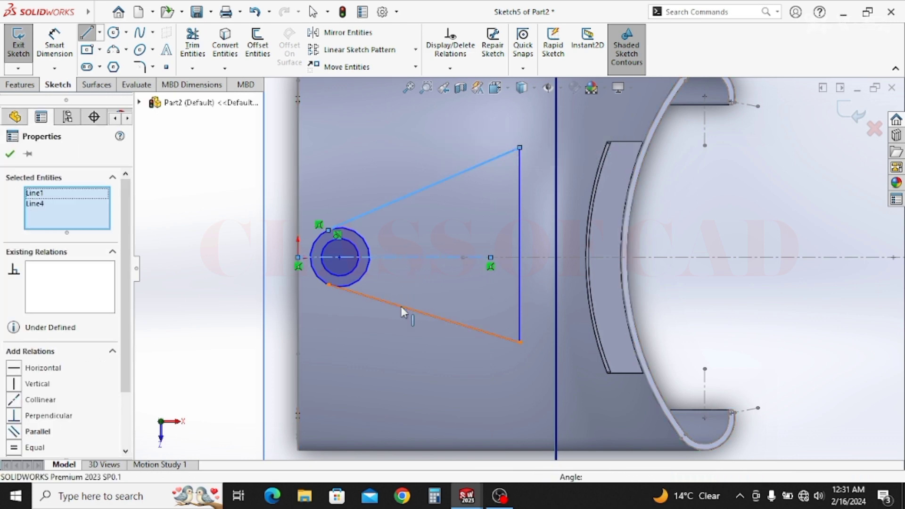
left_click(423, 312, "ctrl")
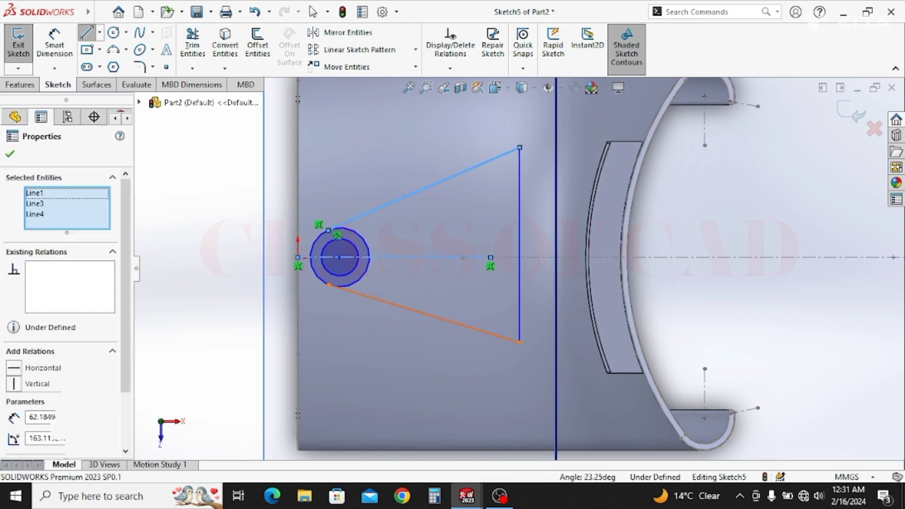
left_click(14, 447)
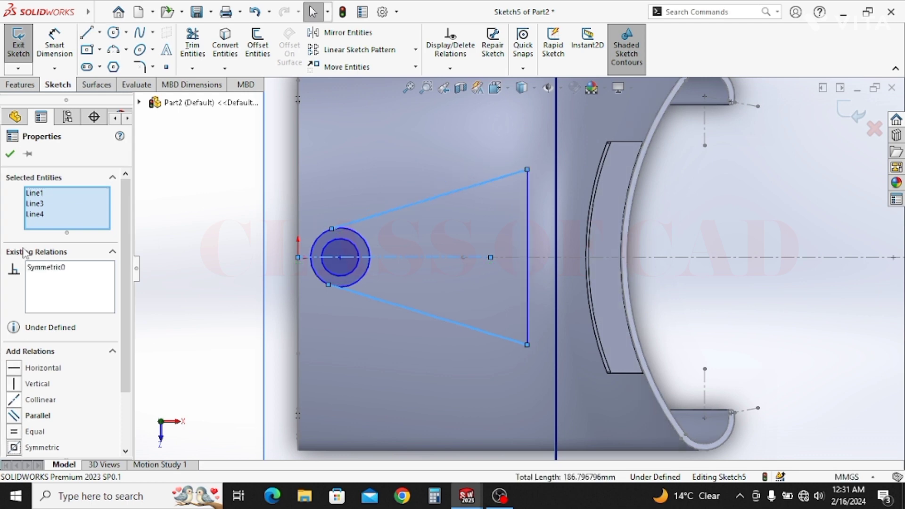
left_click(10, 155)
left_click(208, 263)
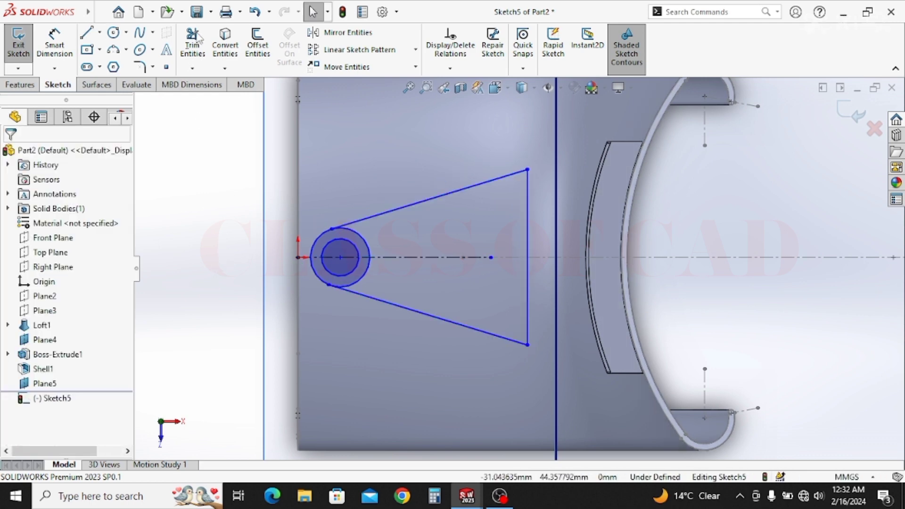
Step: Trim away the remaining part of the outer circle that lies between the two slanted lines
key("t")
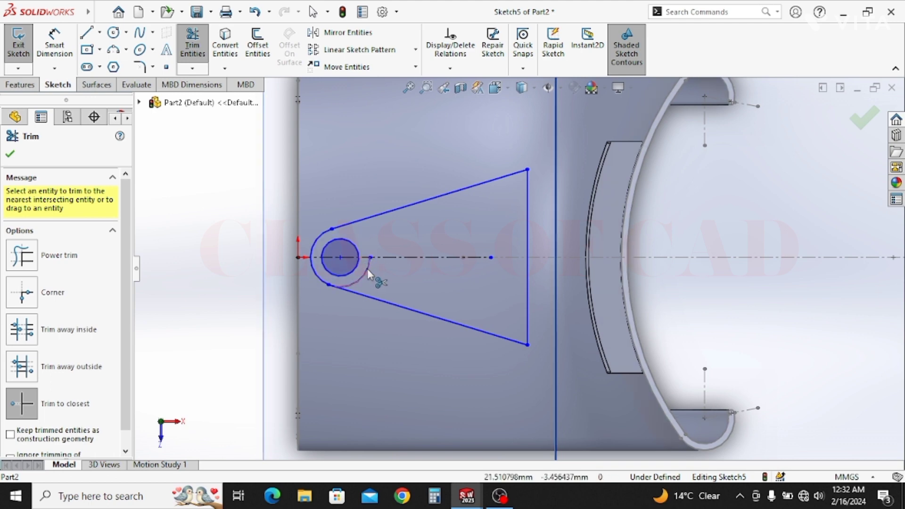
left_click(367, 269)
key("Escape")
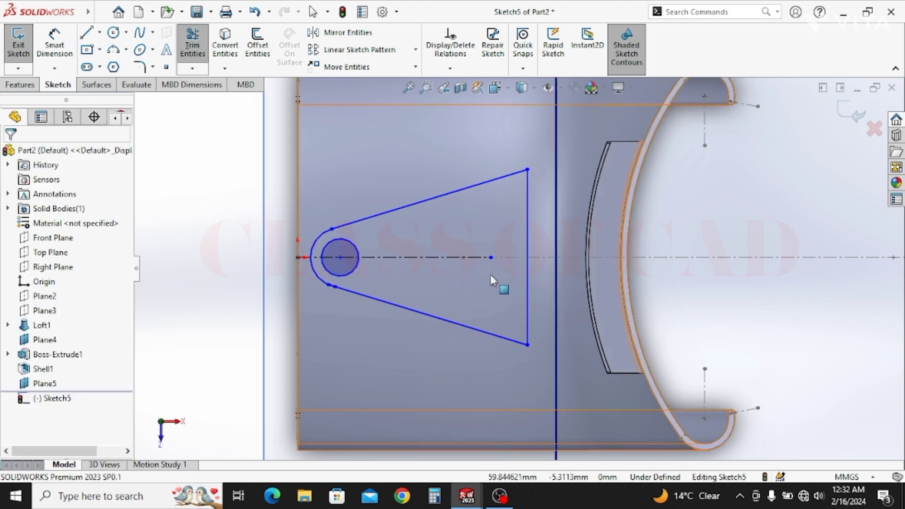
mouse_move(491, 274)
middle_mouse_down()
mouse_move(500, 156)
mouse_move(331, 158)
middle_mouse_up()
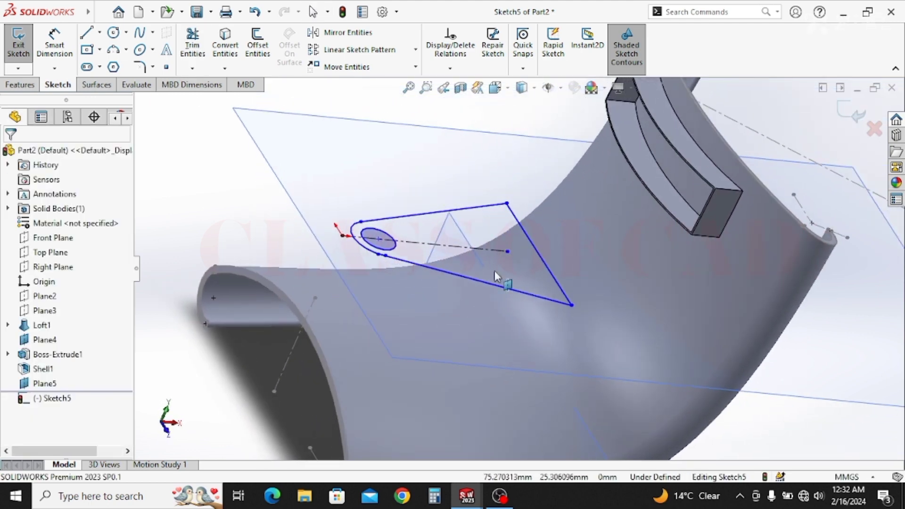
left_click(18, 85)
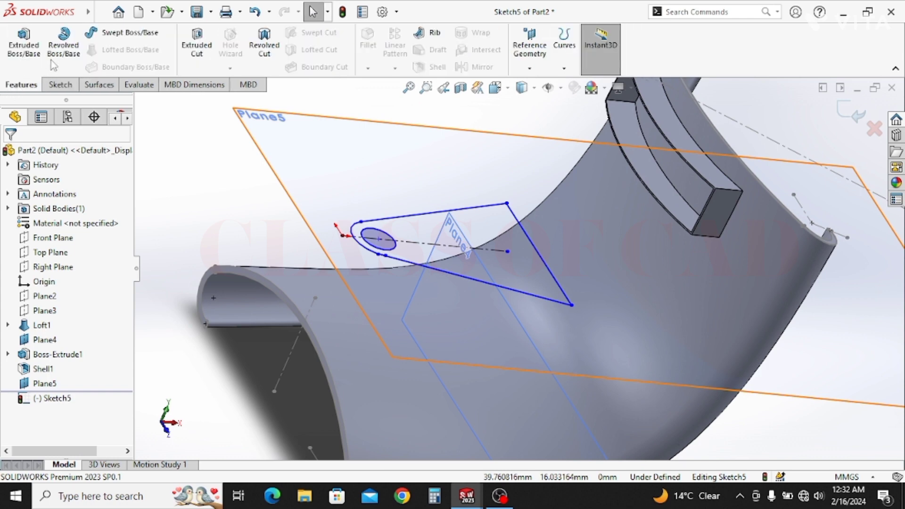
left_click(24, 47)
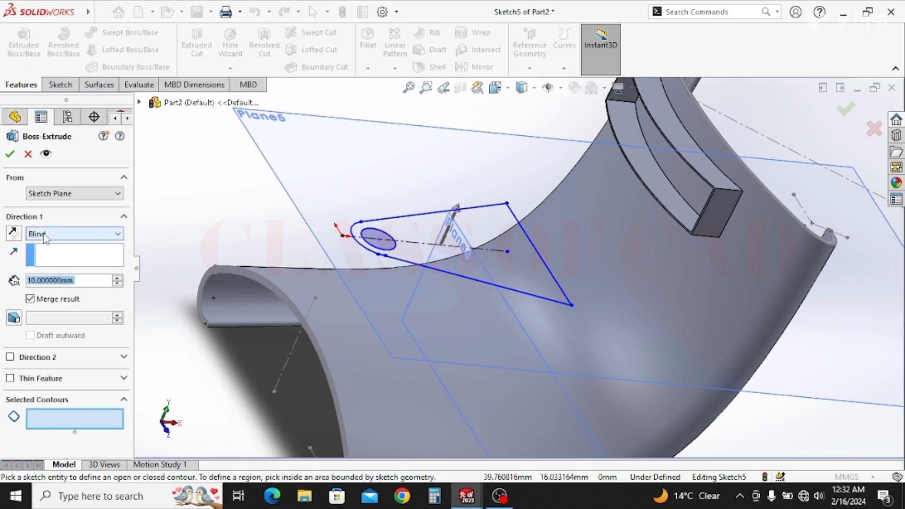
left_click(51, 234)
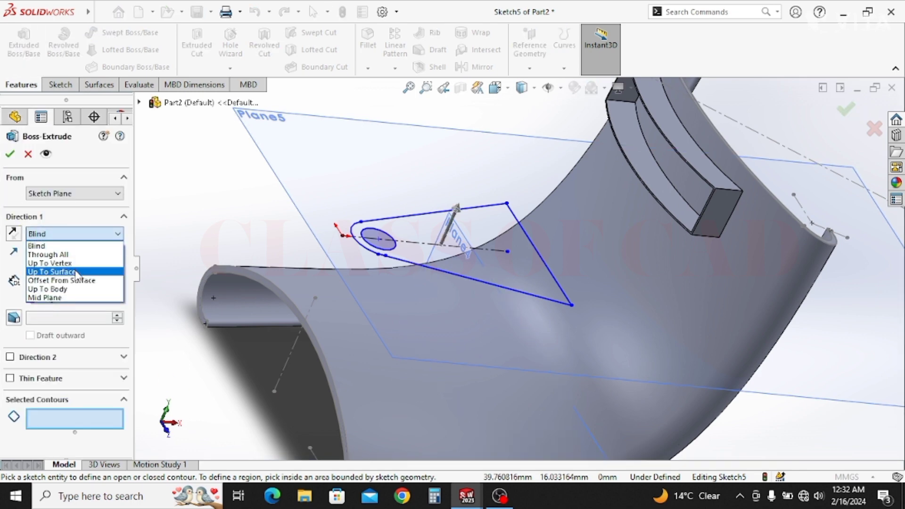
left_click(47, 269)
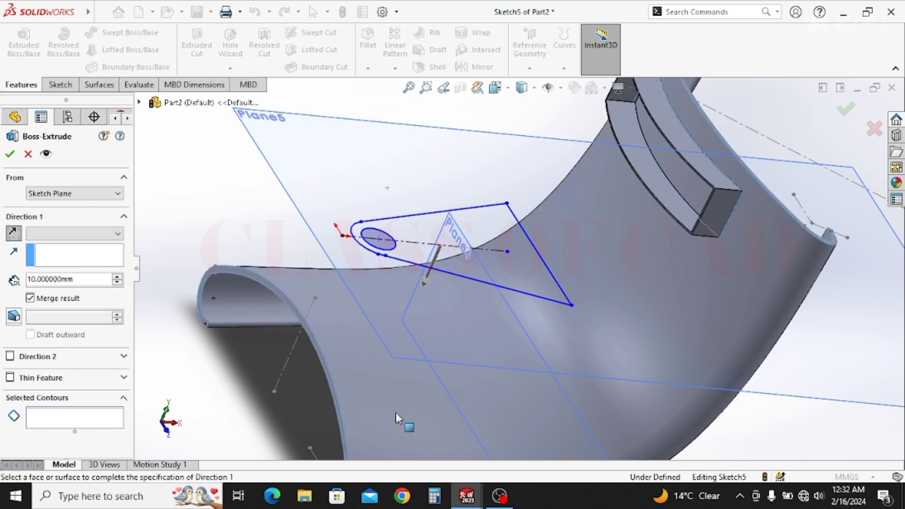
left_click(396, 413)
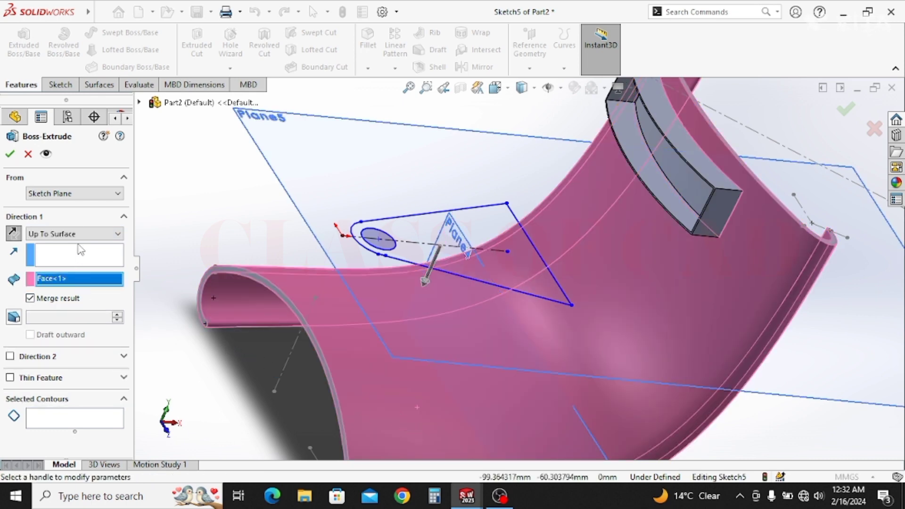
left_click(427, 248)
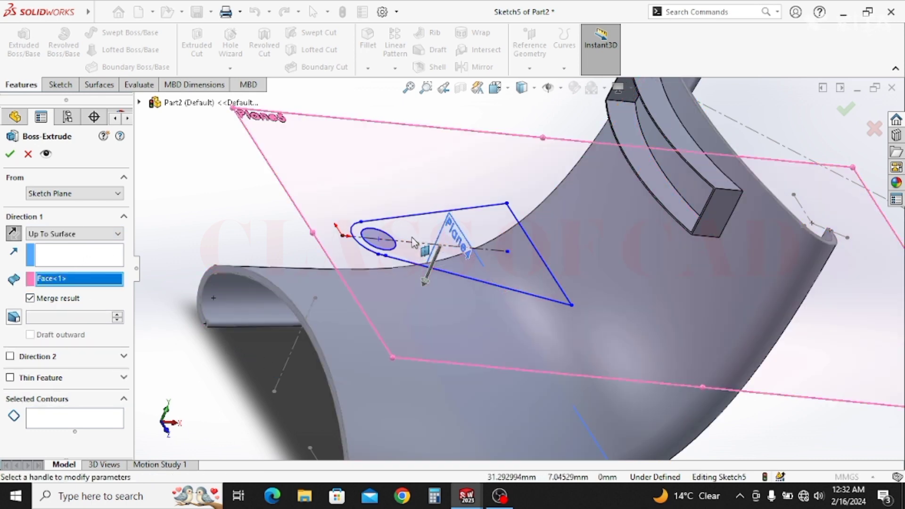
left_click(407, 225)
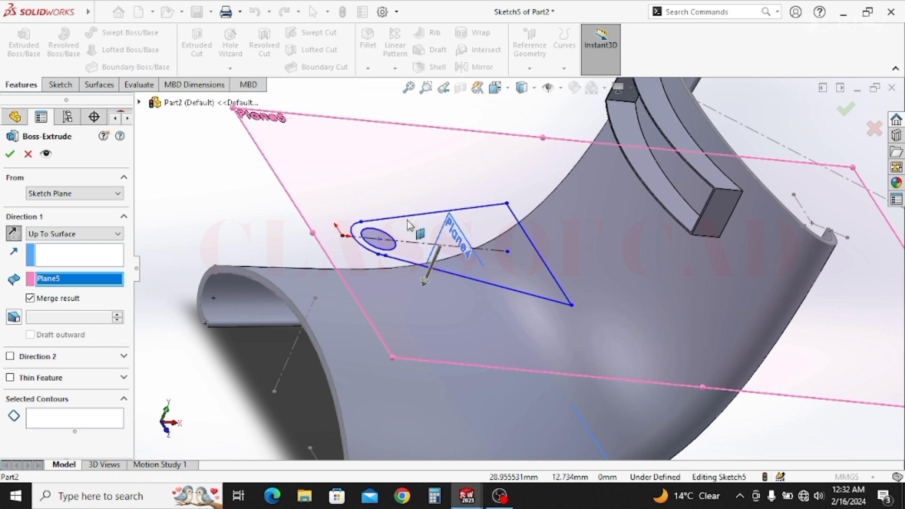
left_click(49, 234)
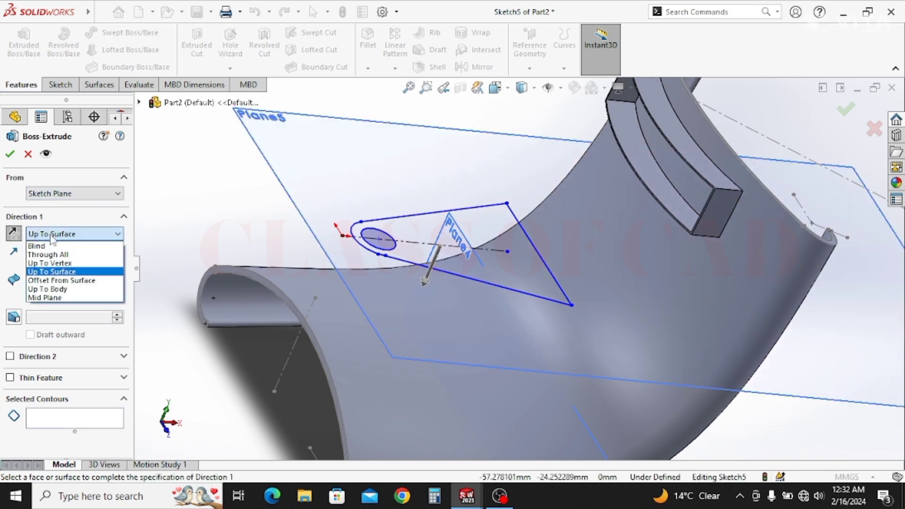
left_click(38, 241)
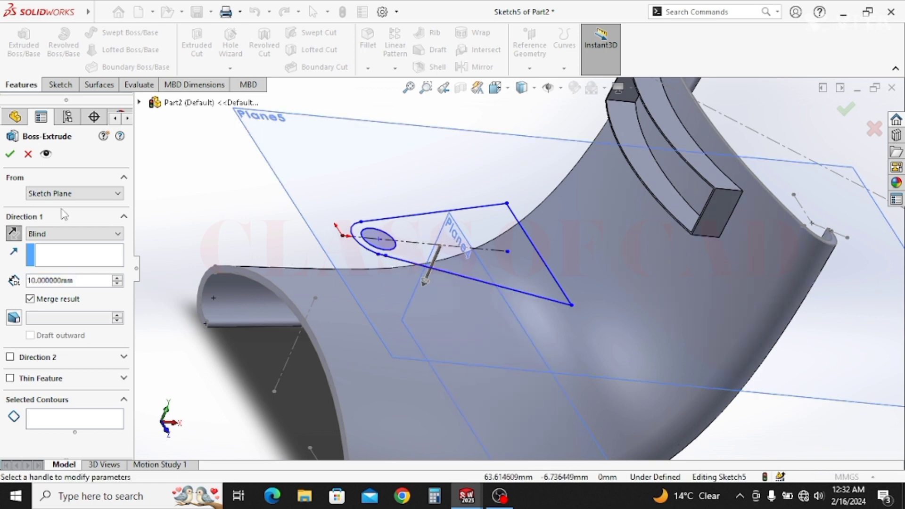
left_click(28, 155)
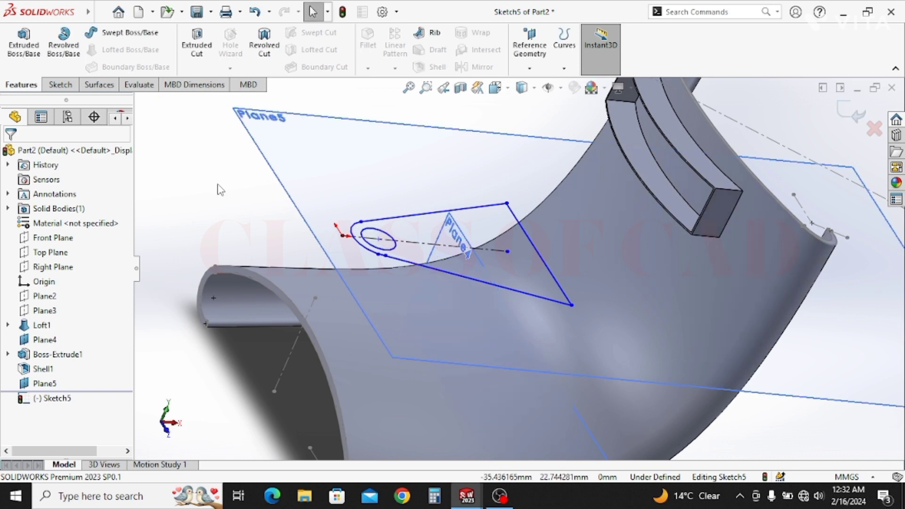
left_click(851, 112)
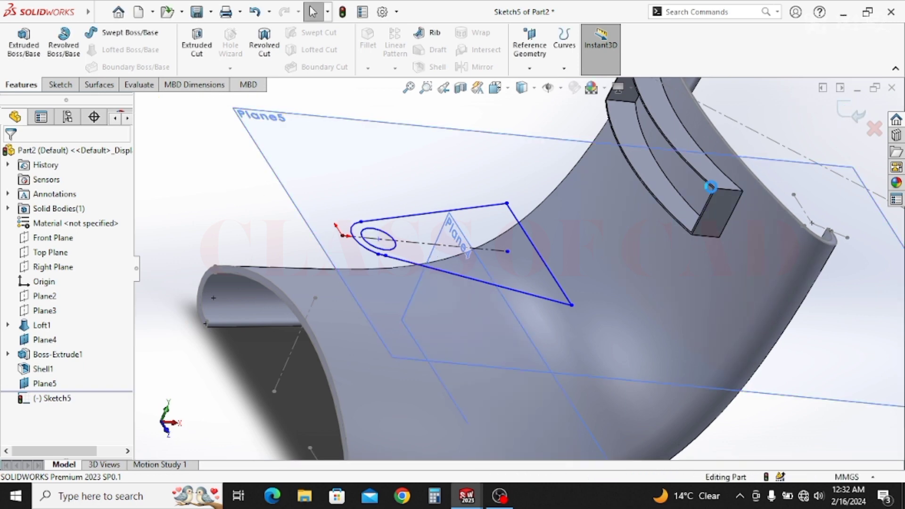
left_click(218, 218)
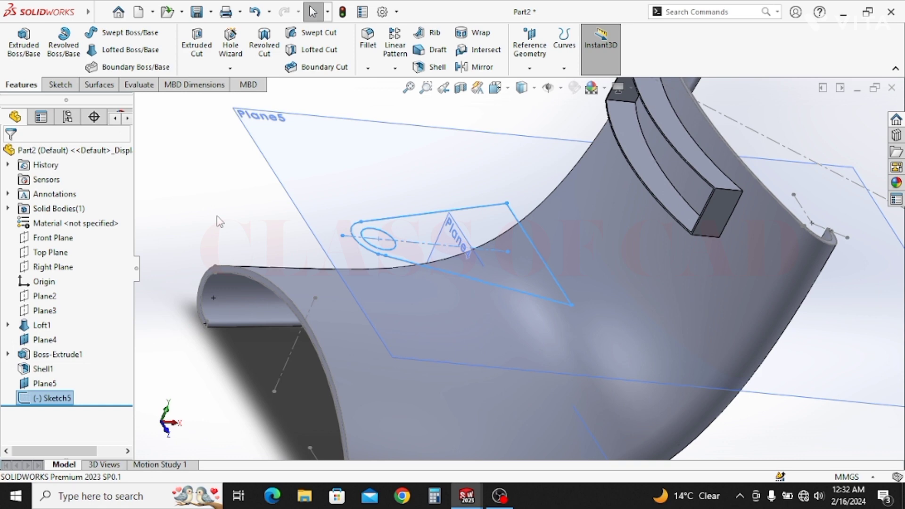
left_click(21, 47)
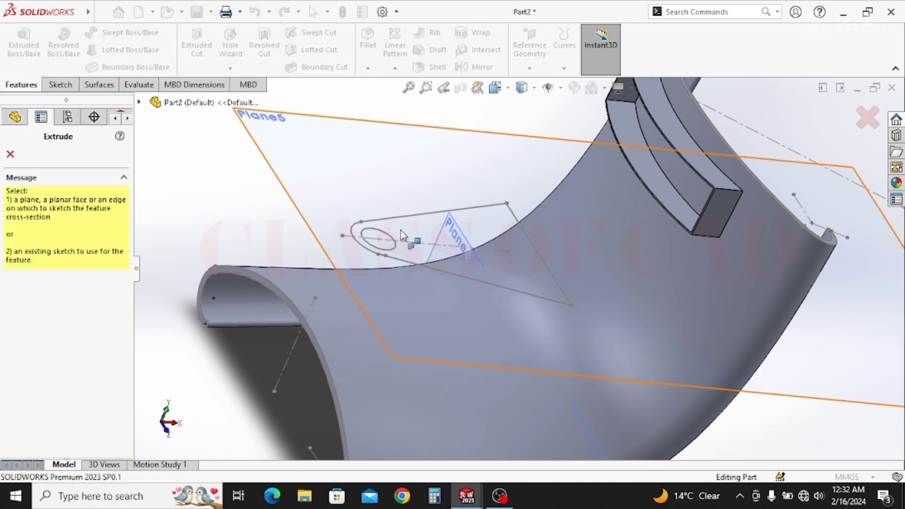
left_click(417, 267)
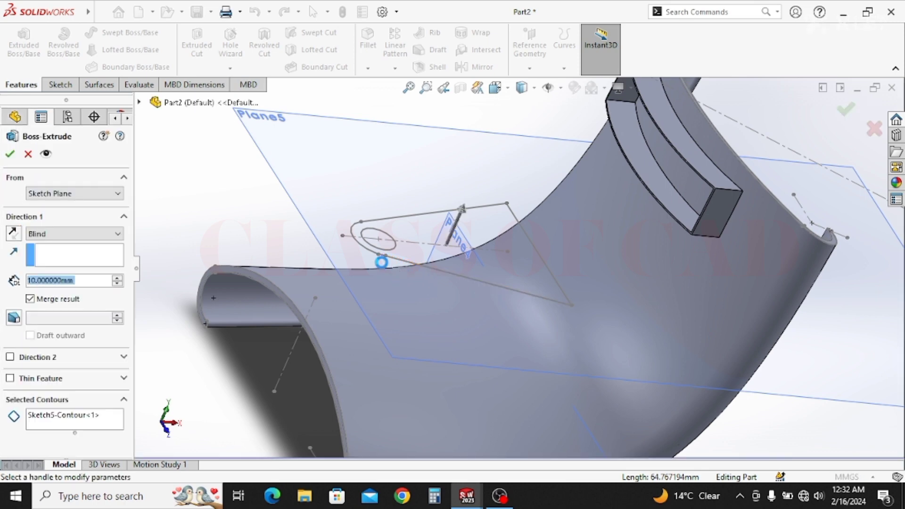
key("Escape")
Step: Reopen the tapered profile sketch and trim the leftover overlapping segment where the lower slanted line meets the outer arc
scroll(348, 245, "down", 3)
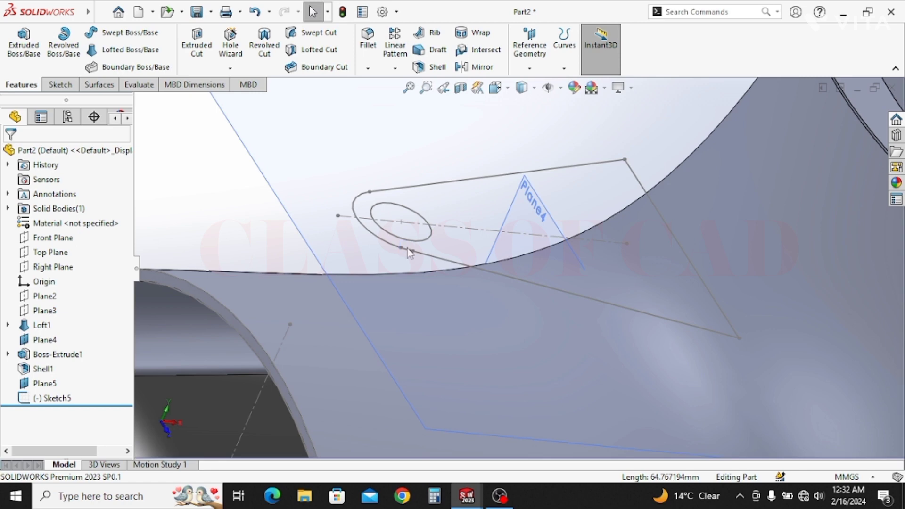
scroll(440, 267, "down", 4)
scroll(439, 264, "down", 3)
middle_click_drag(427, 282, 422, 298)
scroll(422, 298, "up", 2)
left_click(57, 400)
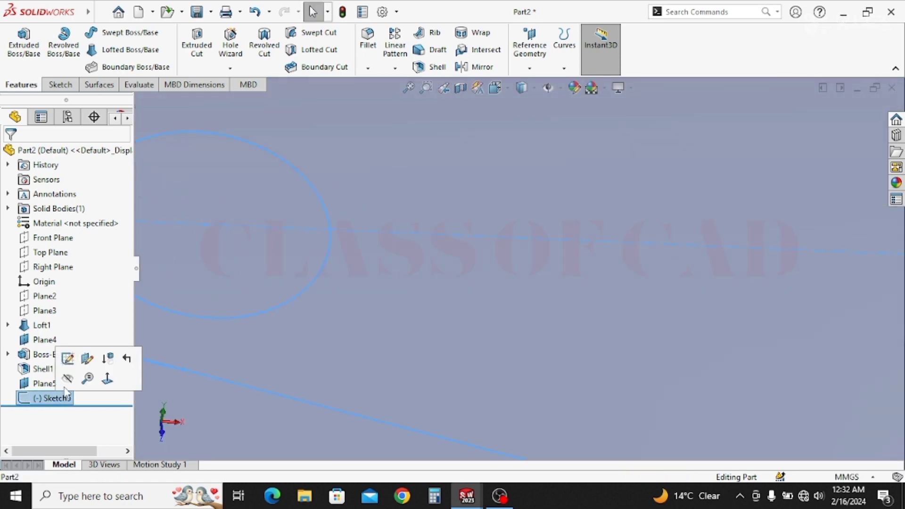
left_click(69, 360)
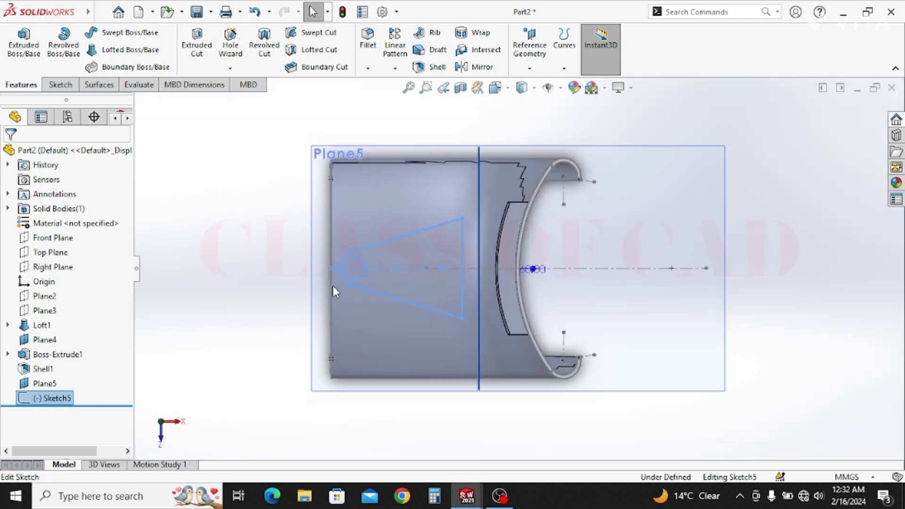
scroll(361, 287, "down", 5)
scroll(374, 267, "down", 1)
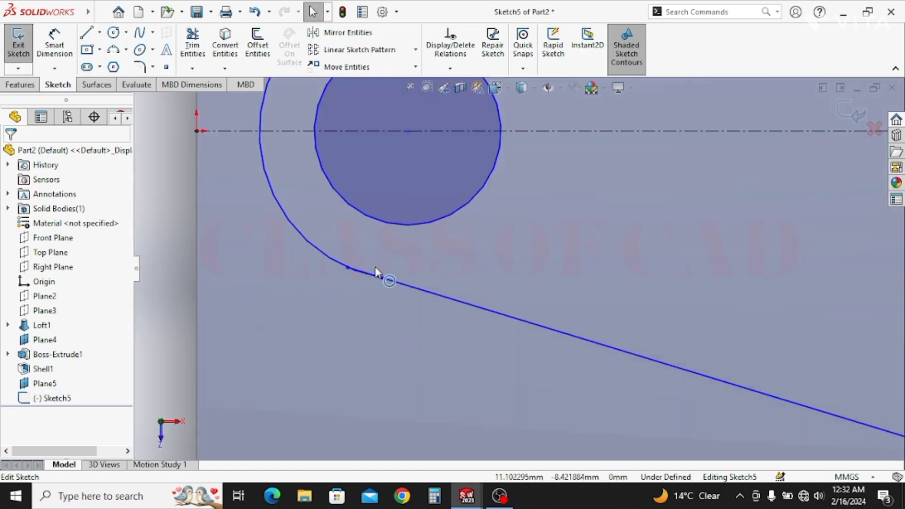
scroll(376, 272, "down", 3)
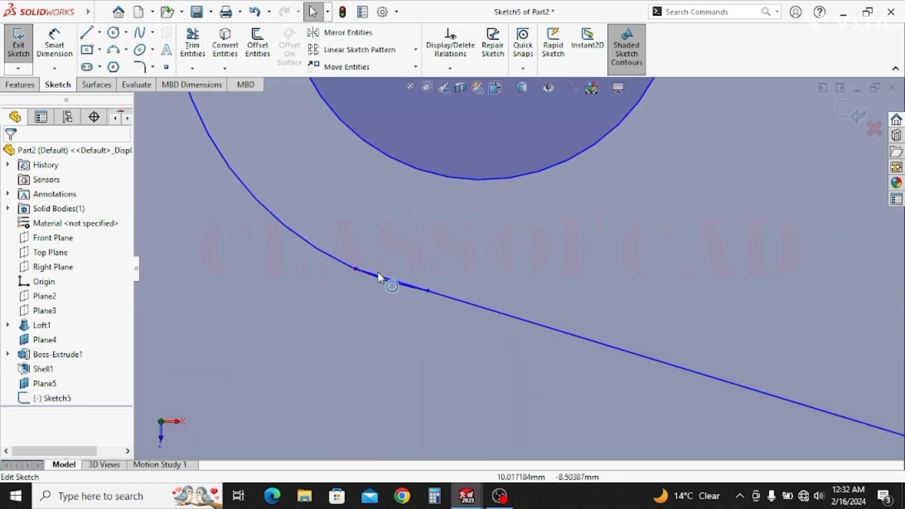
left_click(193, 43)
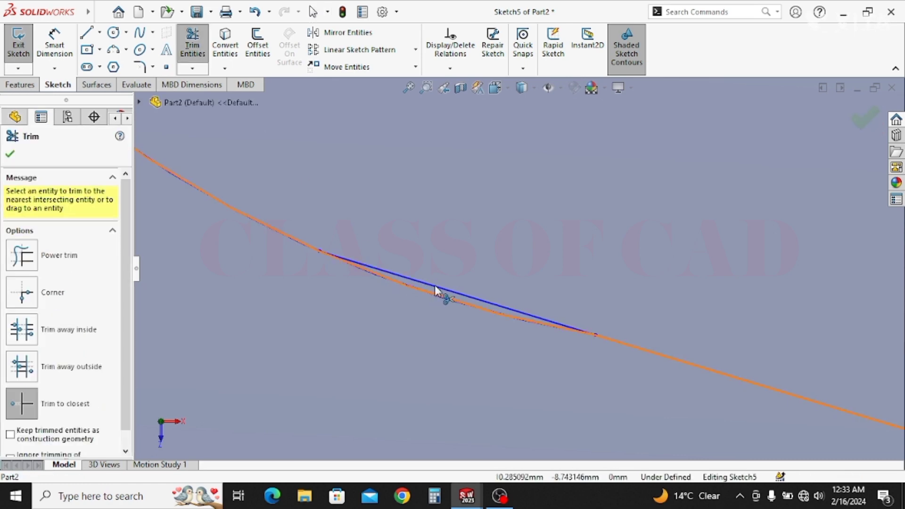
scroll(465, 302, "up", 5)
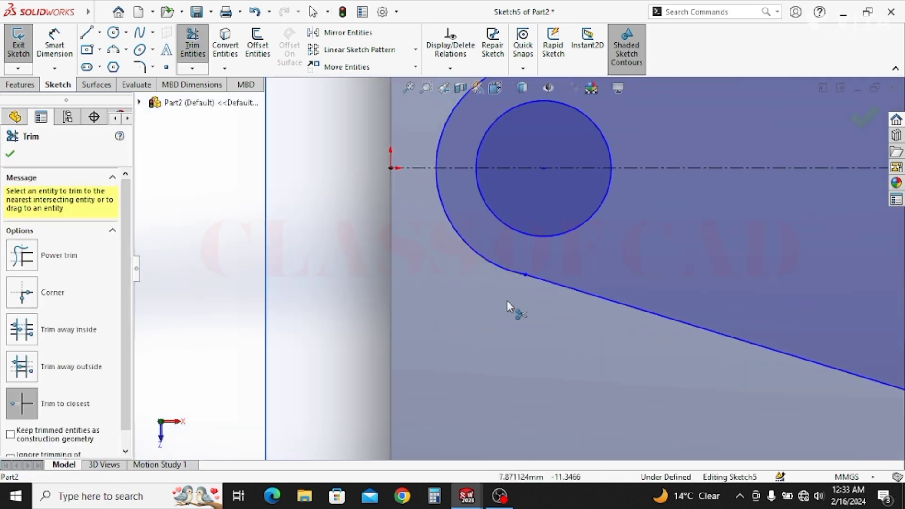
middle_click_drag(508, 304, 436, 340, "ctrl")
key("Escape")
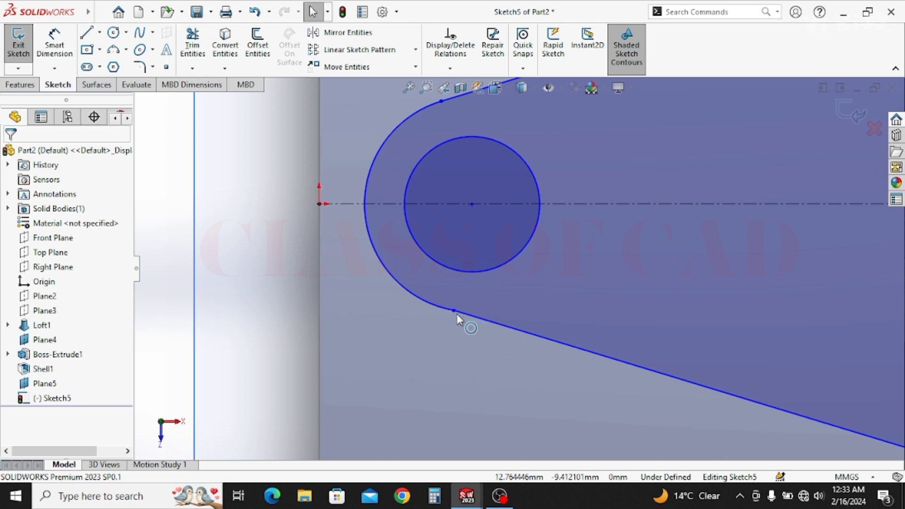
Step: Make the lower slanted line tangent to the outer arc
left_click(437, 308)
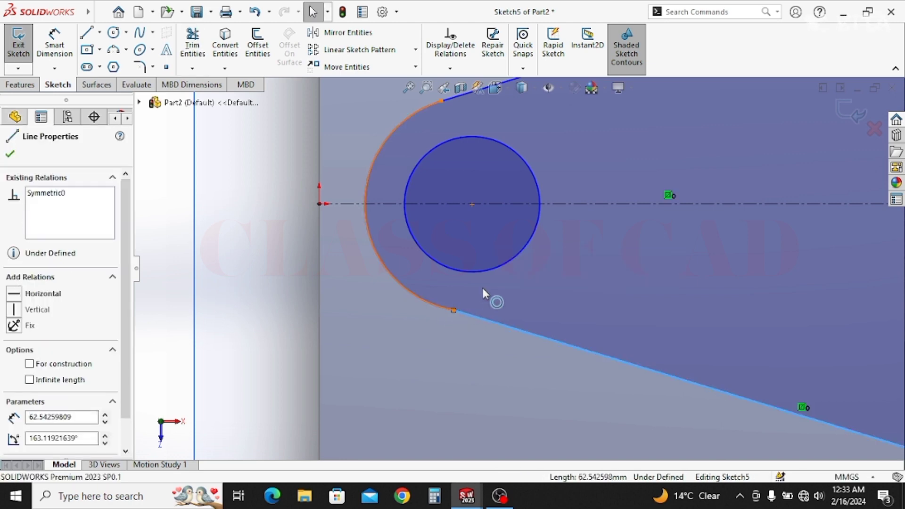
left_click(439, 306, "ctrl")
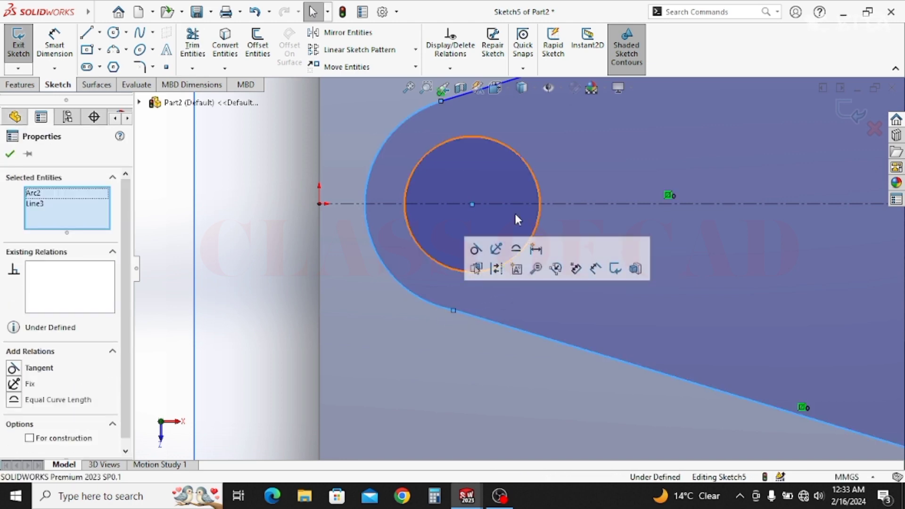
left_click(478, 250)
left_click(224, 346)
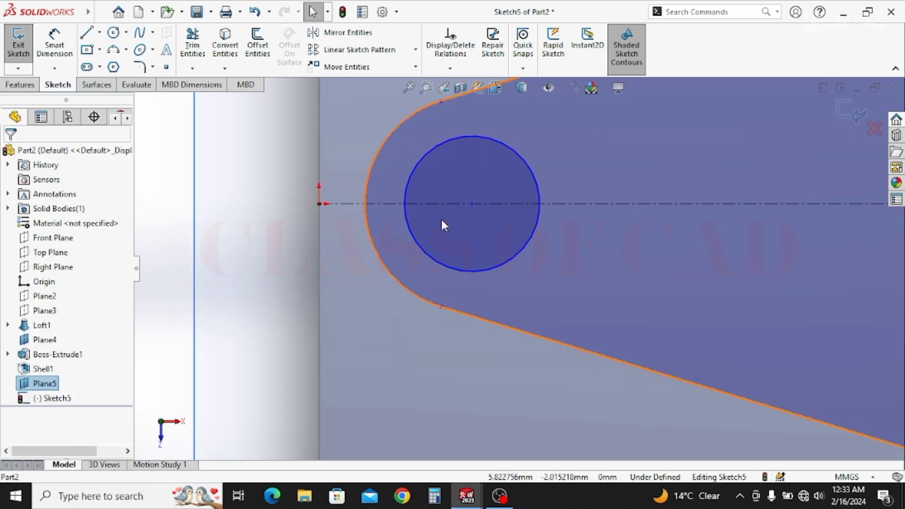
Step: Extrude the tapered profile with its circular hole using the Up To Surface end condition, ending on the lofted body's outer face
scroll(486, 216, "up", 3)
left_click(16, 57)
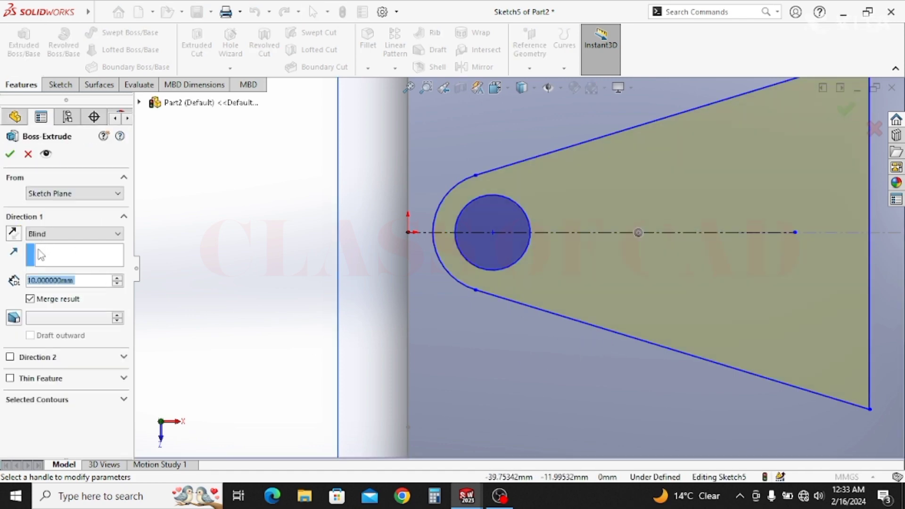
left_click(47, 234)
left_click(52, 272)
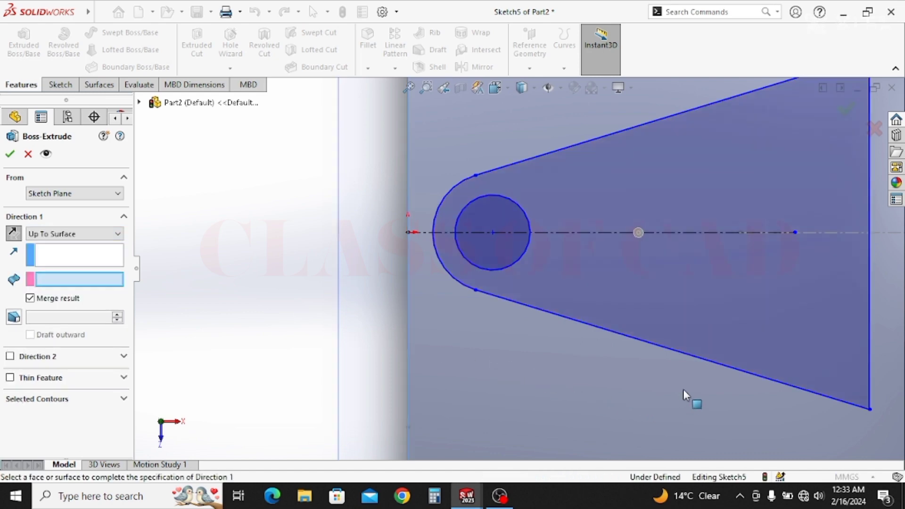
left_click(672, 370)
scroll(593, 329, "up", 2)
scroll(593, 329, "up", 1)
middle_click_drag(619, 329, 649, 215)
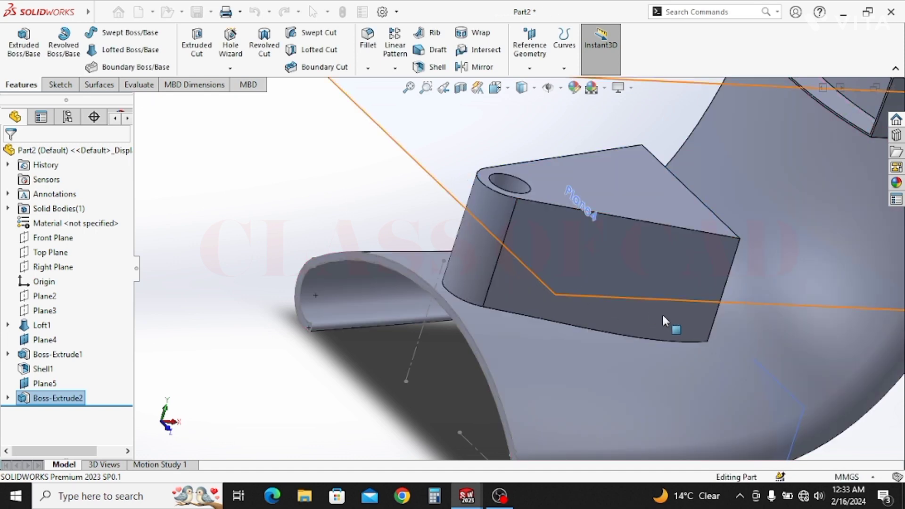
Step: Start a sketch on the flat wide end face of the tapered boss and convert the face's edges into sketch entities
left_click(662, 313)
middle_click_drag(662, 313, 726, 257)
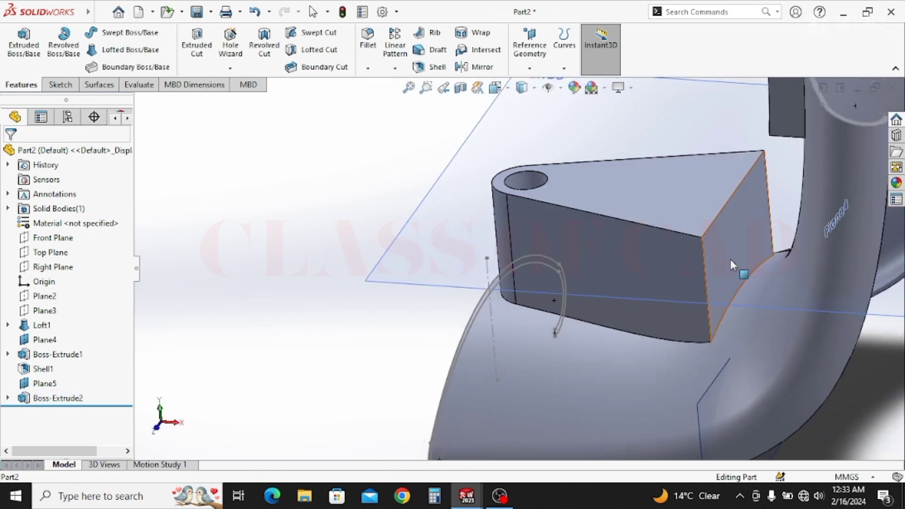
left_click(734, 256)
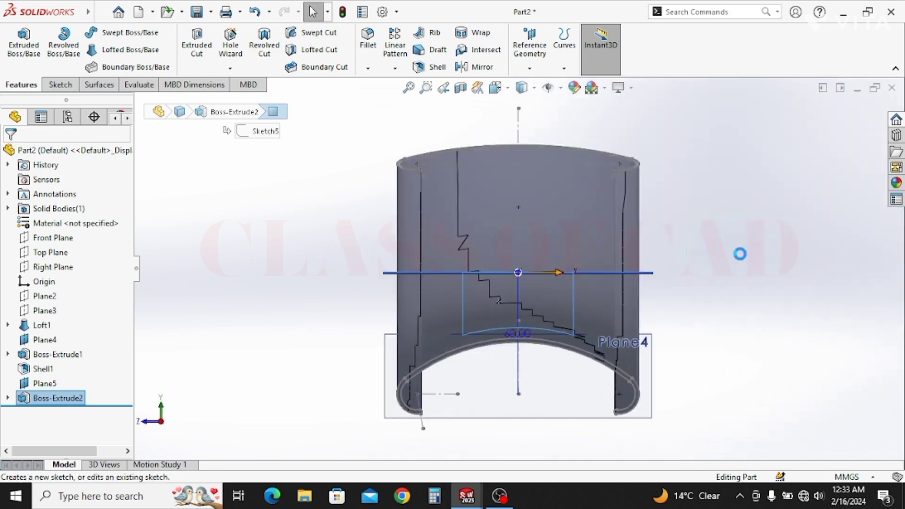
left_click(274, 114)
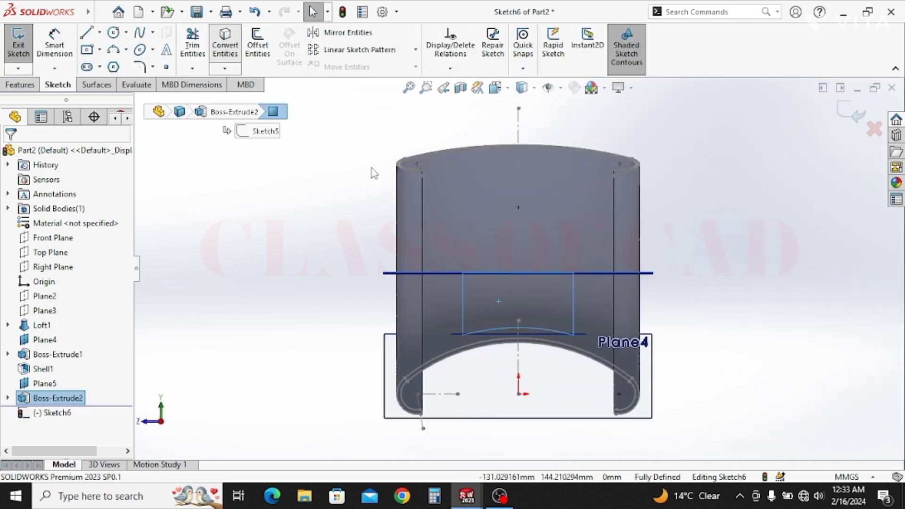
left_click(375, 296)
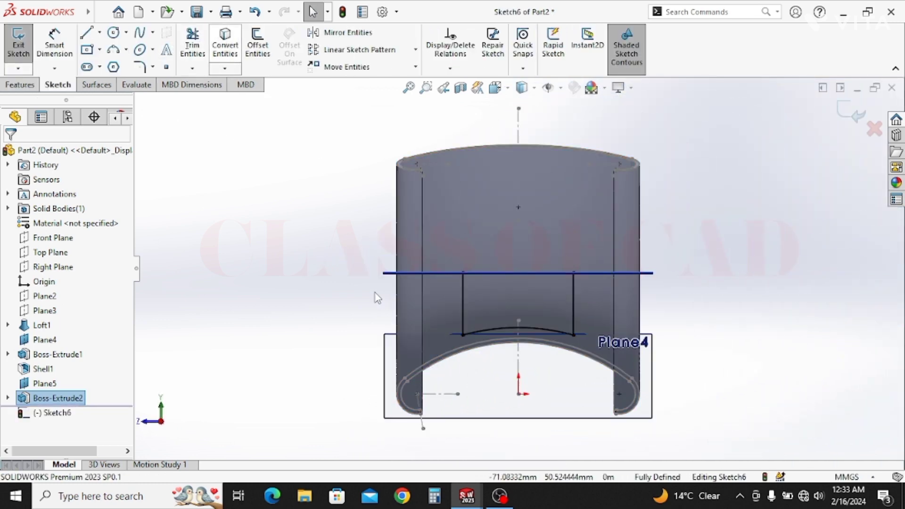
Step: Extrude the converted end-face outline with the Up To Surface end condition to the lofted body's curved outer face, merging the result
left_click(19, 84)
left_click(28, 51)
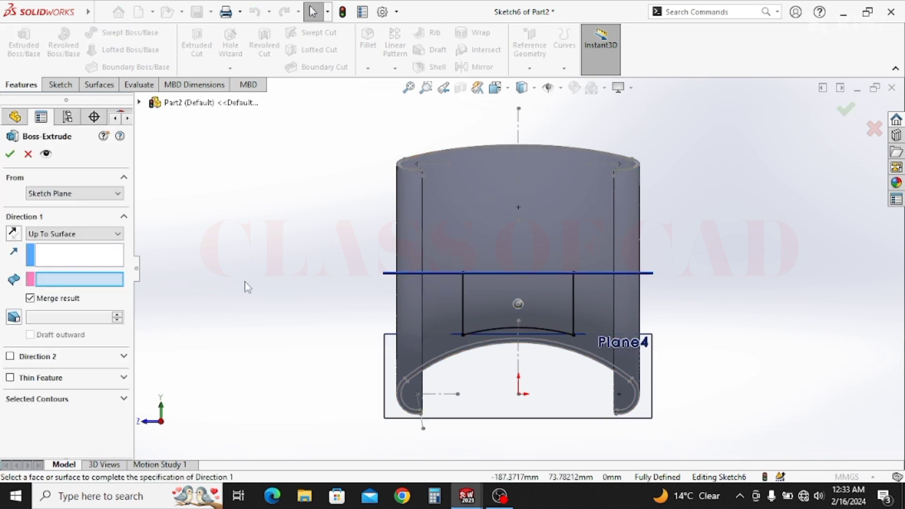
middle_click_drag(515, 340, 584, 246)
left_click(519, 337)
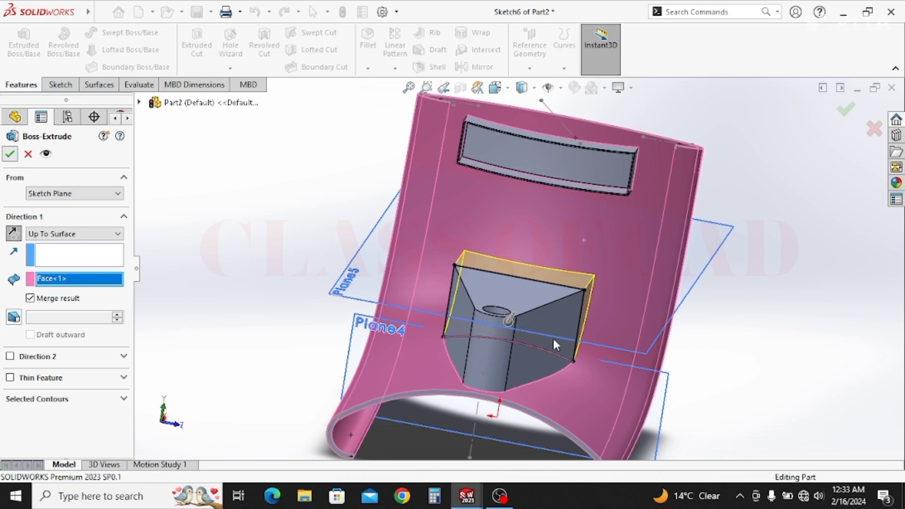
key("Return")
Step: Chamfer the upper circular edge of the tapered boss's hole with a 0.5 mm distance at 45 degrees
middle_click_drag(502, 332, 442, 382)
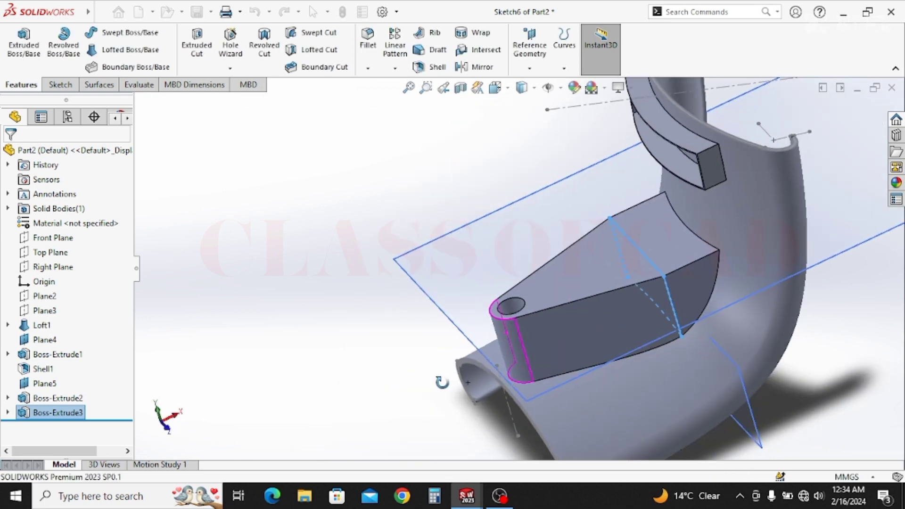
middle_click_drag(432, 306, 486, 287)
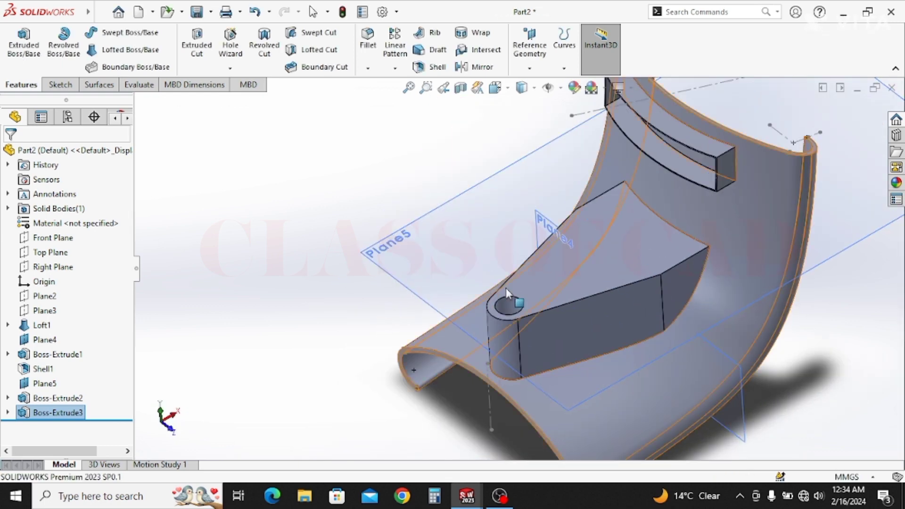
left_click(368, 68)
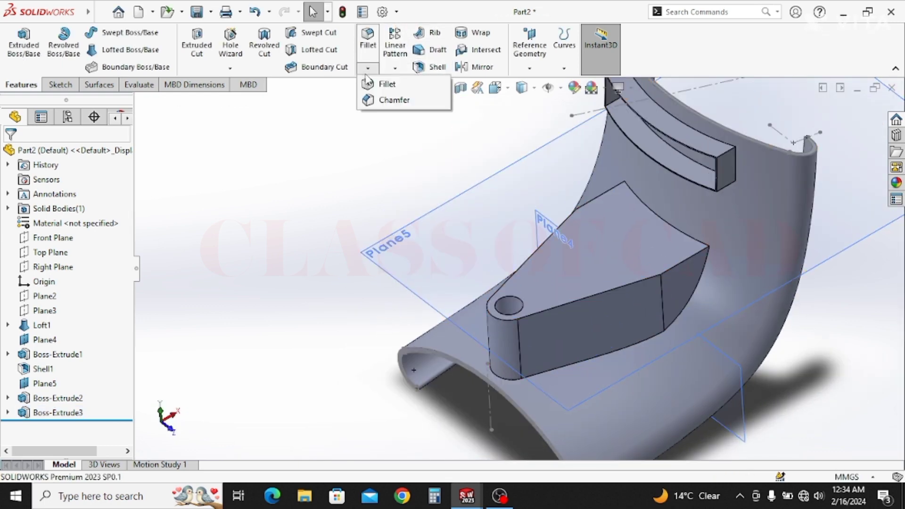
left_click(383, 102)
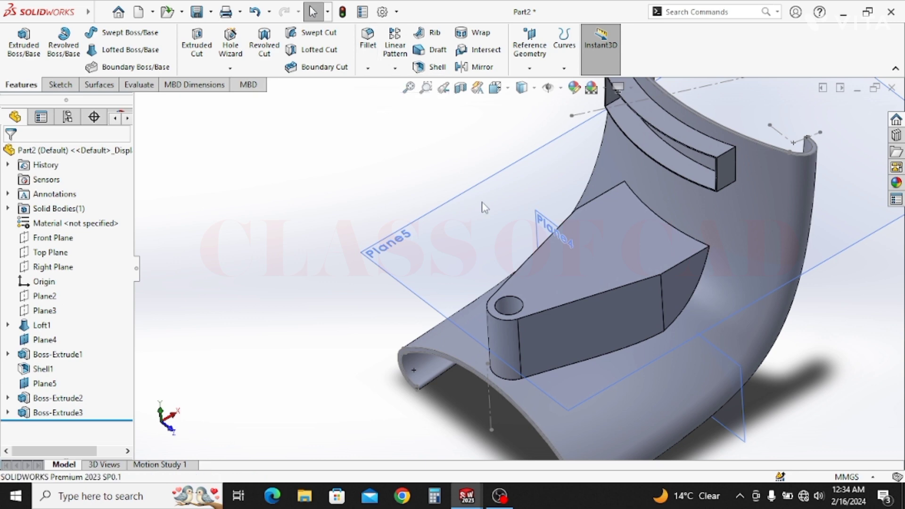
left_click(525, 300)
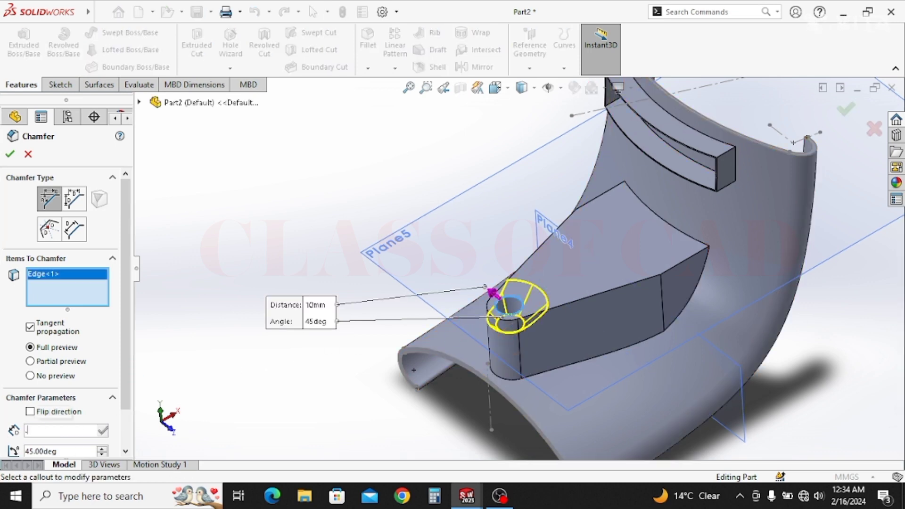
type(".5")
key("Return")
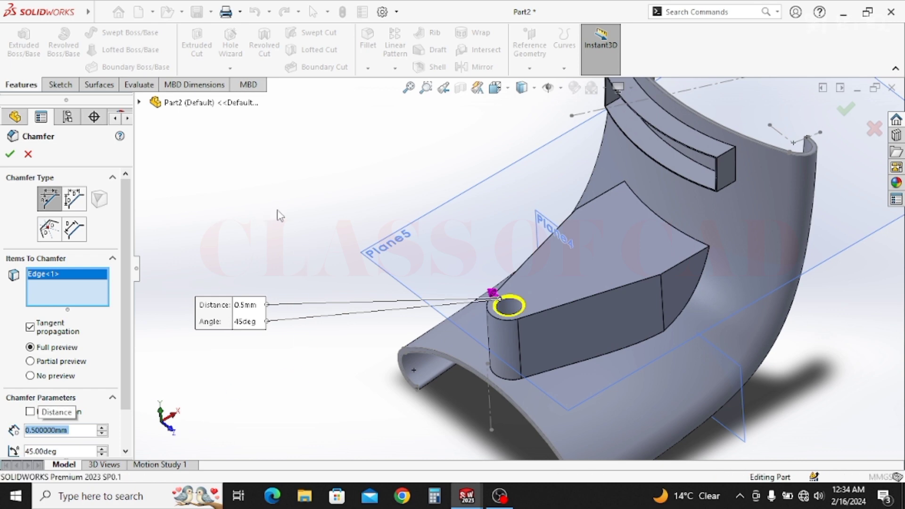
key("Return")
Step: Hide the reference planes and all remaining sketch and reference items so only the solid part is displayed
scroll(533, 256, "up", 3)
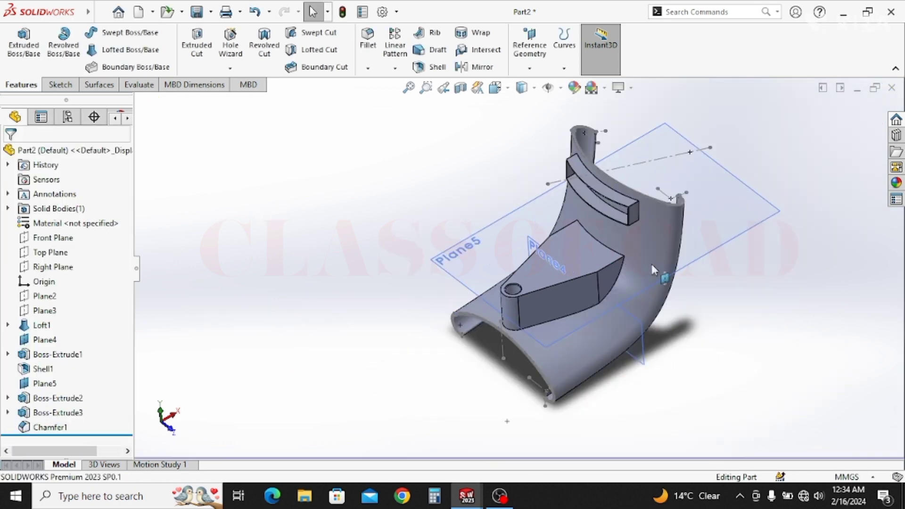
middle_click_drag(641, 284, 594, 303, "ctrl")
left_click(561, 88)
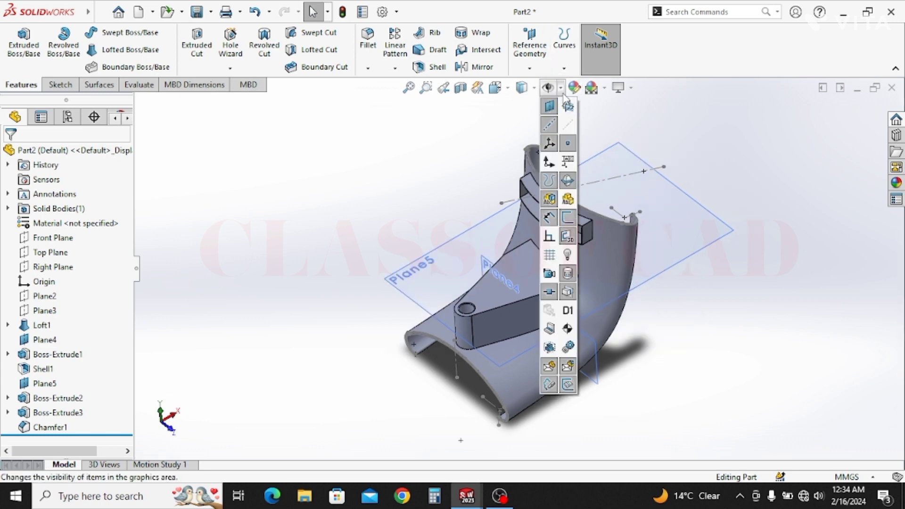
left_click(550, 107)
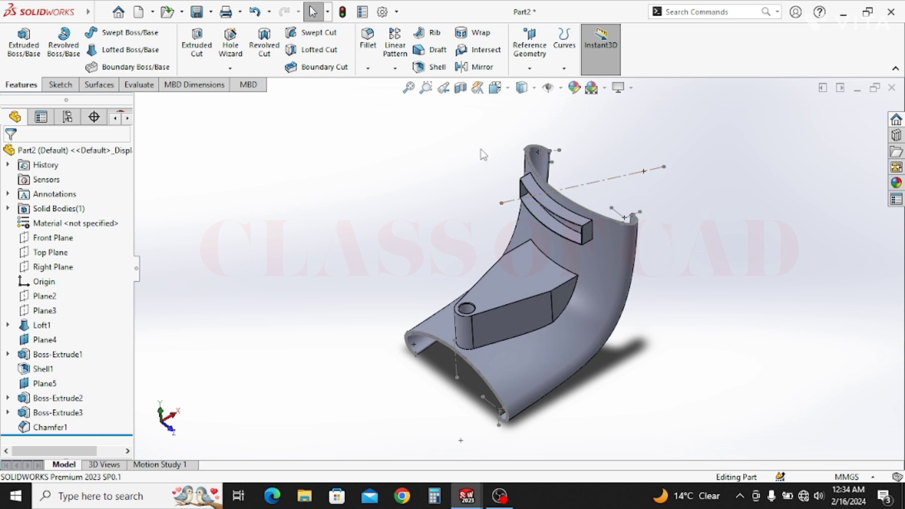
left_click(548, 88)
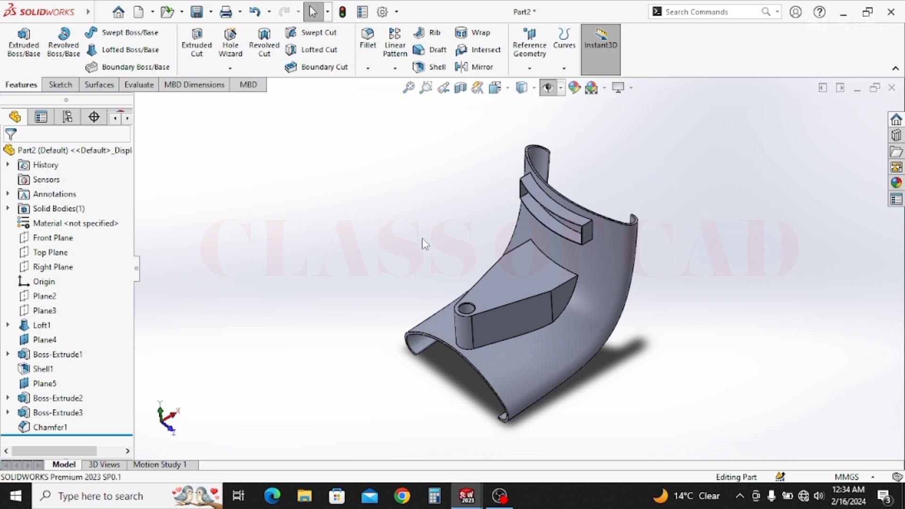
middle_click_drag(543, 269, 606, 282)
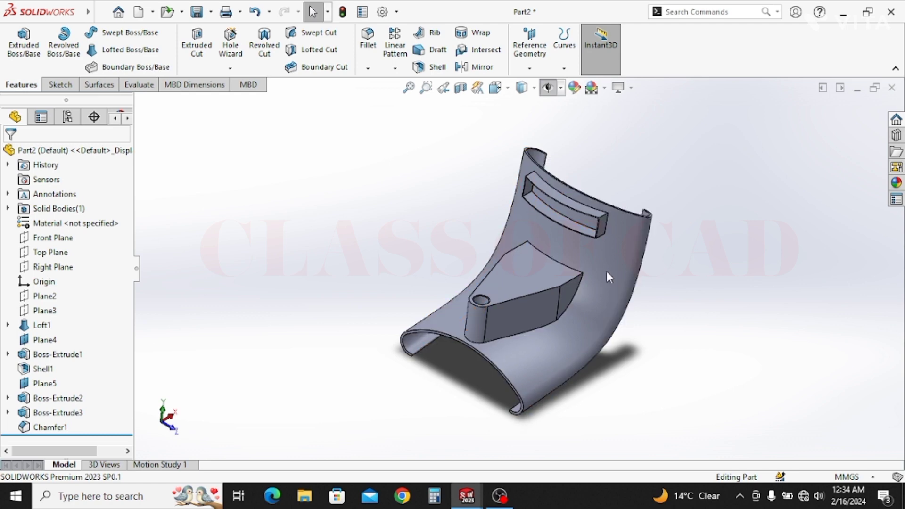
key("ctrl+7")
middle_click_drag(627, 233, 533, 302)
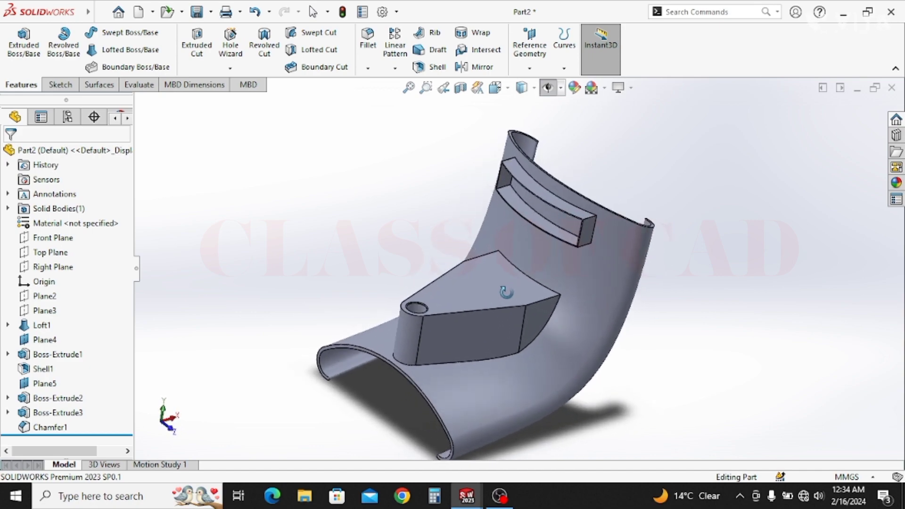